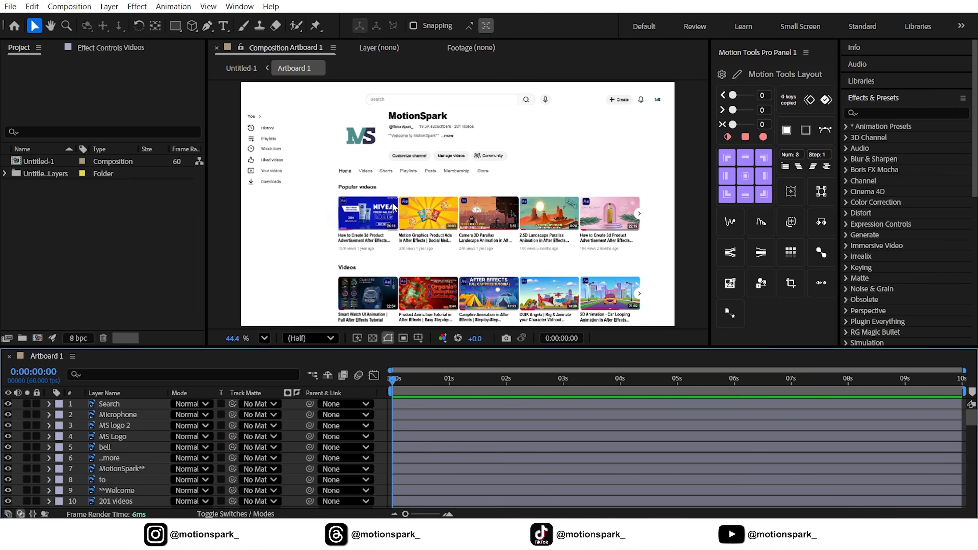
Create a full-frame rectangle shape layer with the Rectangle tool, then return to the Selection tool.
left_click(175, 26)
double_click(176, 26)
key("v")
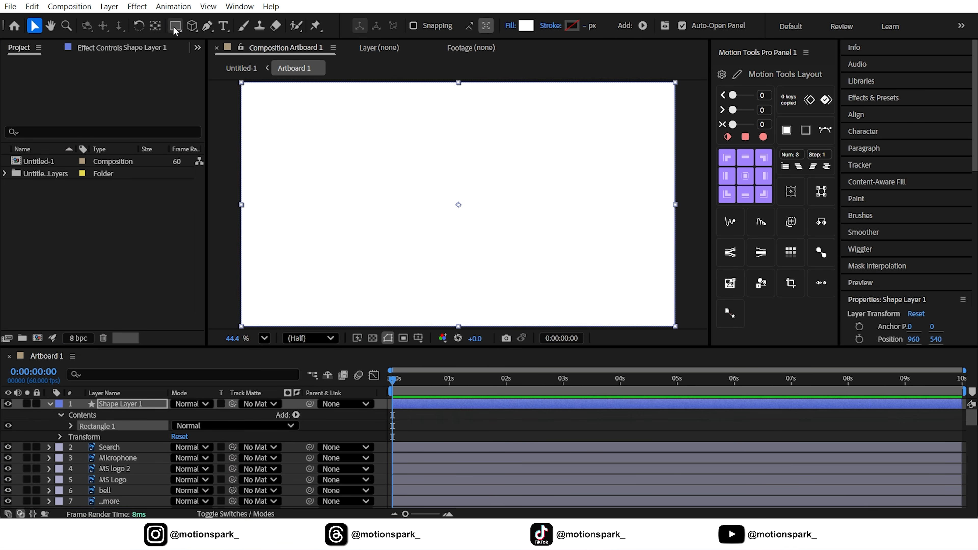
Rename the new shape layer to Bg.
right_click(118, 405)
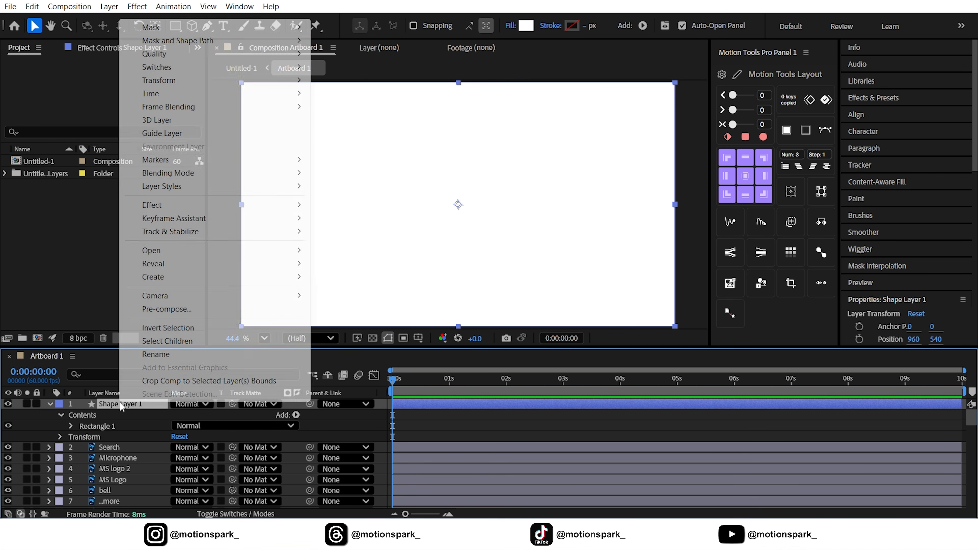
left_click(157, 358)
type("Bg")
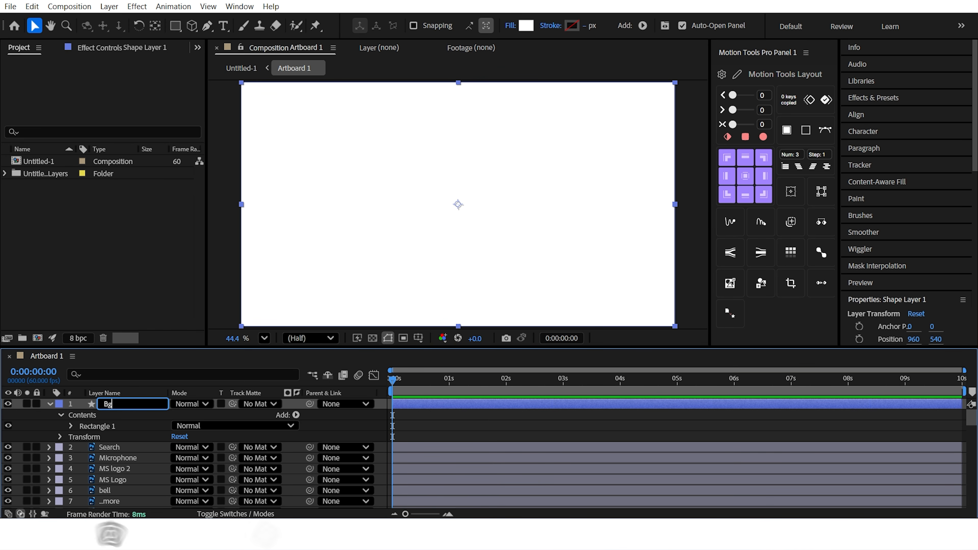
left_click(104, 393)
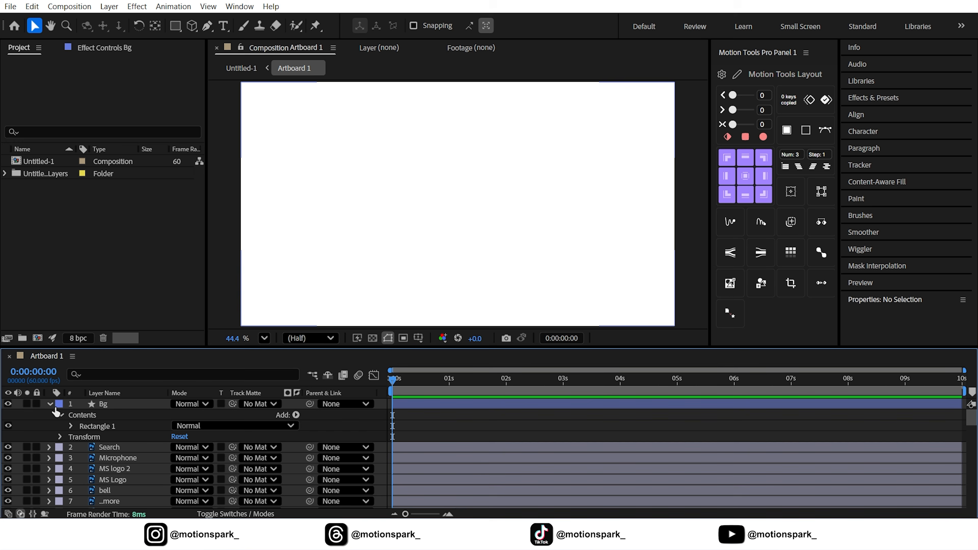
Move the Bg shape layer to the bottom of the layer stack and delete the old Bg layer beneath it.
left_click_drag(94, 406, 115, 496)
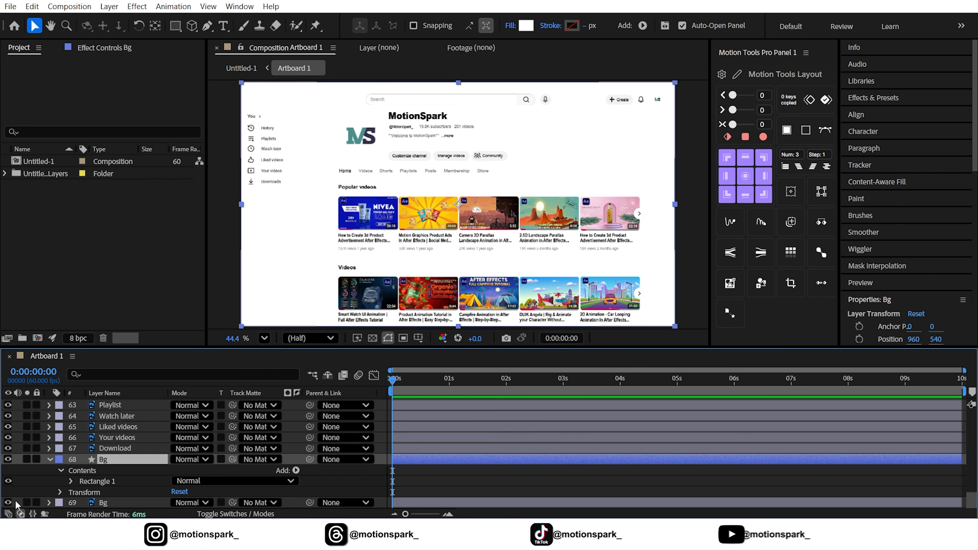
left_click(108, 502)
key("Delete")
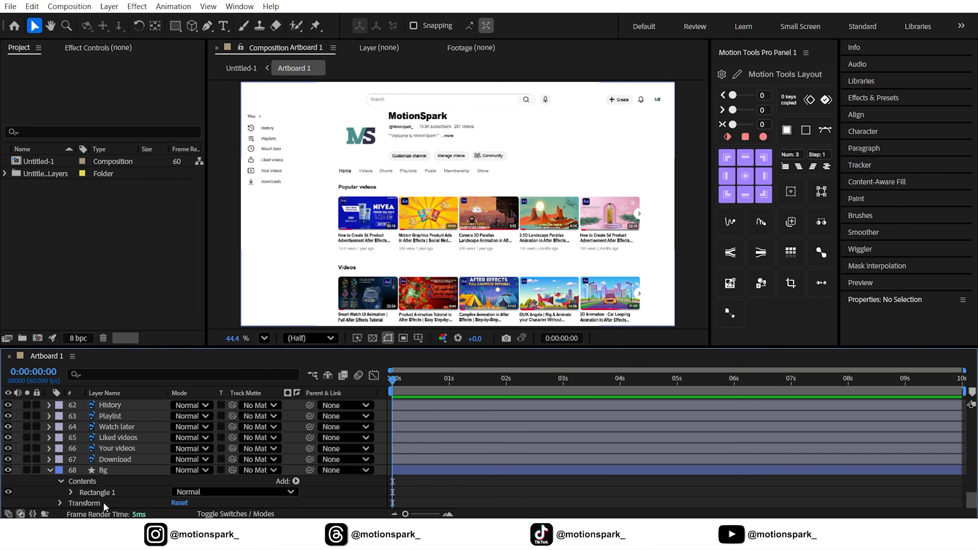
Set the Bg rectangle path's roundness to 55.
left_click(102, 495)
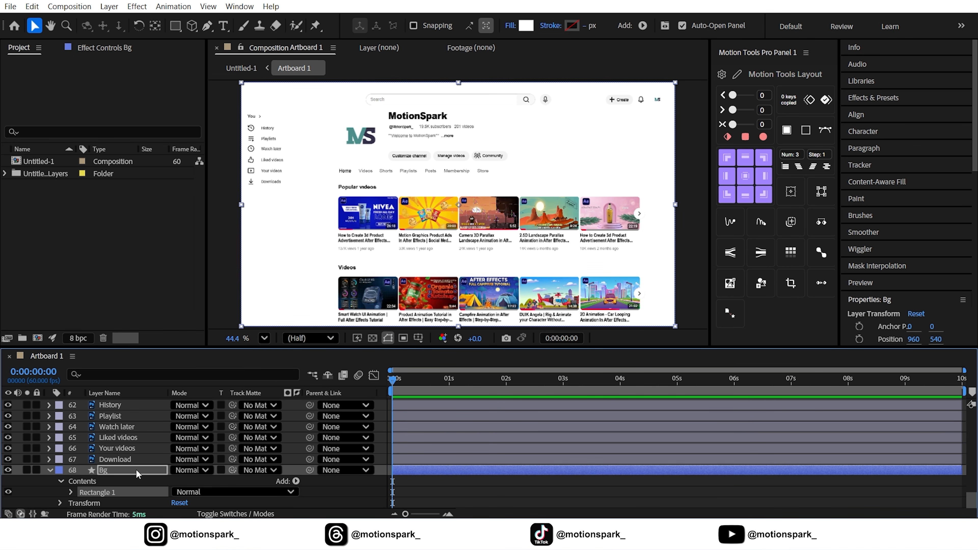
left_click(71, 492)
left_click(91, 475)
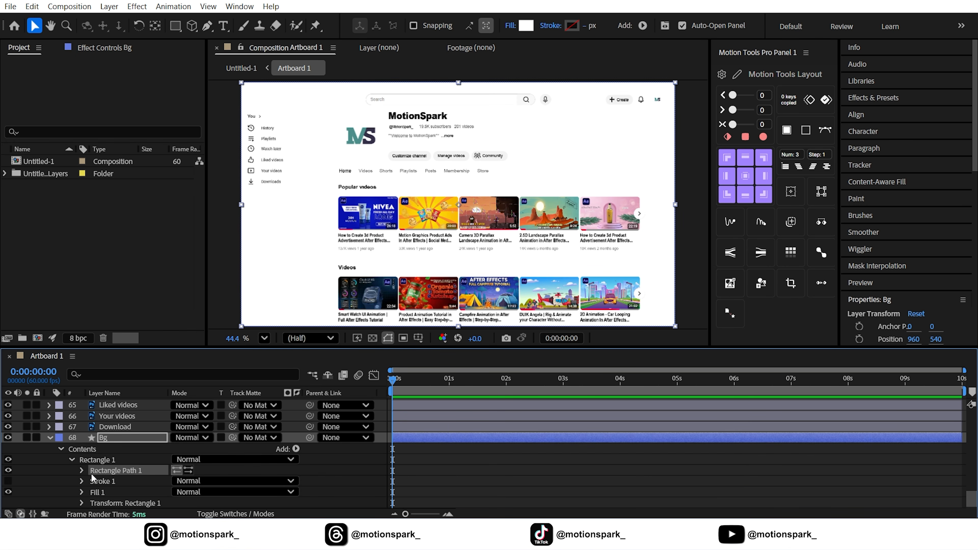
left_click(81, 470)
left_click(190, 470)
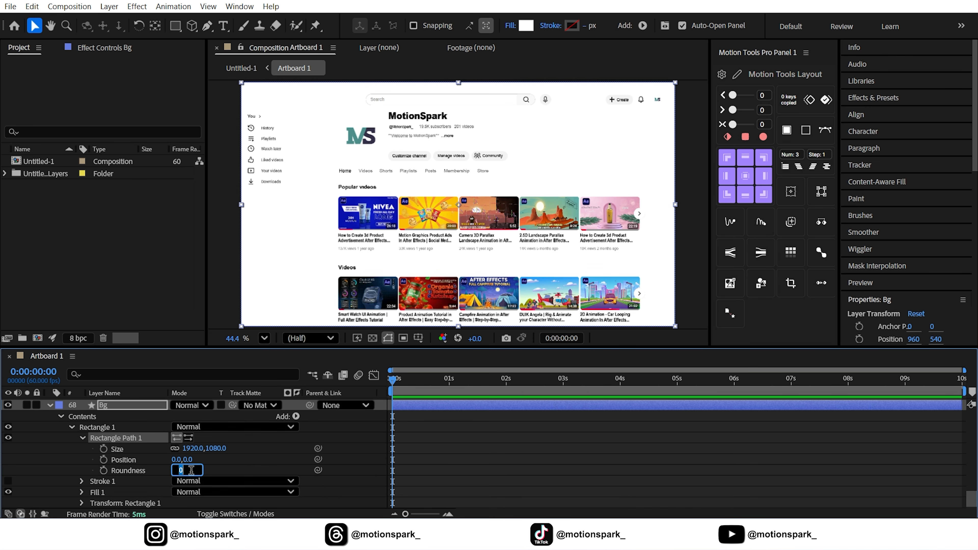
left_click(250, 452)
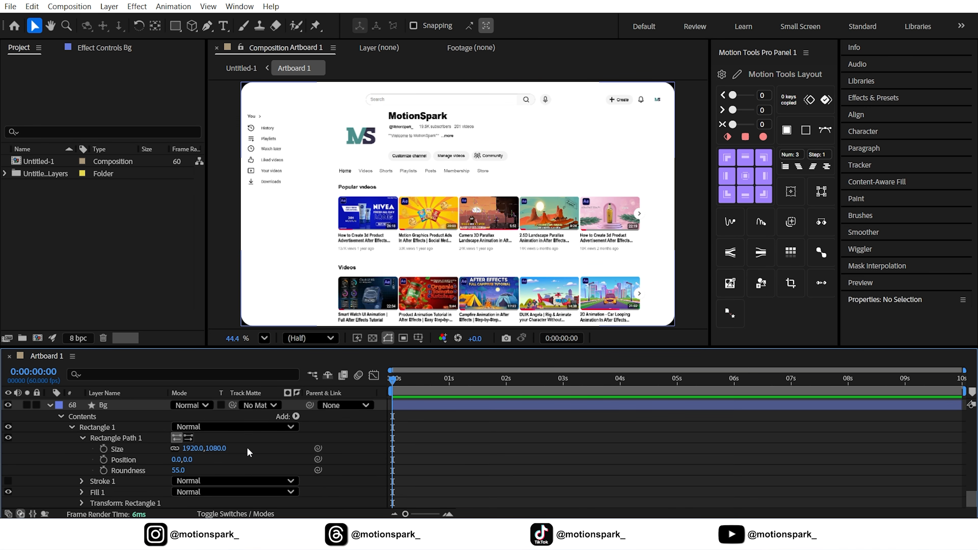
Select the Search layer in the viewer and reveal its Scale property.
scroll(30, 446, "up", 1)
left_click(50, 439)
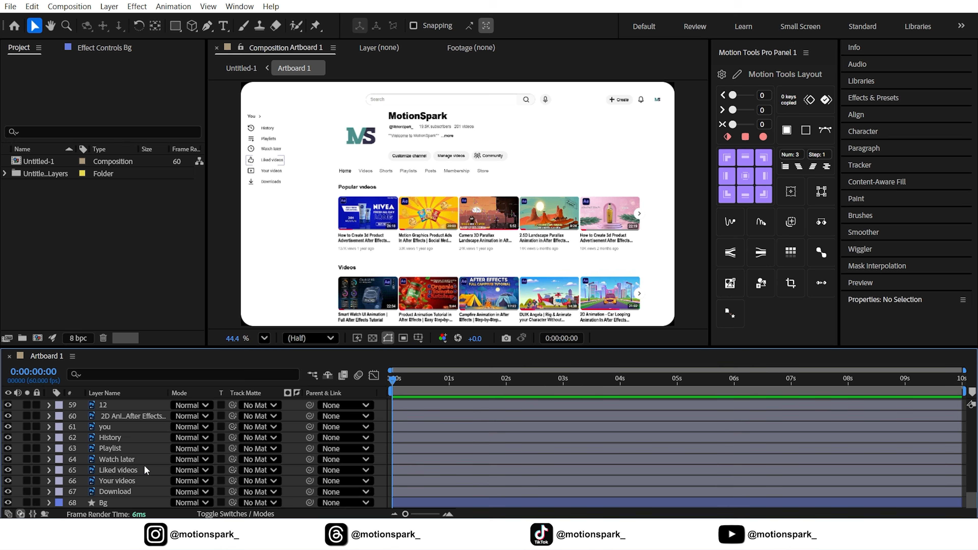
scroll(142, 463, "up", 20)
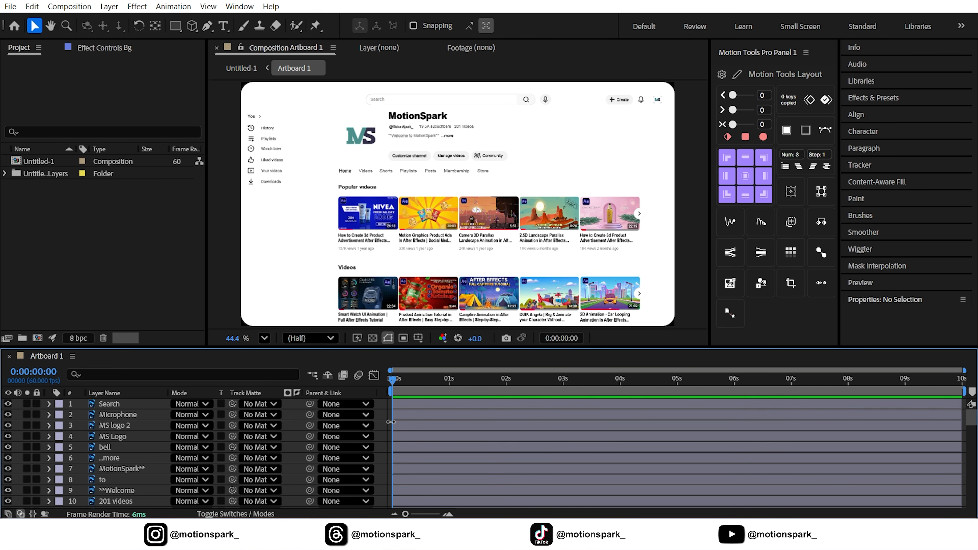
left_click(410, 101)
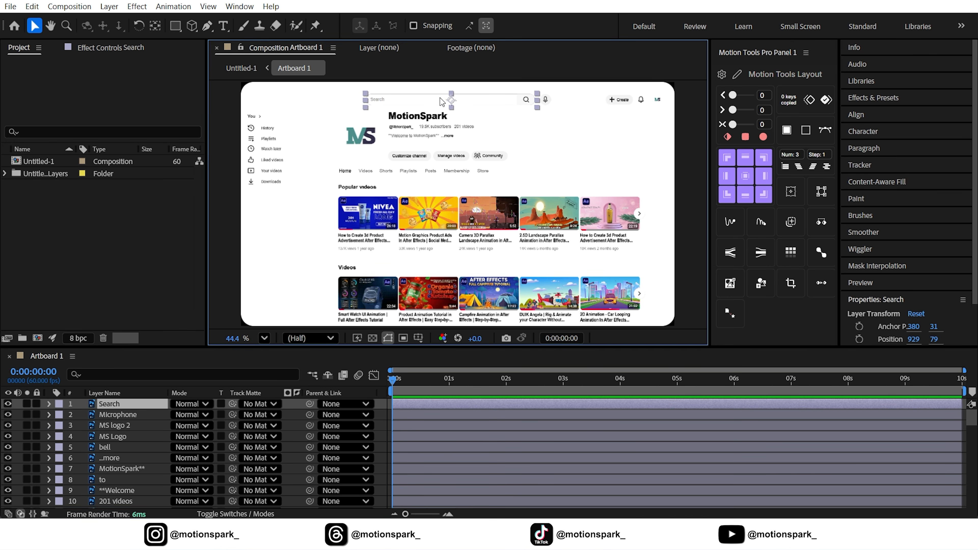
scroll(429, 101, "up", 2)
scroll(428, 101, "up", 2)
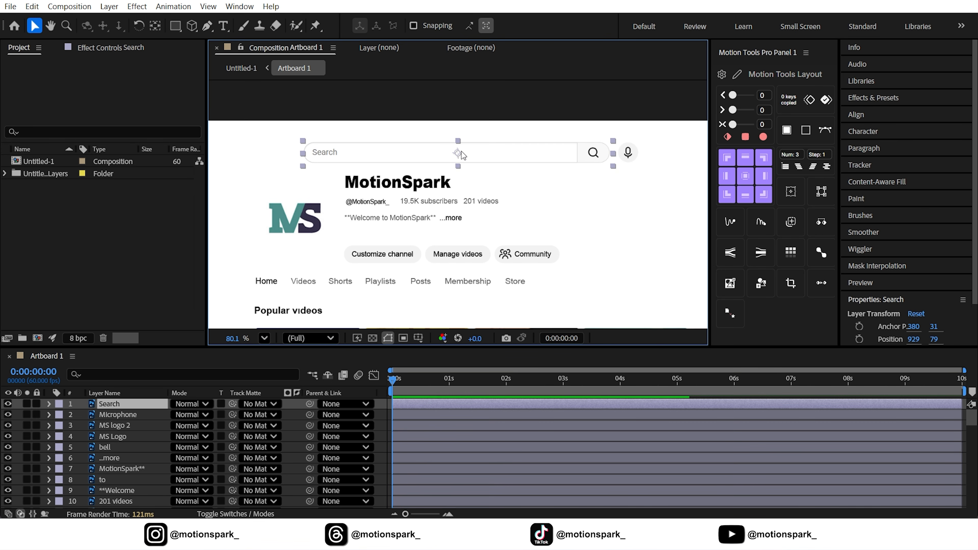
key("s")
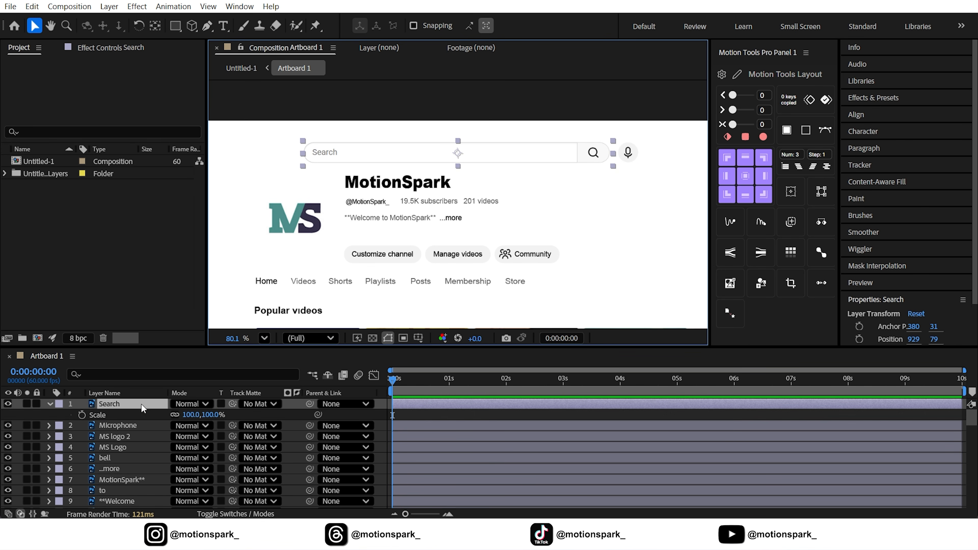
Add Scale keyframes on the Search layer every 5 frames from frame 0 to frame 35.
left_click(82, 415)
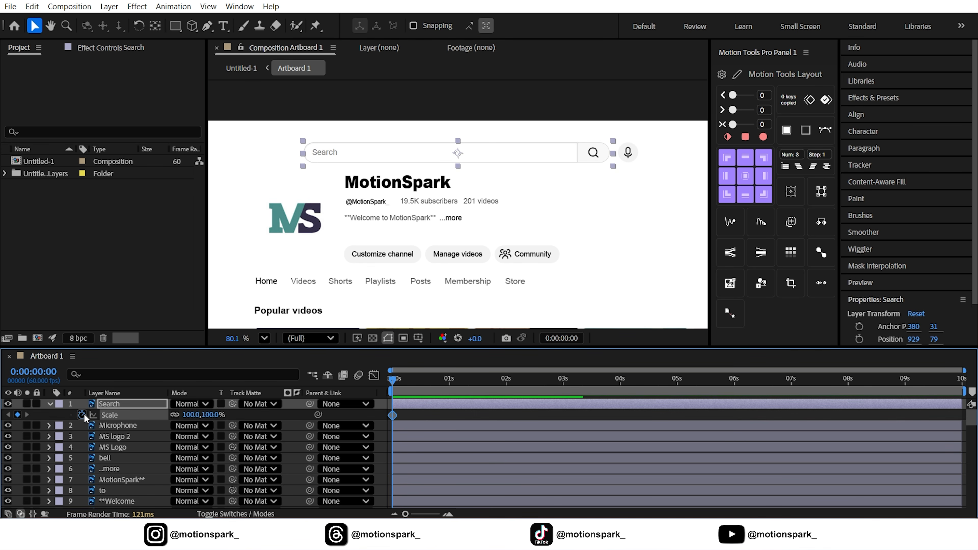
left_click(560, 338)
type("+5")
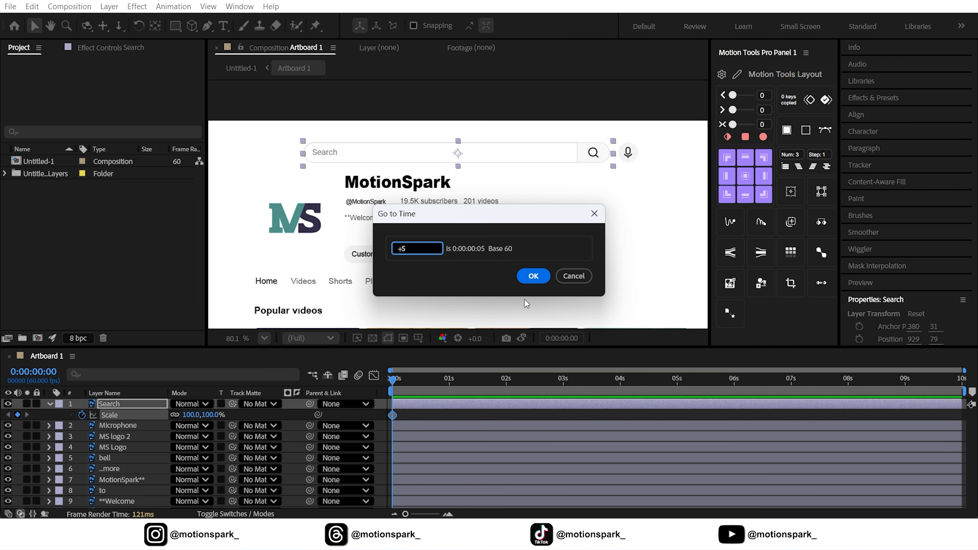
left_click(532, 276)
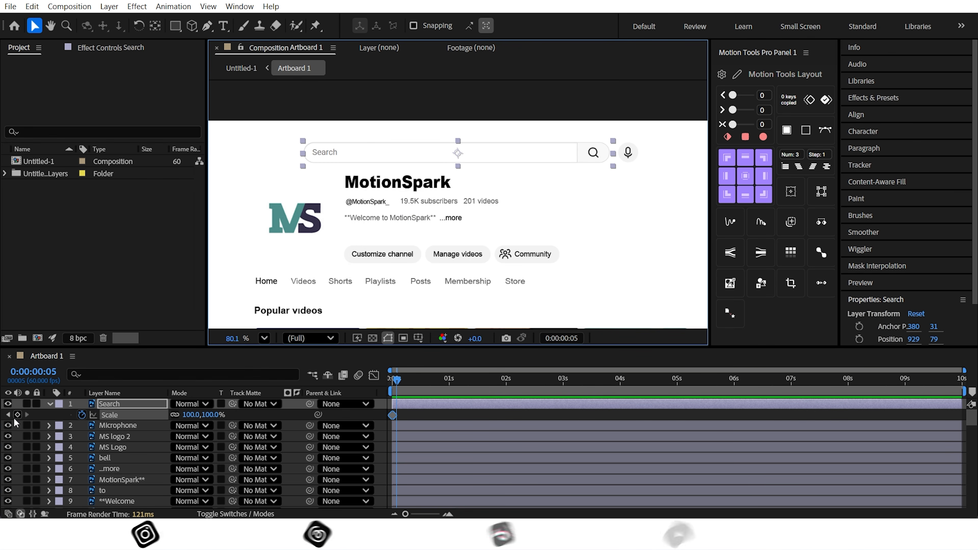
key("Page_Down")
key("Page_Down")
key("Page_Down")
key("Page_Down")
key("Page_Down")
left_click(17, 416)
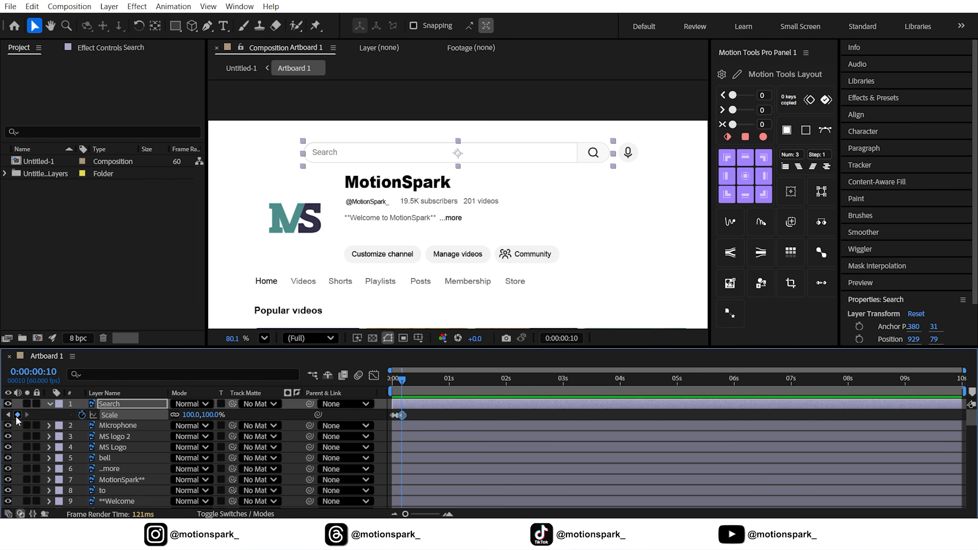
key("Page_Down")
key("Page_Down")
key("Page_Down")
key("Page_Down")
key("Page_Down")
key("Page_Down")
left_click(16, 416)
key("Page_Down")
key("Page_Down")
key("Page_Down")
key("Page_Down")
key("Page_Down")
left_click(16, 417)
key("Page_Down")
key("Page_Down")
key("Page_Down")
key("Page_Down")
key("Page_Down")
left_click(16, 417)
key("Page_Down")
key("Page_Down")
key("Page_Down")
key("Page_Down")
left_click(17, 416)
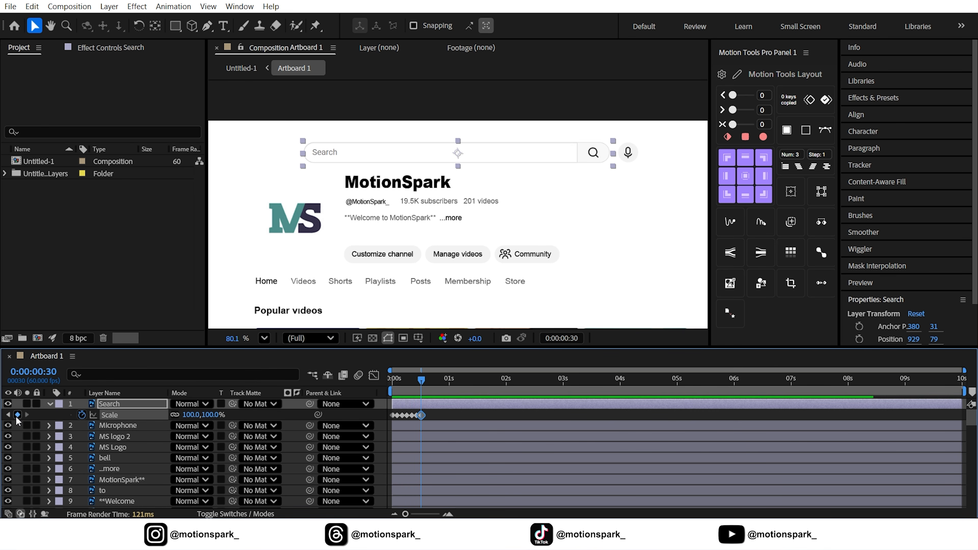
key("Page_Down")
key("Page_Down")
key("Page_Down")
key("Page_Down")
key("Page_Down")
left_click(16, 417)
Set the Search layer's scale at the frame 0 keyframe to 0%.
key("Home")
left_click_drag(405, 514, 432, 514)
left_click(398, 416)
left_click(394, 415)
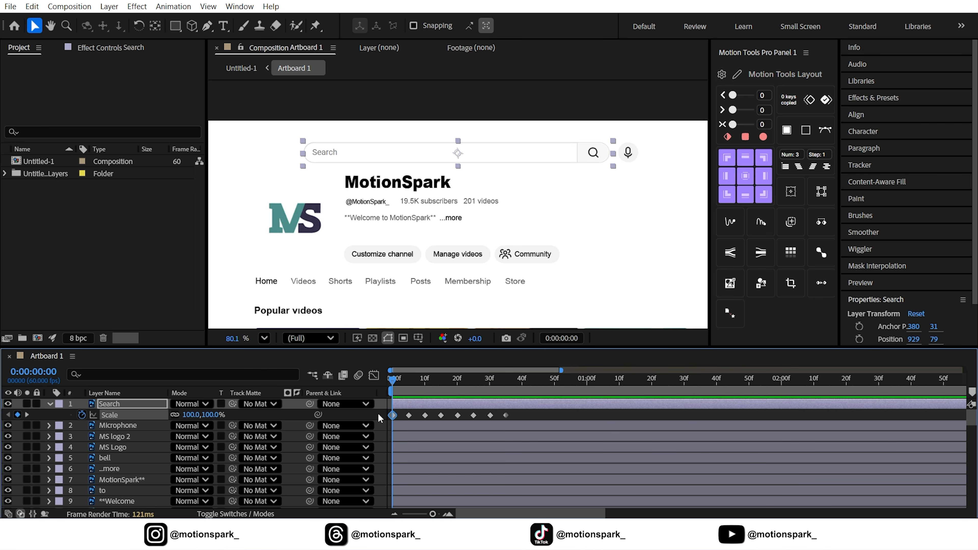
left_click(189, 414)
type("0")
key("Return")
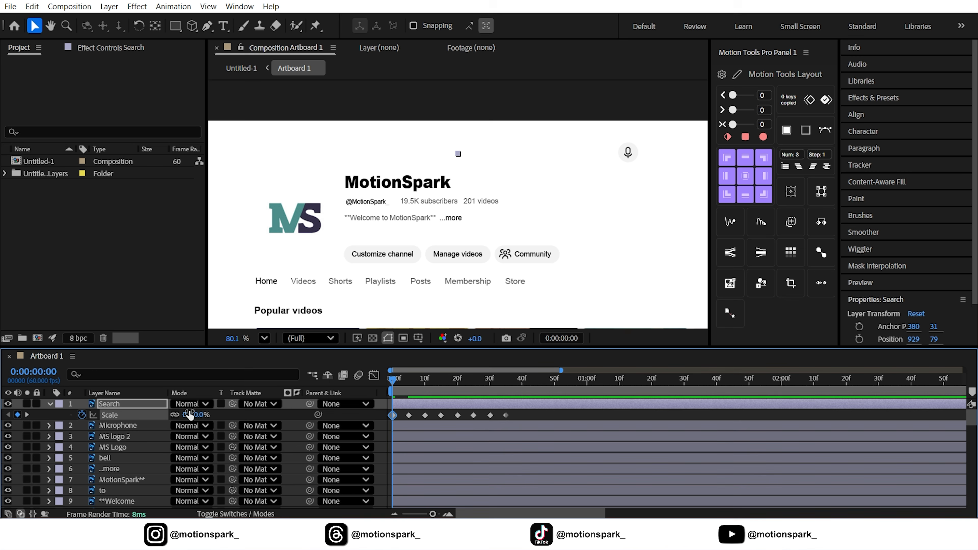
Set the scale at the frame 5 keyframe to 110%.
left_click(27, 414)
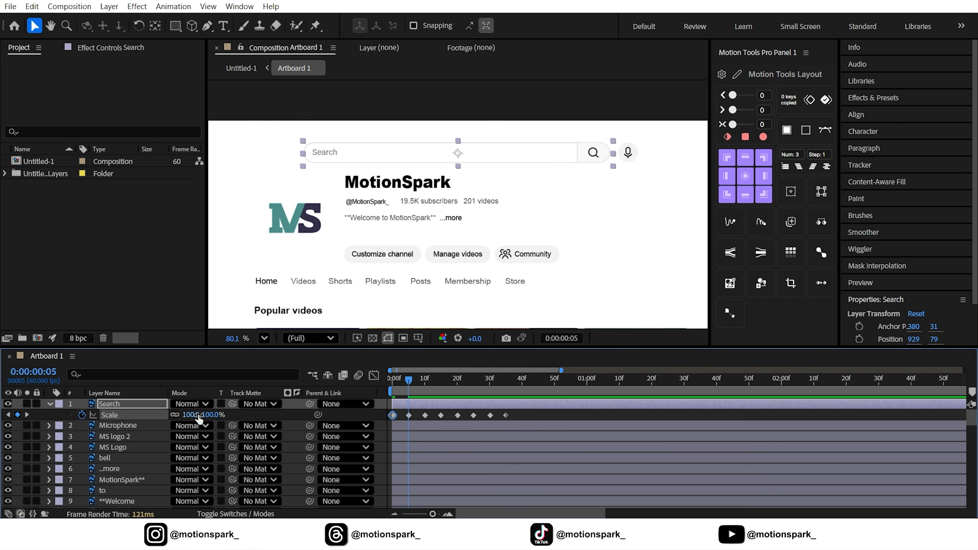
left_click(191, 414)
key("Return")
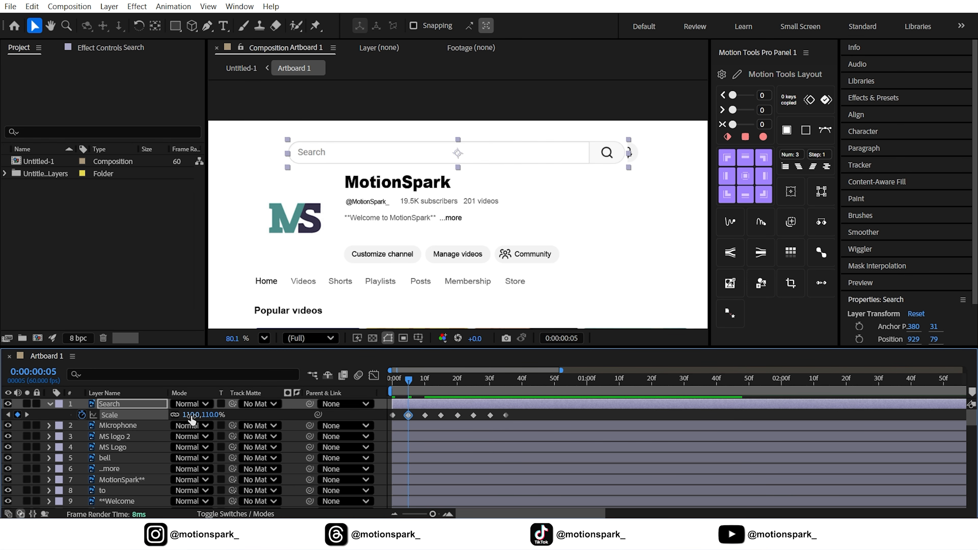
Set the scale at the frame 10 keyframe to 85%.
left_click(26, 414)
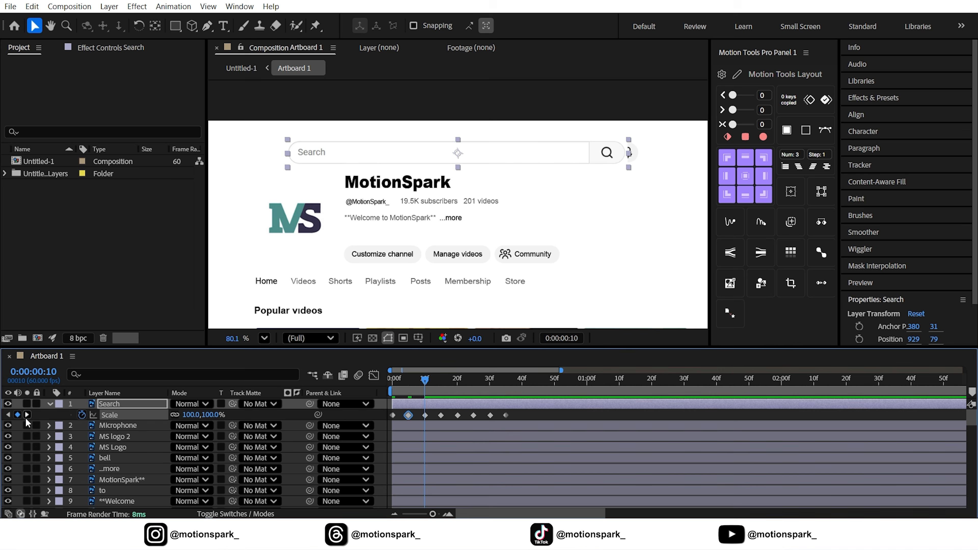
left_click(193, 415)
type("85")
key("Return")
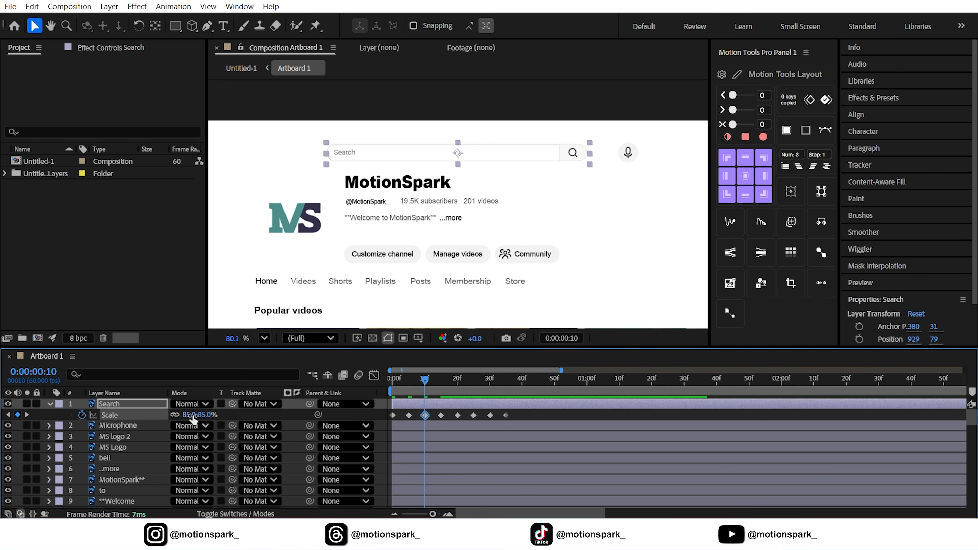
Set the scale at the frame 15 keyframe to 105%.
left_click(26, 415)
left_click(190, 414)
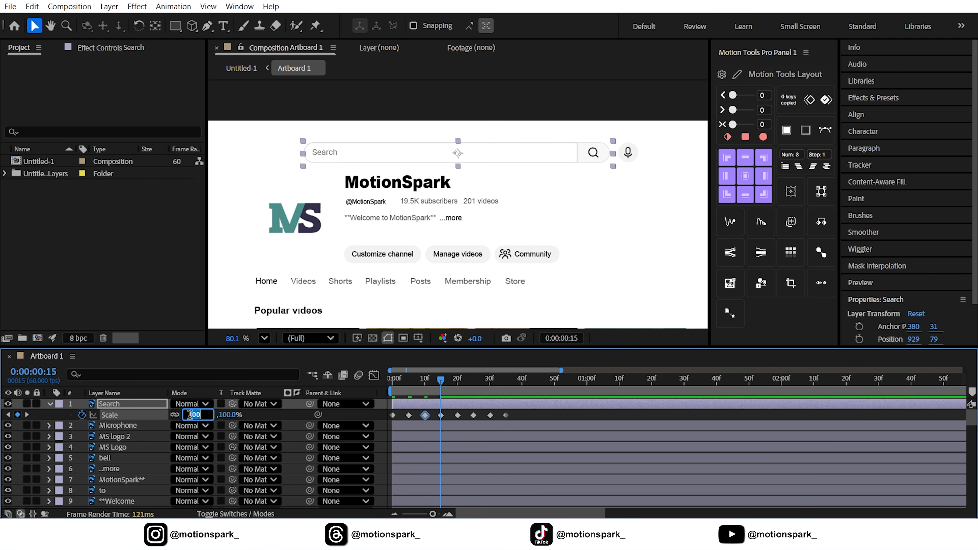
type("105")
key("Return")
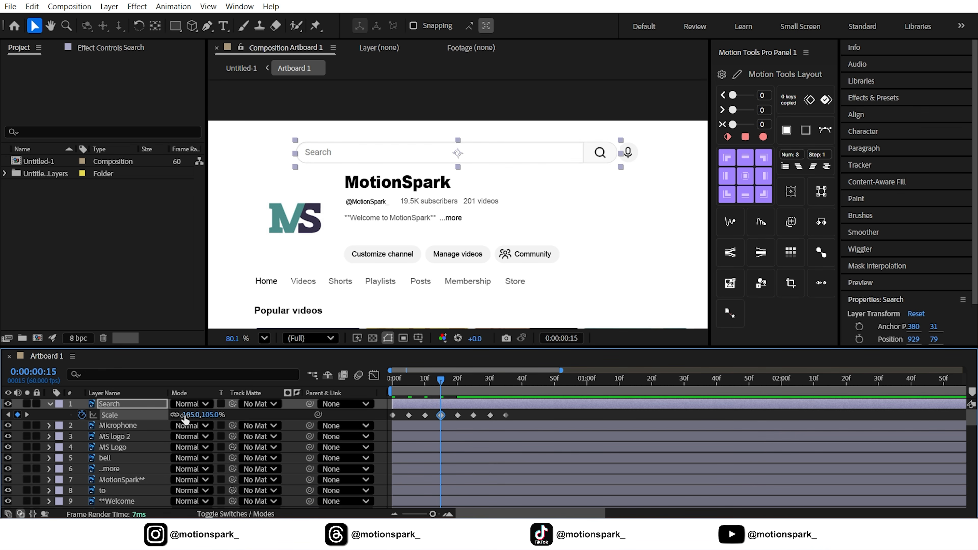
Set the scale at the frame 20 keyframe to 90%.
left_click(27, 415)
left_click(190, 415)
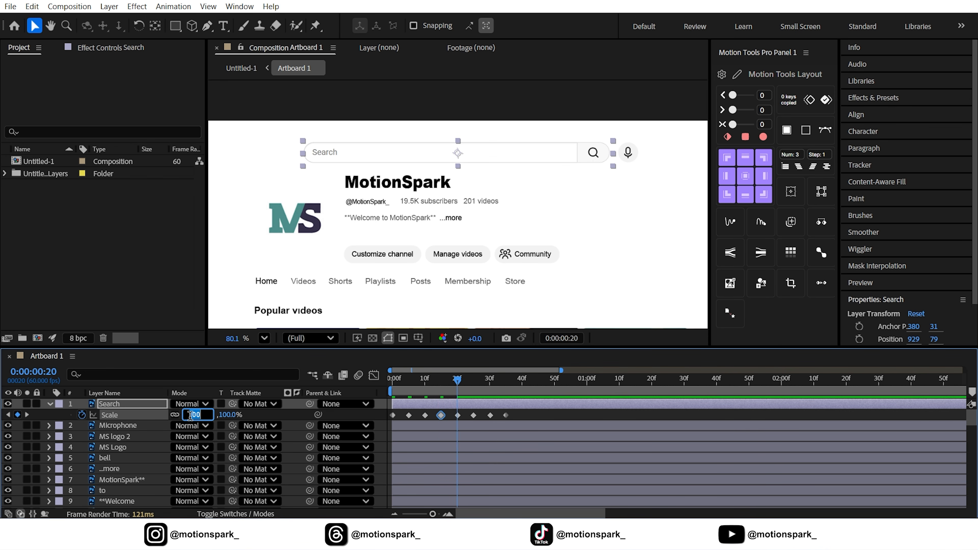
key("Return")
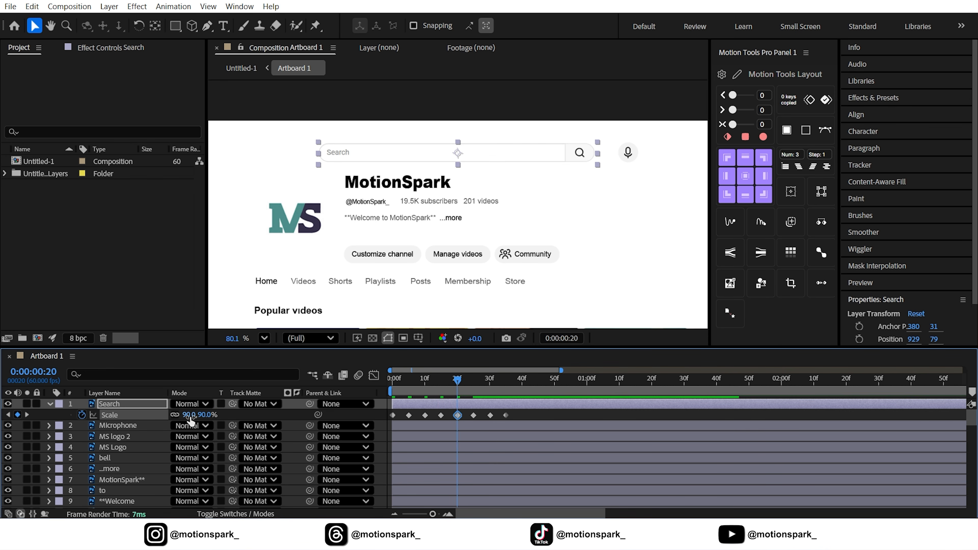
Set the scale at the frame 30 keyframe to 95%.
left_click(26, 415)
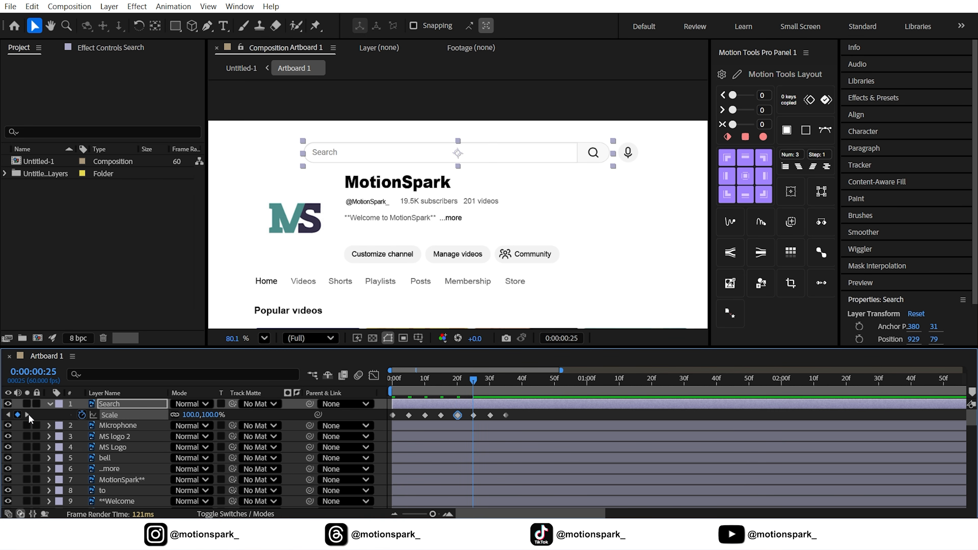
left_click(27, 415)
left_click(190, 414)
type("9")
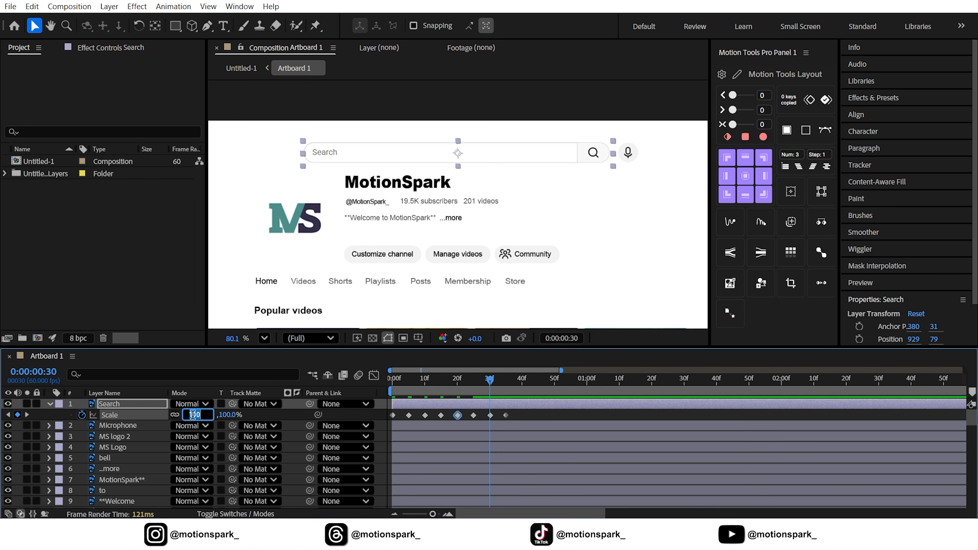
type("5")
key("Return")
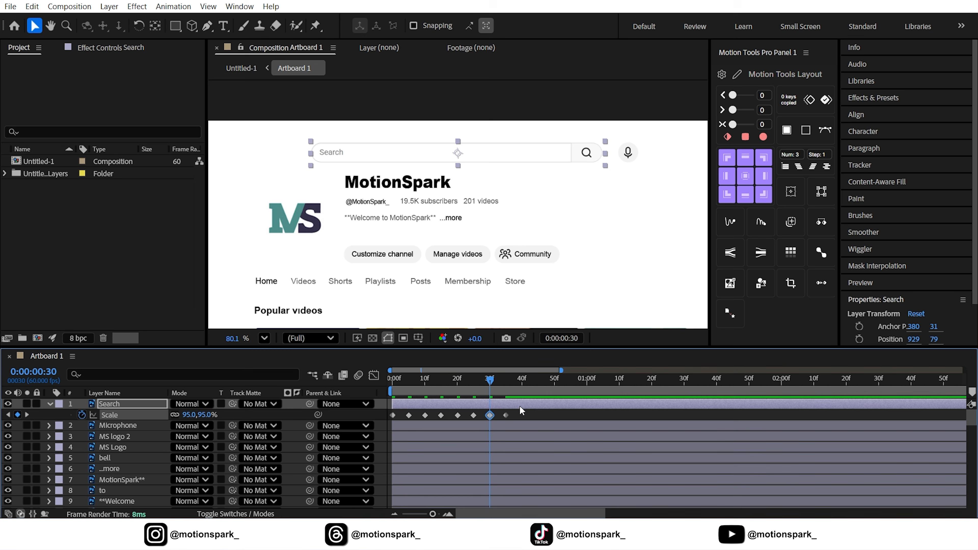
Apply Easy Ease to all of the search bar's Scale keyframes.
left_click(523, 417)
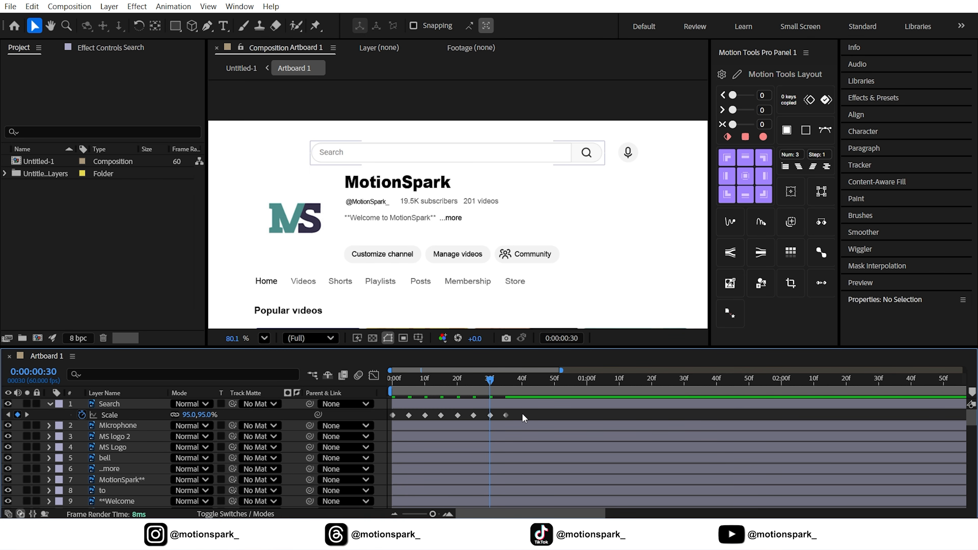
left_click_drag(522, 416, 380, 435)
right_click(395, 417)
mouse_move(446, 404)
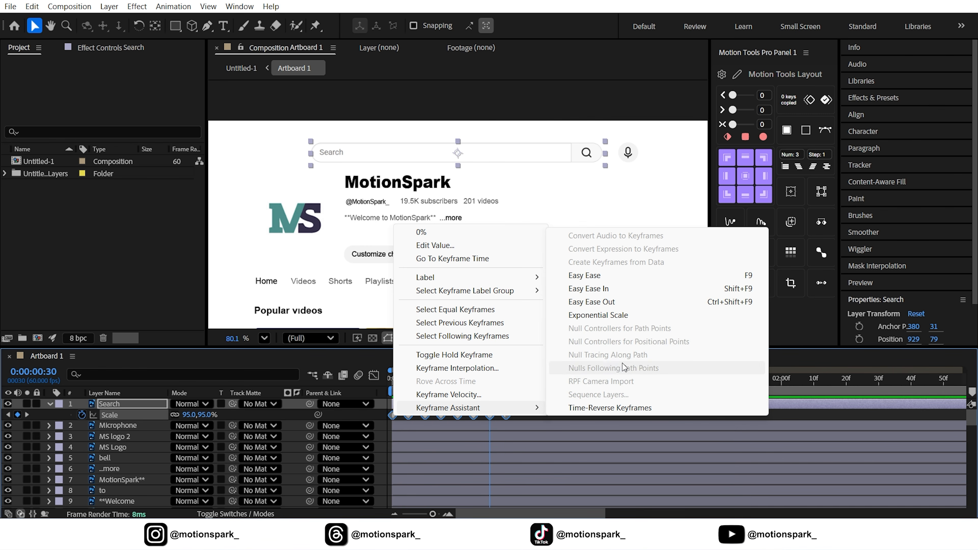
left_click(566, 275)
Preview the search bar pop-in and copy its Scale keyframes.
key("space")
left_click(366, 414)
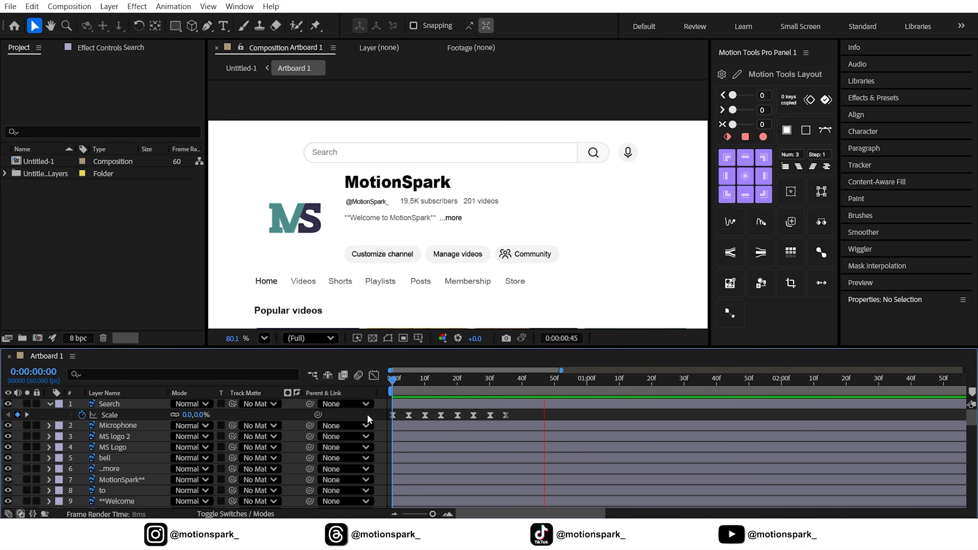
key("space")
left_click(105, 416)
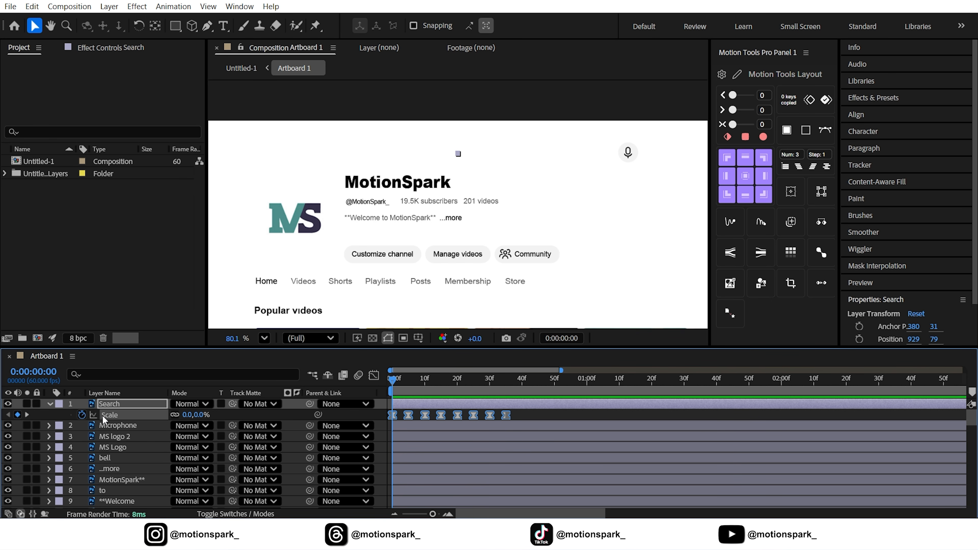
left_click(34, 6)
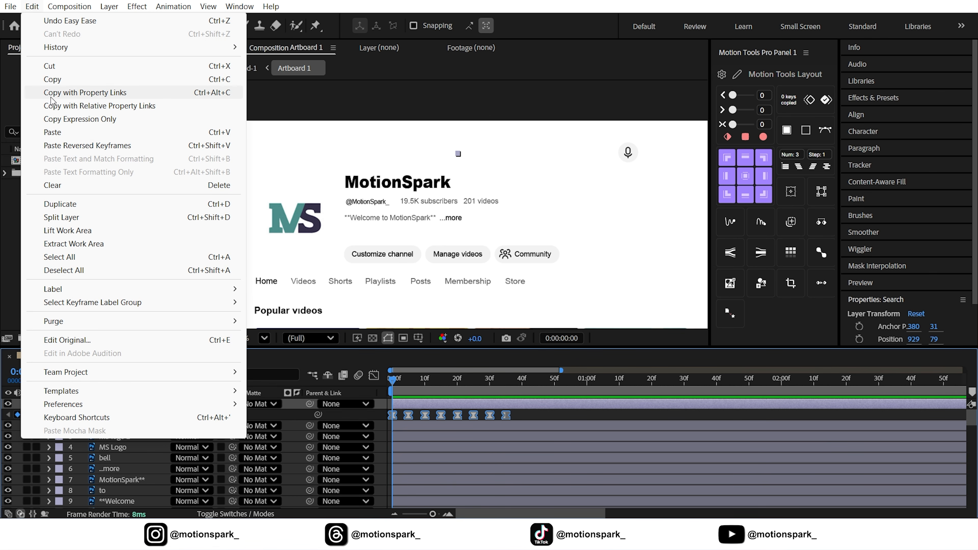
left_click(39, 80)
Offset the bell layer so it starts at about frame 4.
scroll(354, 271, "down", 4)
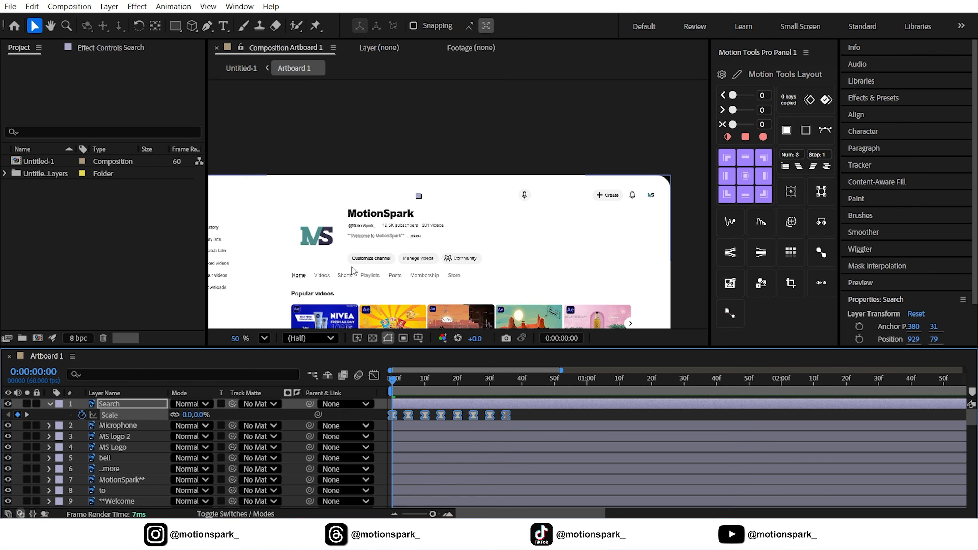
left_click(50, 403)
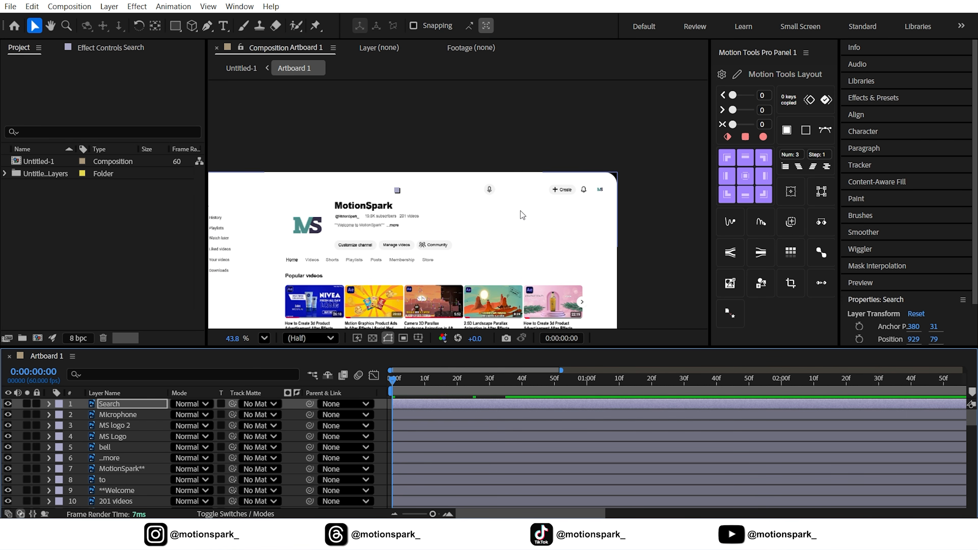
left_click(584, 192)
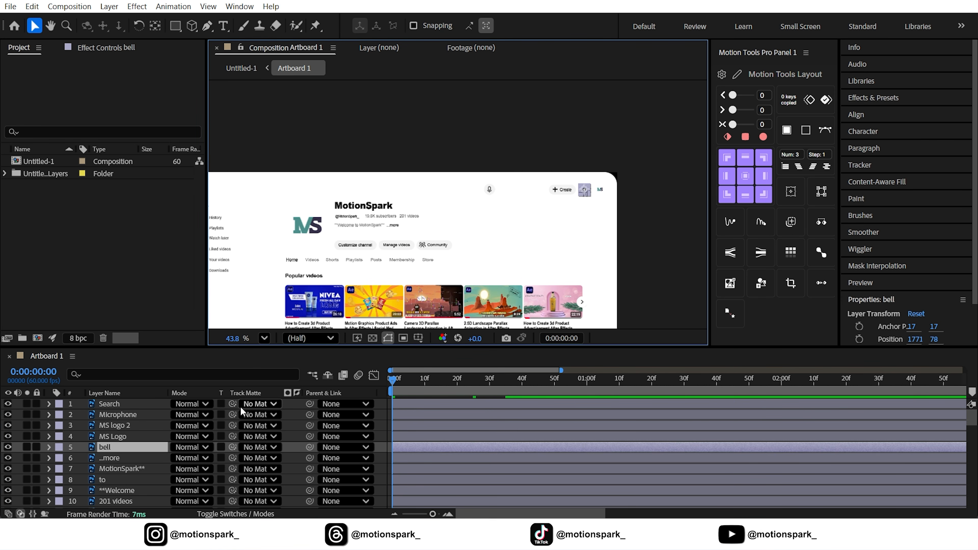
key("Page_Down")
key("Page_Down")
key("Page_Down")
key("Page_Down")
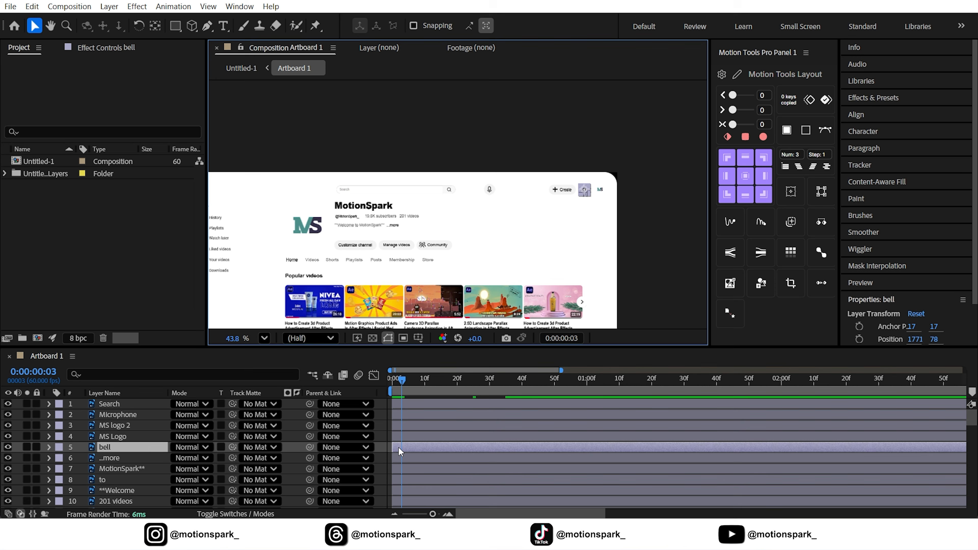
left_click_drag(398, 447, 413, 447)
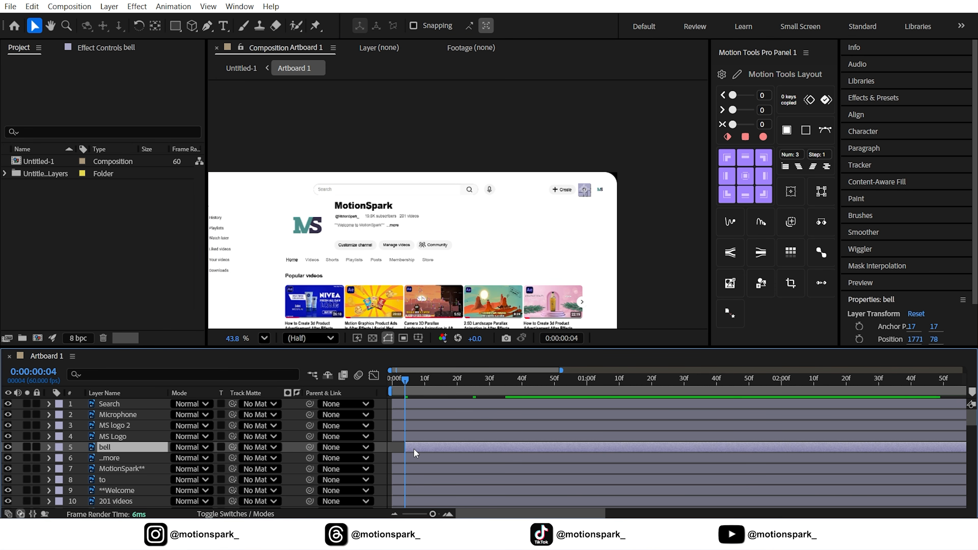
Offset the microphone layer so it starts at frame 8.
key("Page_Down")
key("Page_Down")
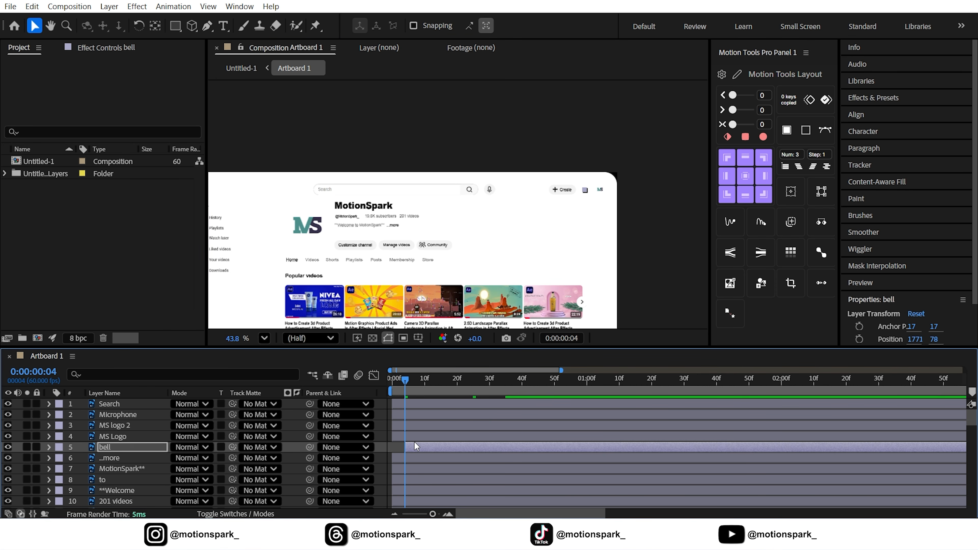
key("Page_Down")
key("Page_Down")
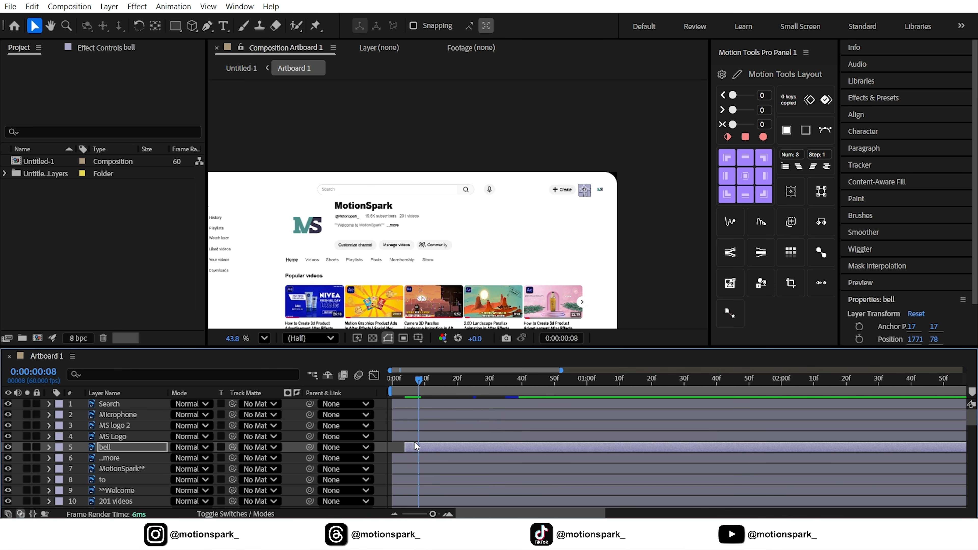
left_click(490, 190)
left_click_drag(401, 415, 444, 425)
Offset the Create button background layer to start at frame 16 and center its anchor point on its content.
key("Page_Down")
key("Page_Down")
key("Page_Down")
key("Page_Down")
key("Page_Down")
key("Page_Down")
key("Page_Down")
key("Page_Down")
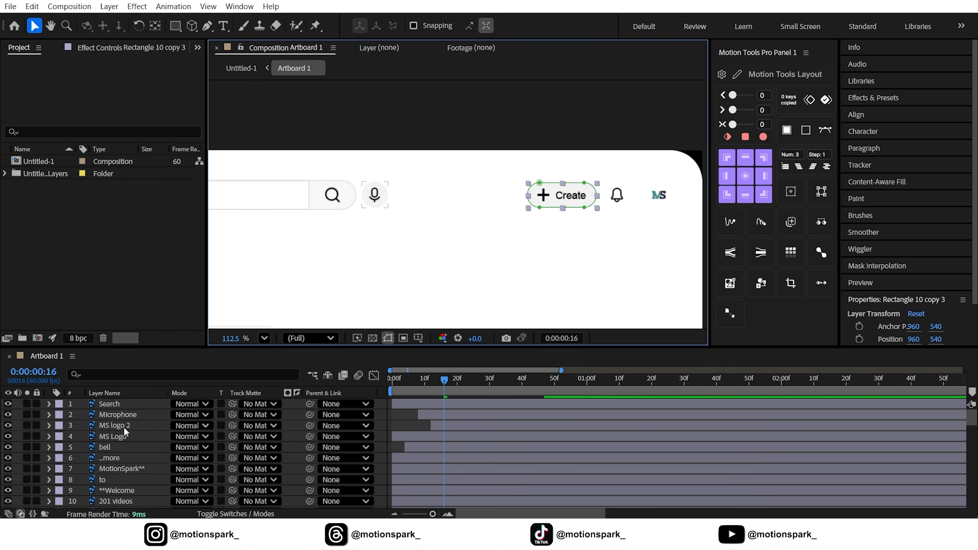
scroll(125, 433, "down", 4)
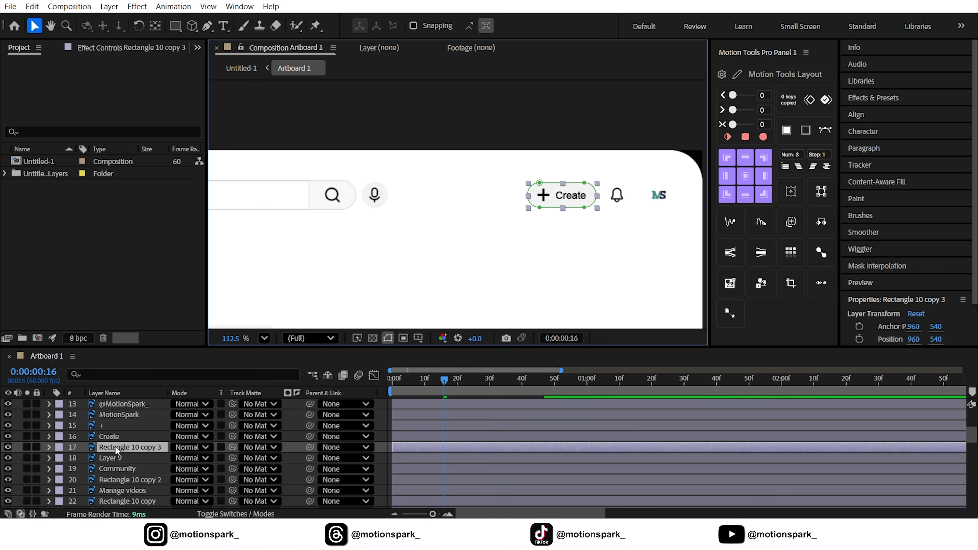
left_click_drag(413, 448, 465, 450)
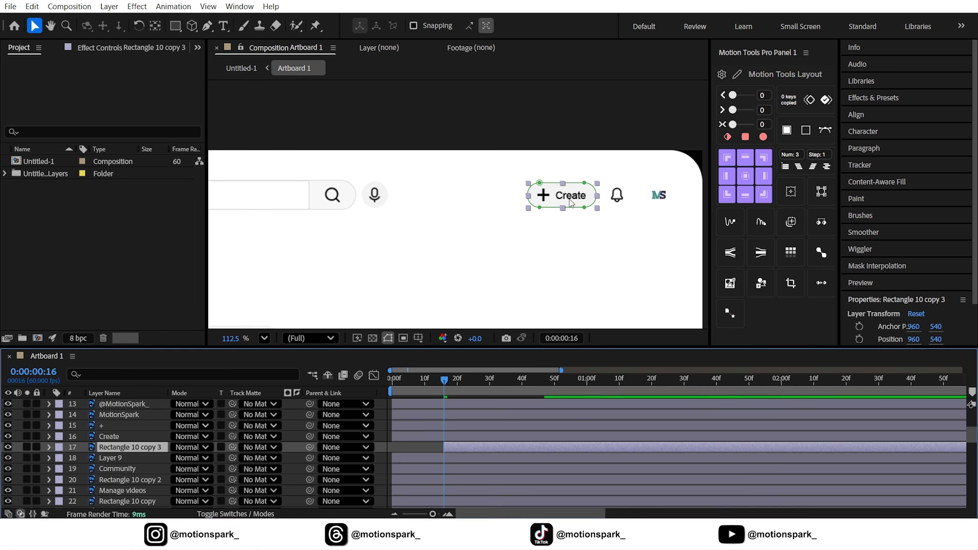
key("ctrl+alt+Home")
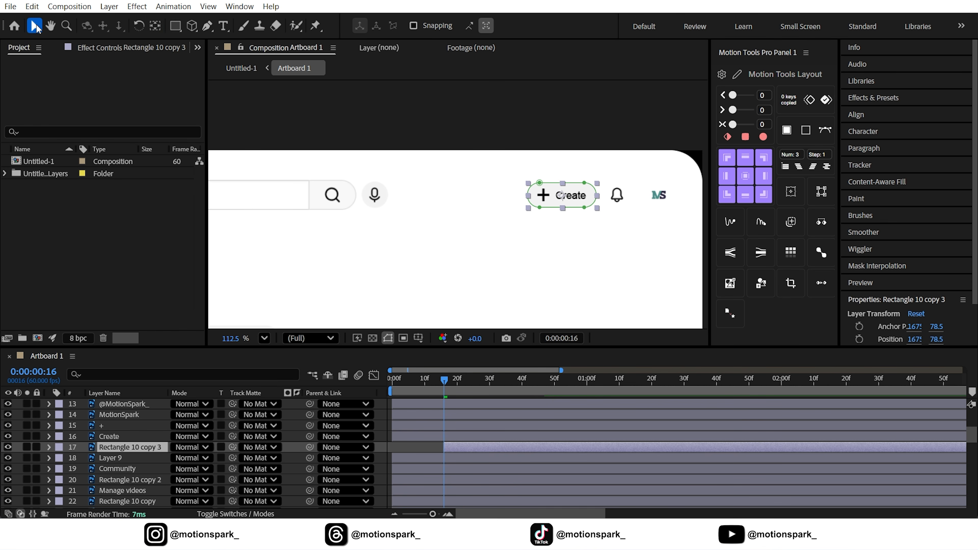
left_click(125, 448)
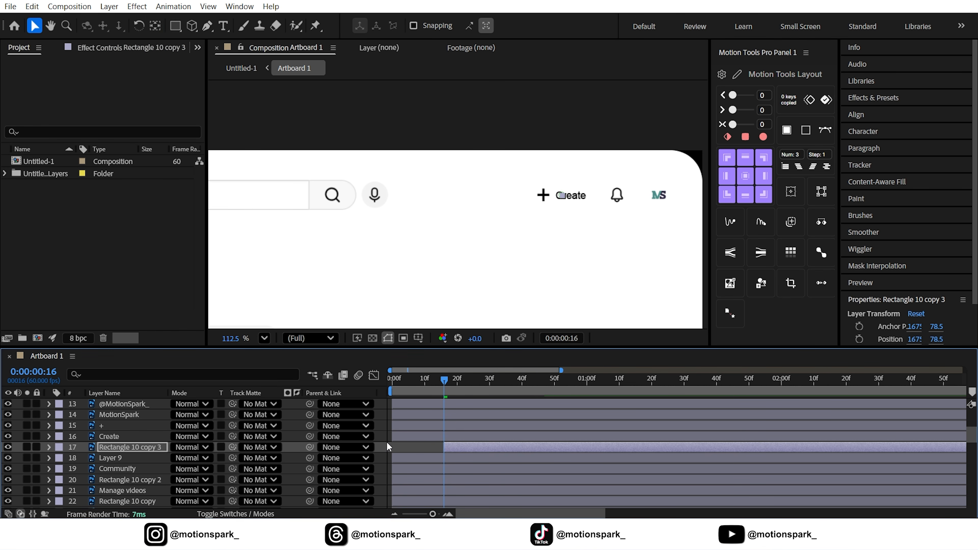
Offset the plus icon and Create text layers together to start at frame 21.
key("space")
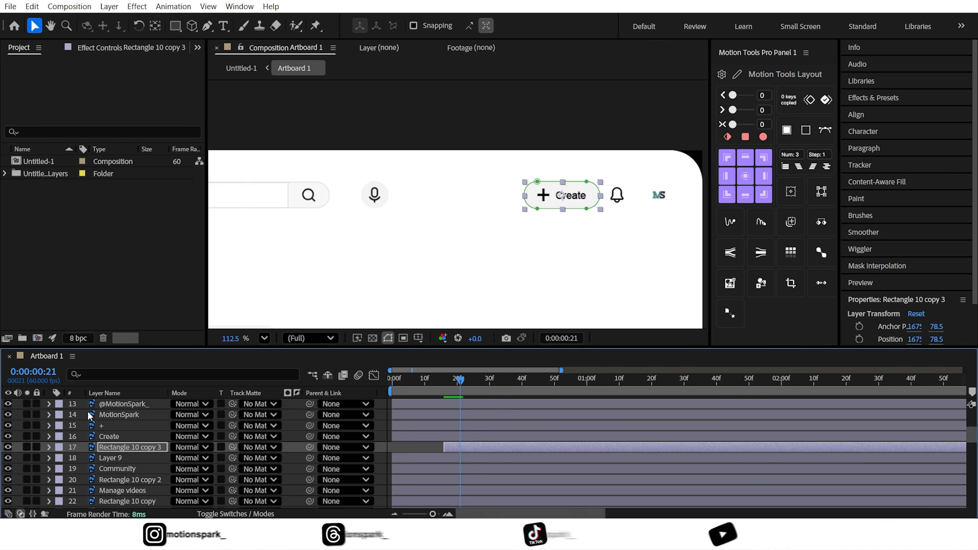
left_click(112, 425)
left_click(112, 436, "shift")
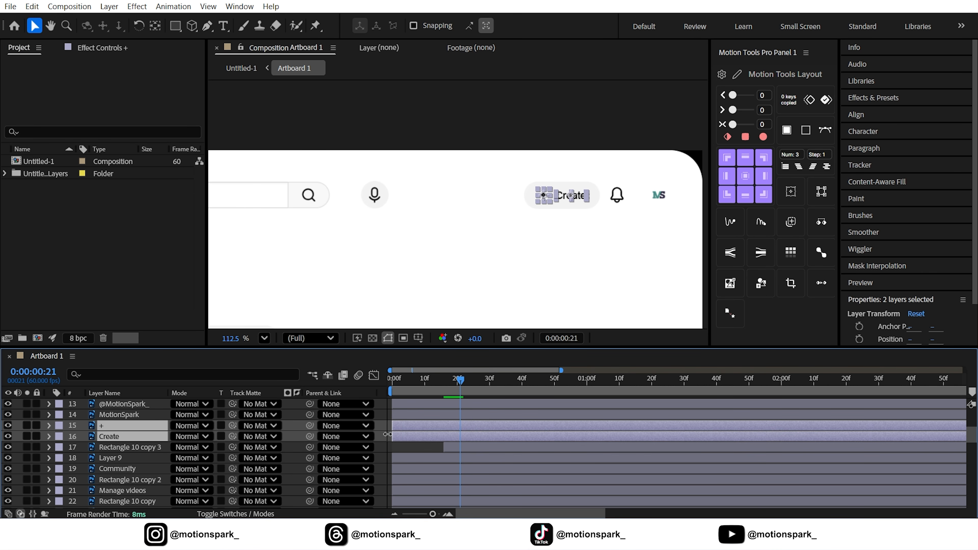
left_click_drag(403, 431, 470, 428)
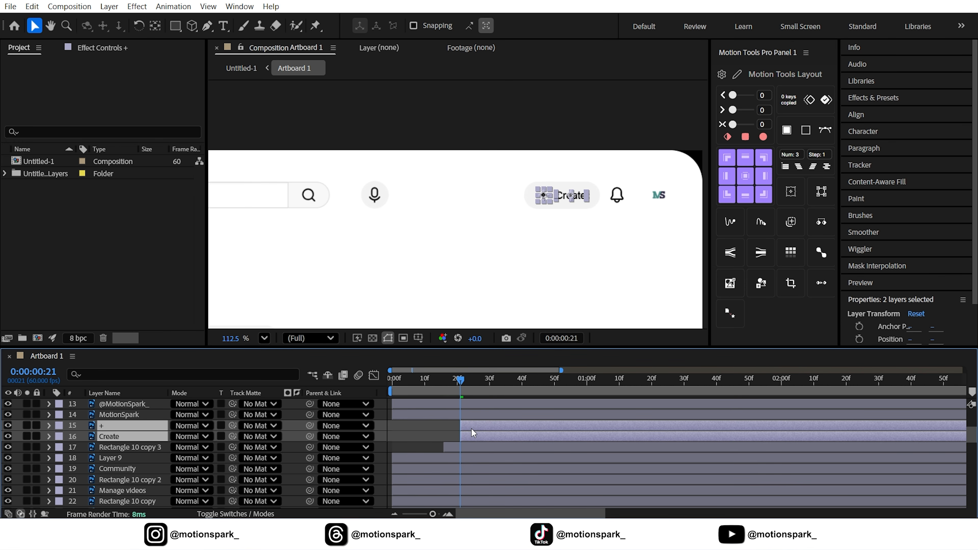
Add Position keyframes at frames 21 and 51 for the plus icon and Create text, lowering them to Y 146 at frame 21.
key("u")
left_click(81, 437)
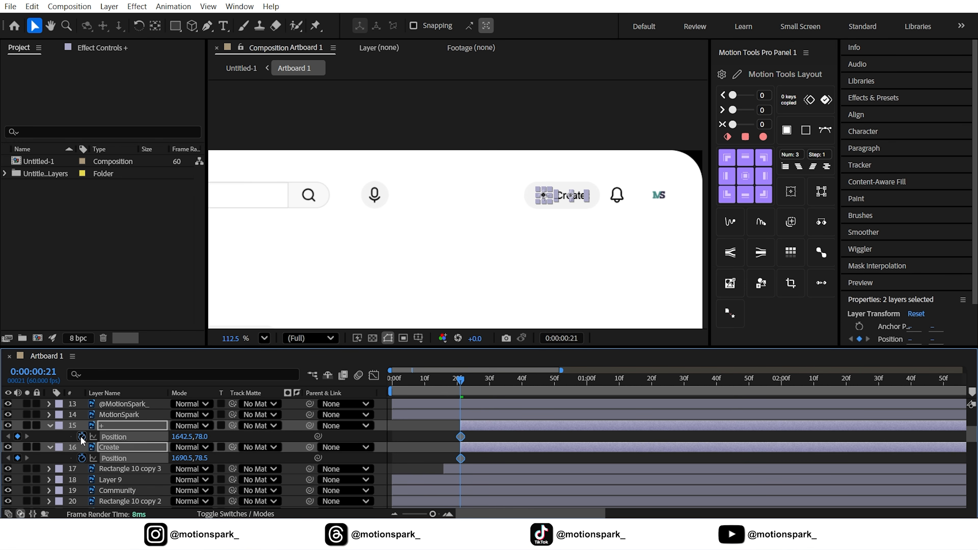
key("shift+Page_Down")
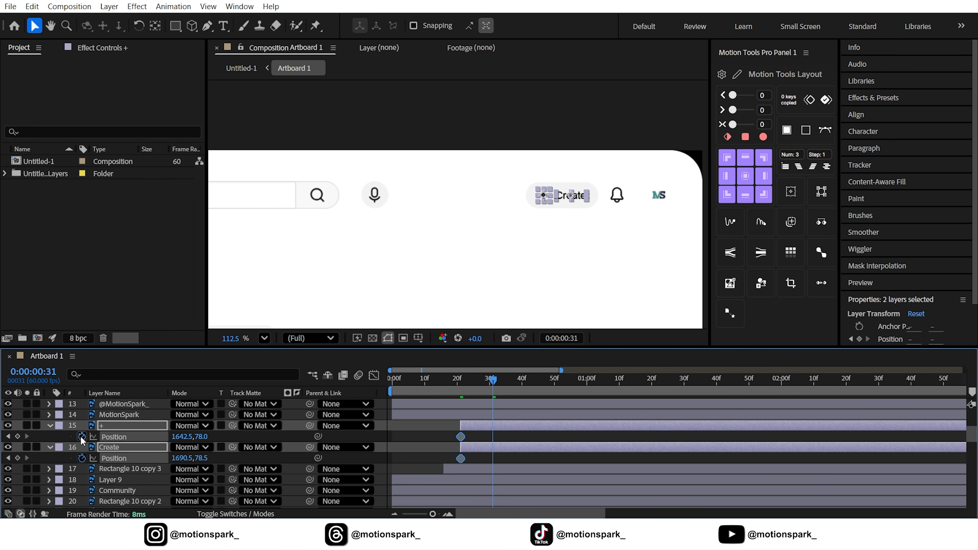
key("shift+Page_Down")
key("shift+Page_Down")
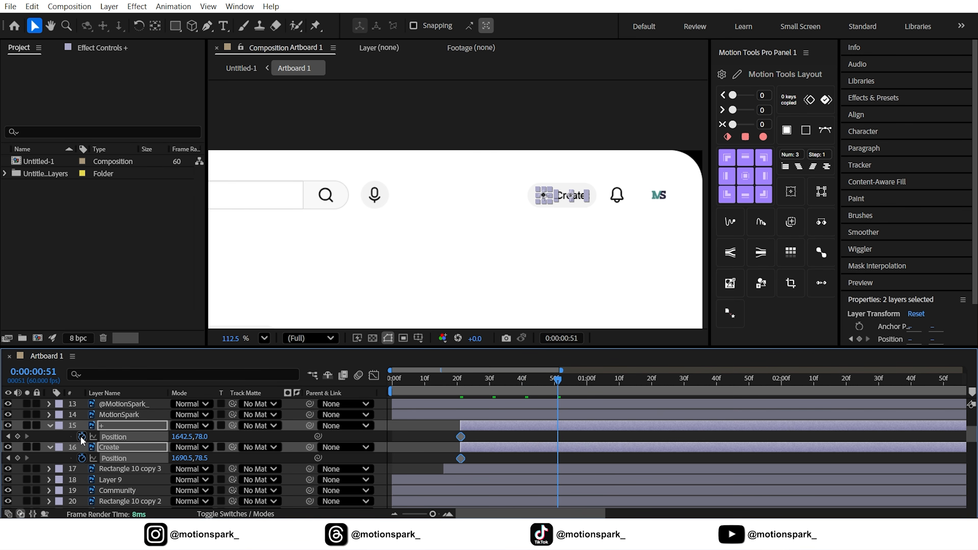
left_click(17, 437)
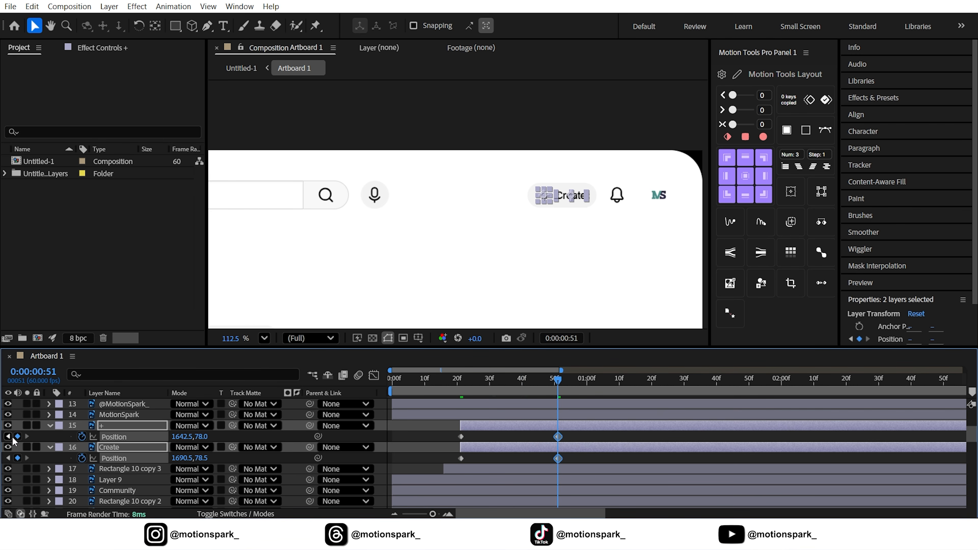
left_click(8, 437)
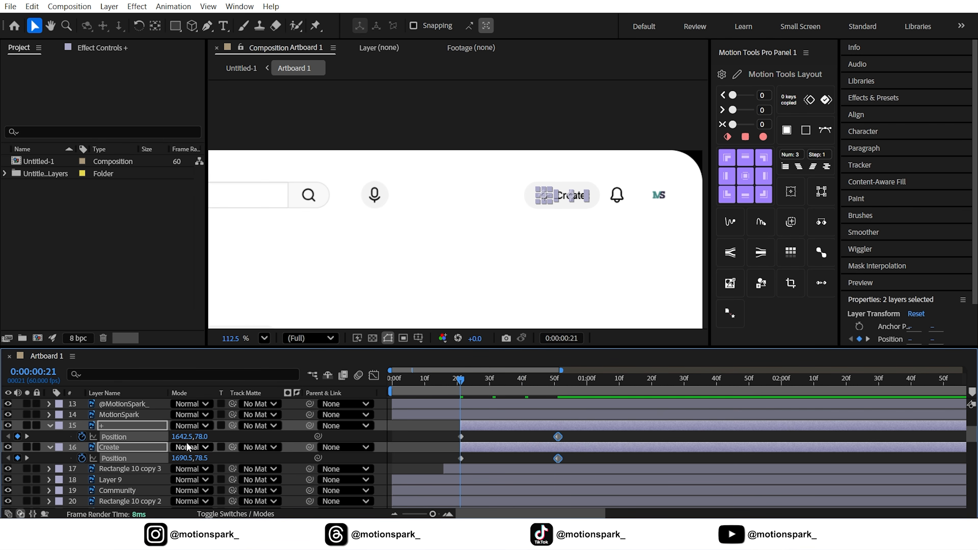
left_click_drag(201, 440, 242, 441)
Easy-ease both layers' Position keyframes and steepen their speed curve in the Graph Editor.
left_click_drag(569, 436, 441, 476)
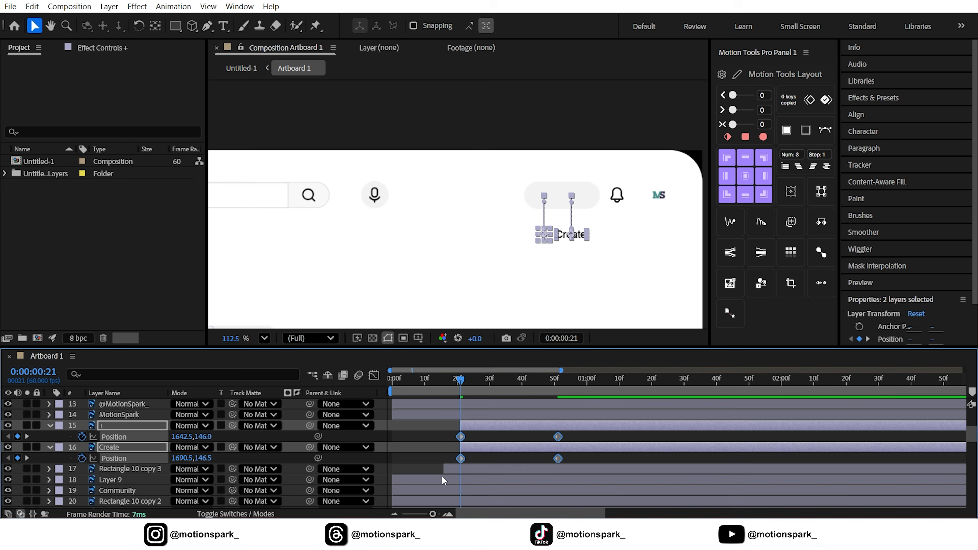
key("F9")
left_click(374, 375)
left_click_drag(576, 462, 466, 477)
left_click(374, 375)
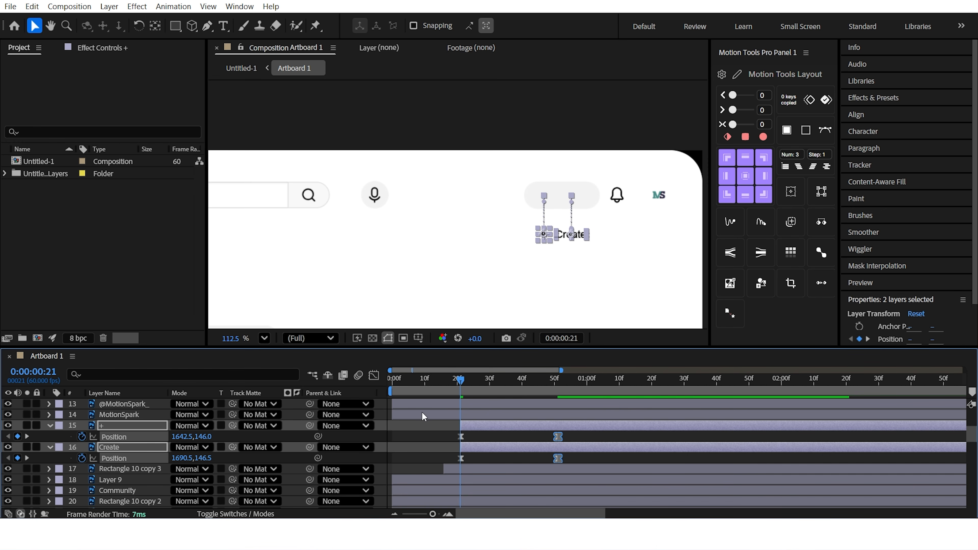
Keyframe the plus icon's Rotation from 0 at frame 21 to one full revolution (1x) at frame 51.
left_click(124, 437)
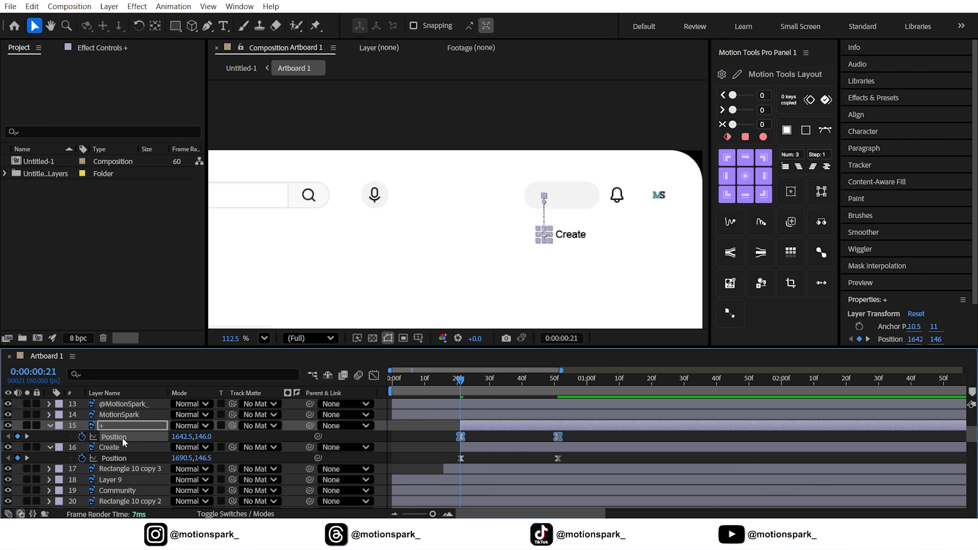
key("shift+r")
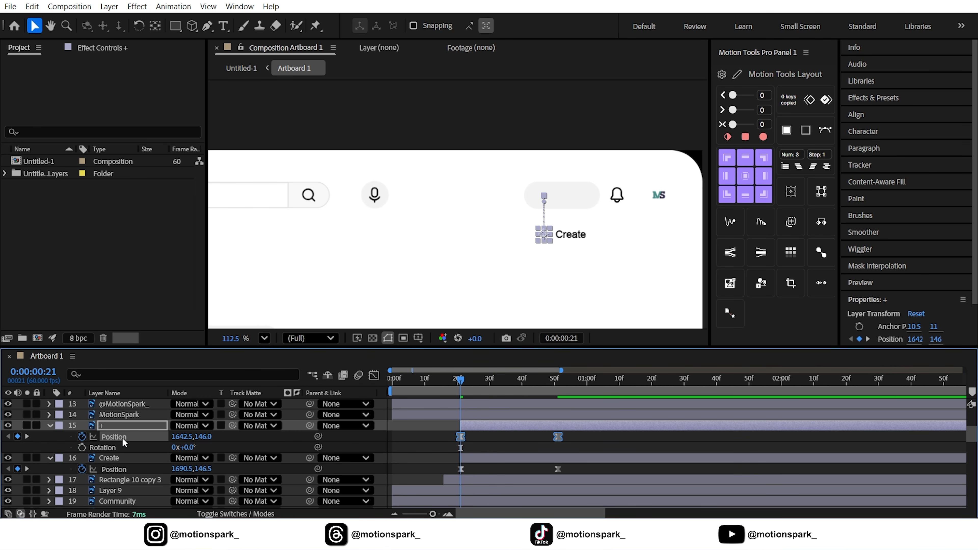
left_click(83, 447)
left_click(27, 436)
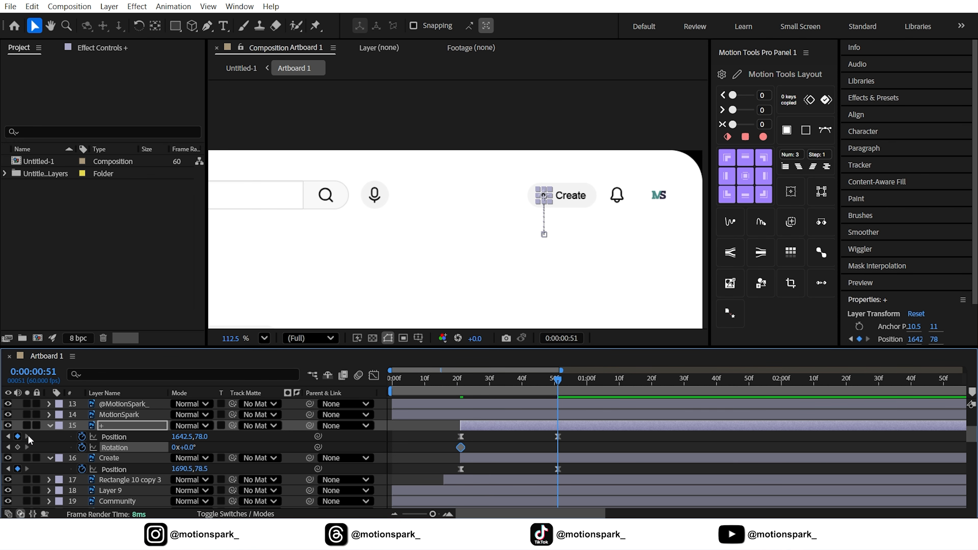
left_click(175, 448)
type("1")
left_click(249, 447)
Easy-ease the plus icon's Rotation keyframes and adjust their speed curve in the Graph Editor.
left_click_drag(572, 444, 441, 461)
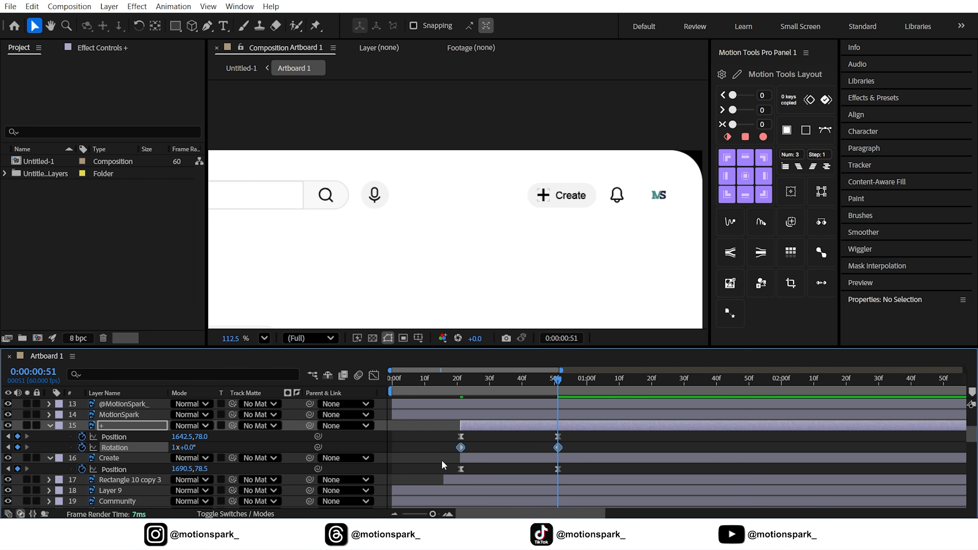
key("F9")
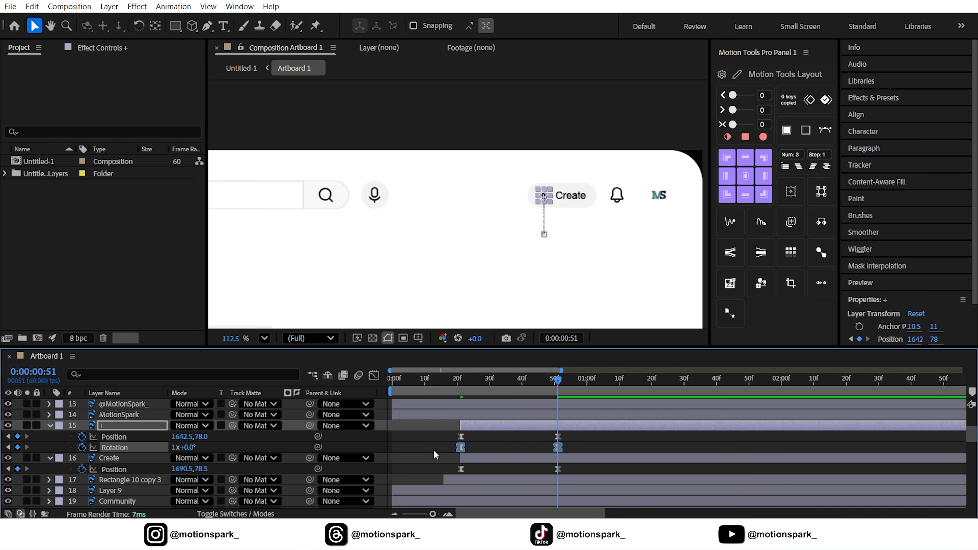
left_click(373, 375)
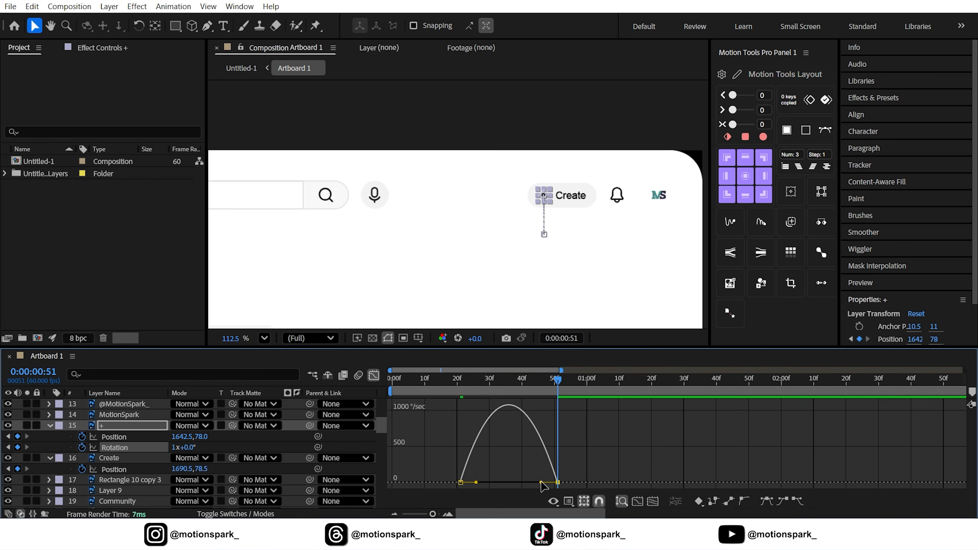
left_click_drag(540, 482, 470, 473)
left_click(374, 375)
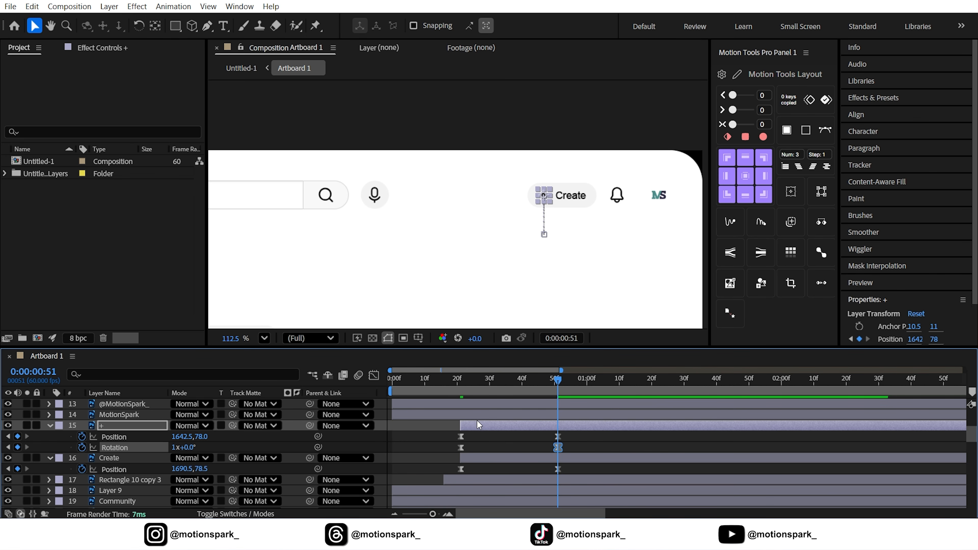
Preview the Create button's animation from frame 20 and collapse its layers.
left_click(454, 387)
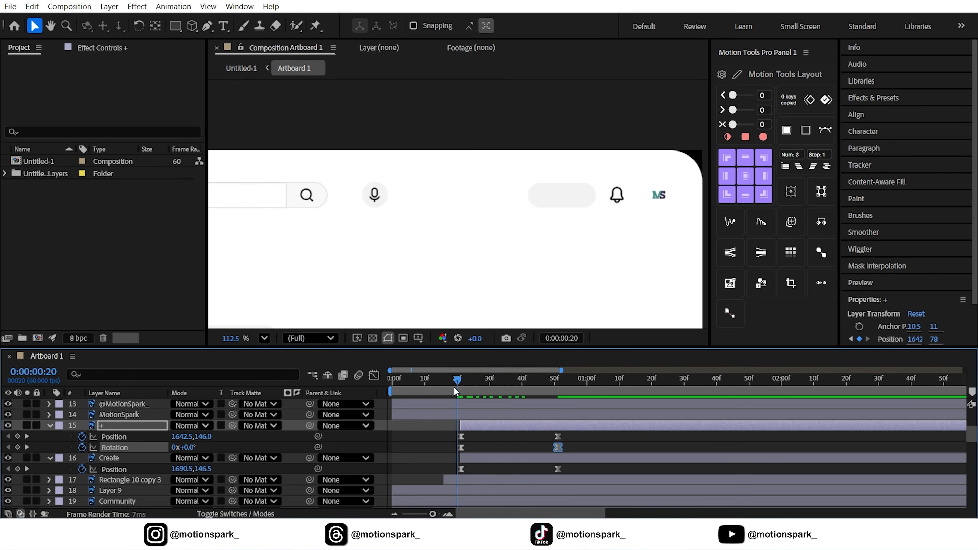
key("space")
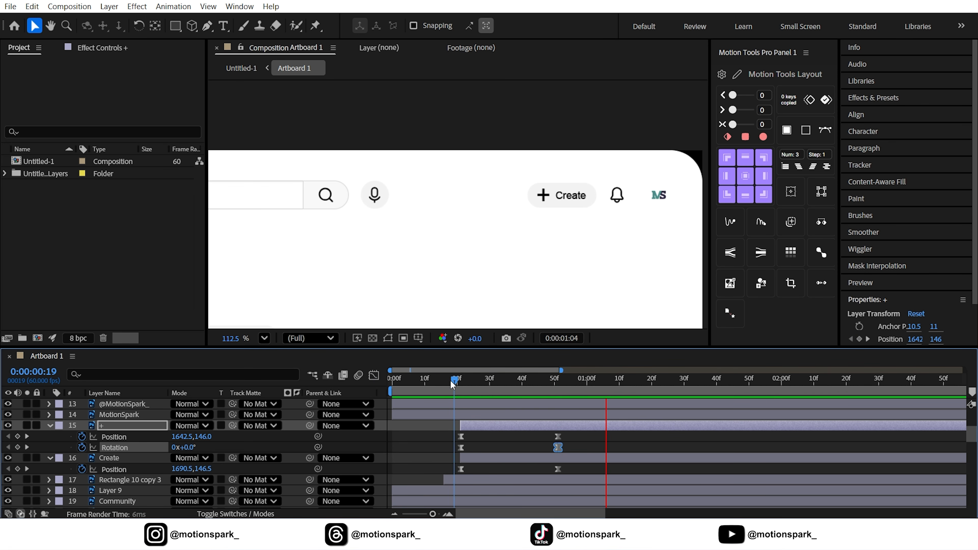
left_click_drag(455, 383, 461, 384)
left_click(51, 424)
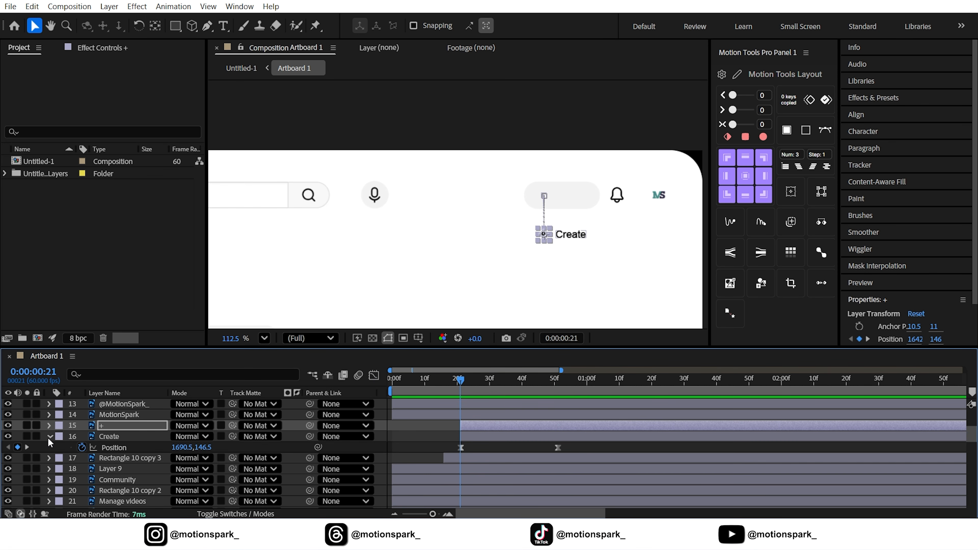
left_click(48, 437)
key("Page_Down")
key("Page_Down")
key("Page_Down")
key("Page_Down")
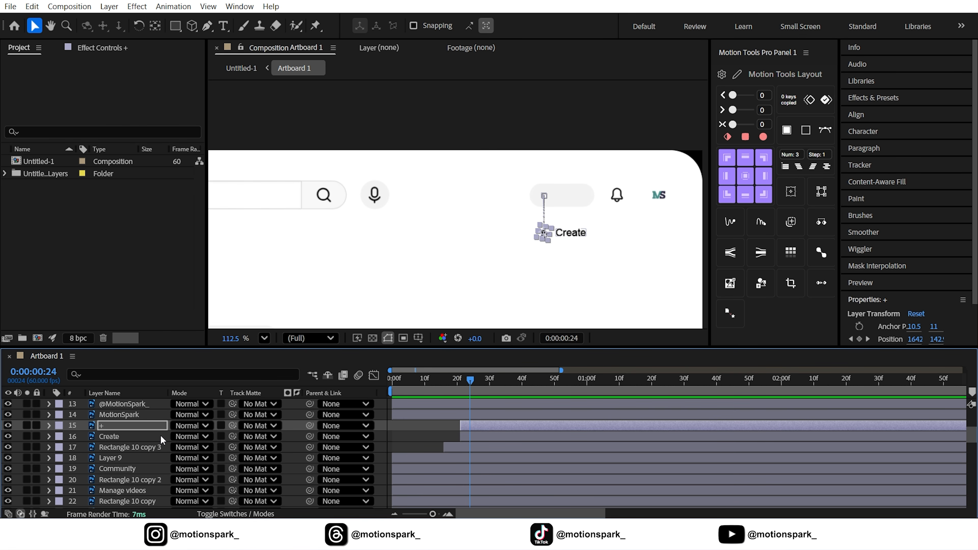
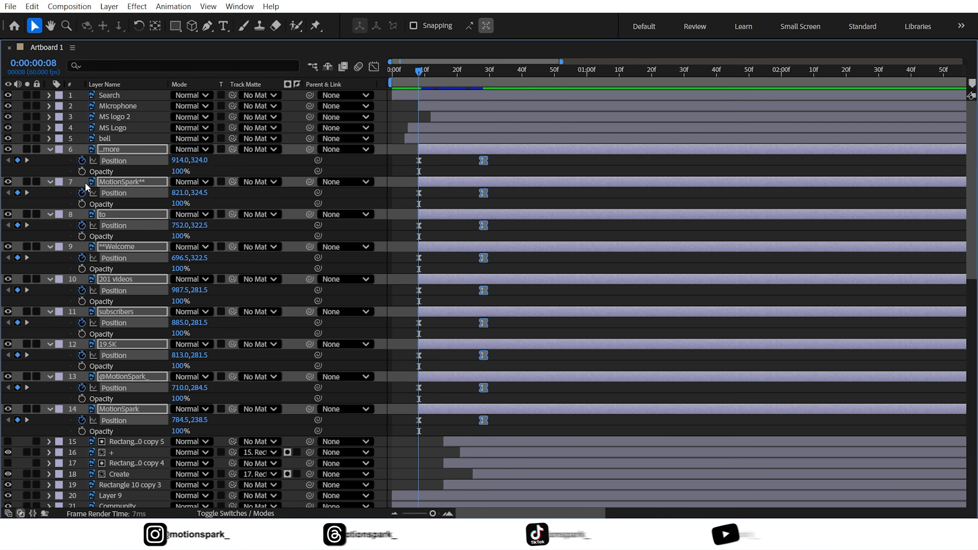
Keyframe the selected header text layers' Opacity from 0% at frame 8 to 100% at frame 18.
left_click(81, 171)
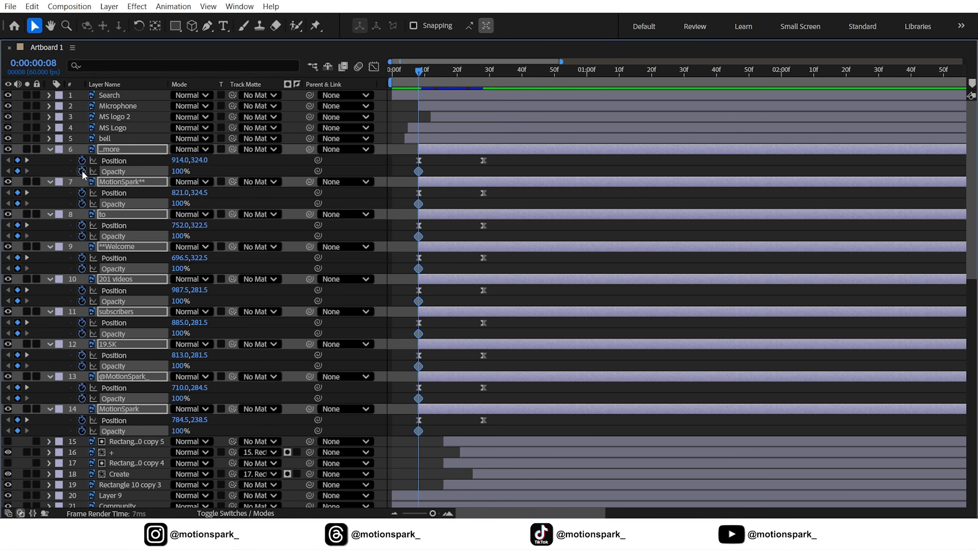
key("shift+Page_Down")
left_click(18, 171)
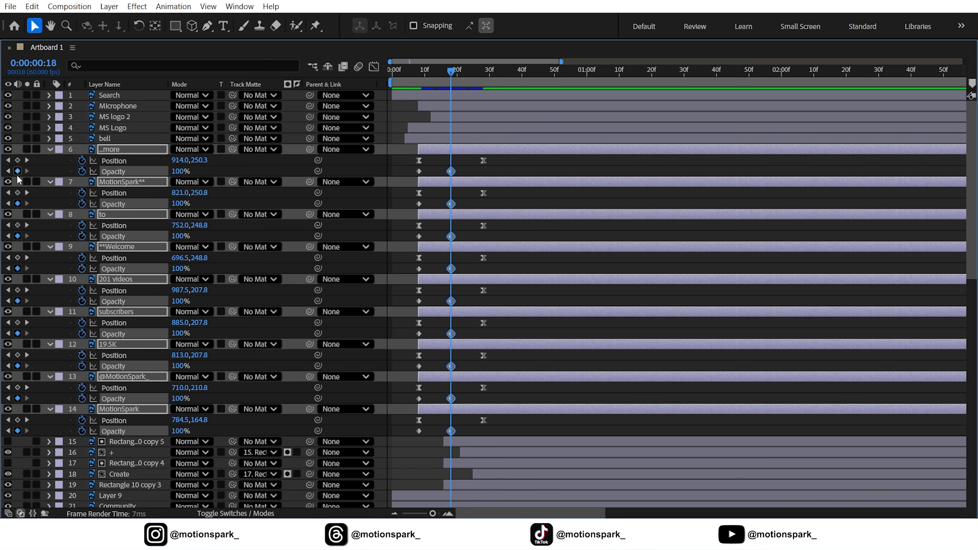
left_click(7, 170)
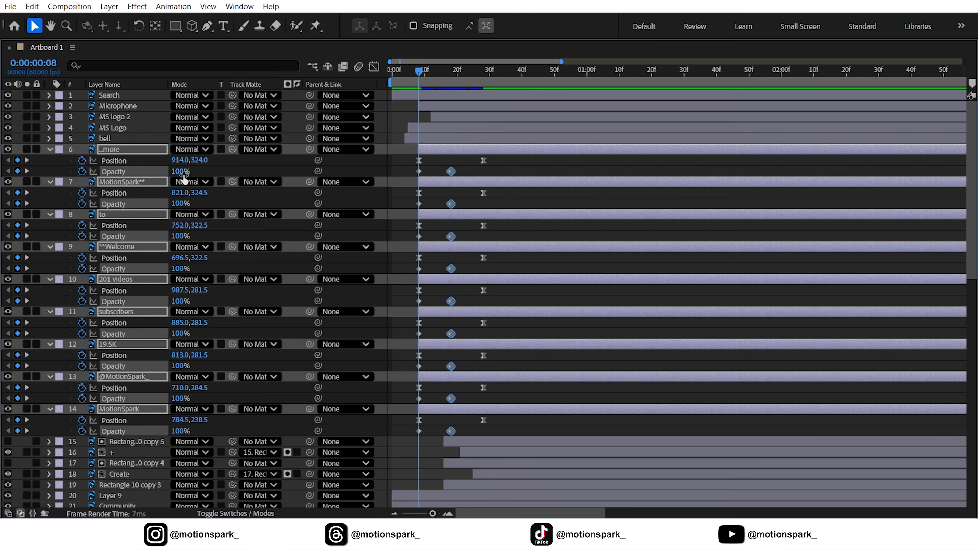
left_click_drag(182, 174, 148, 173)
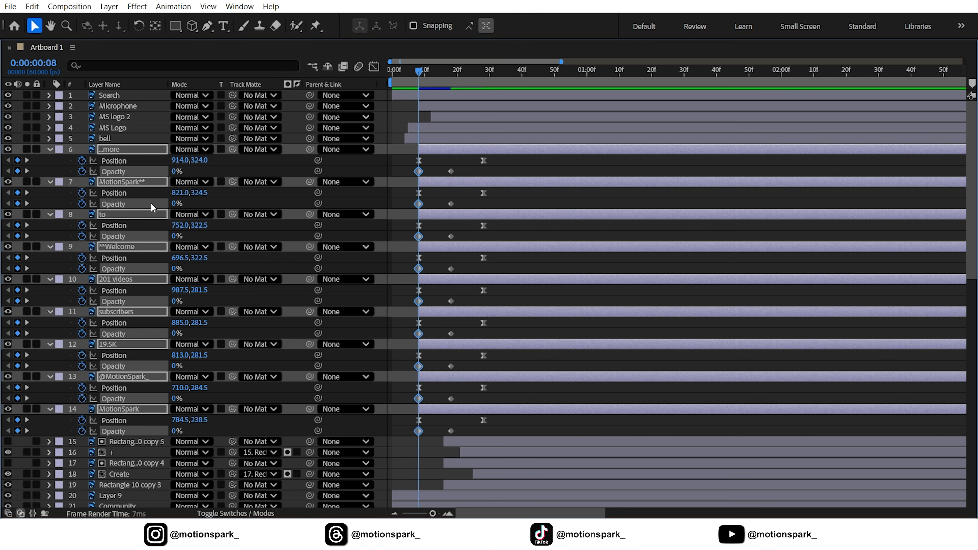
Select the Opacity keyframes of all header text layers and nudge them two frames later.
left_click(118, 173)
left_click(116, 204, "ctrl")
left_click(116, 236, "ctrl")
left_click(115, 269, "ctrl")
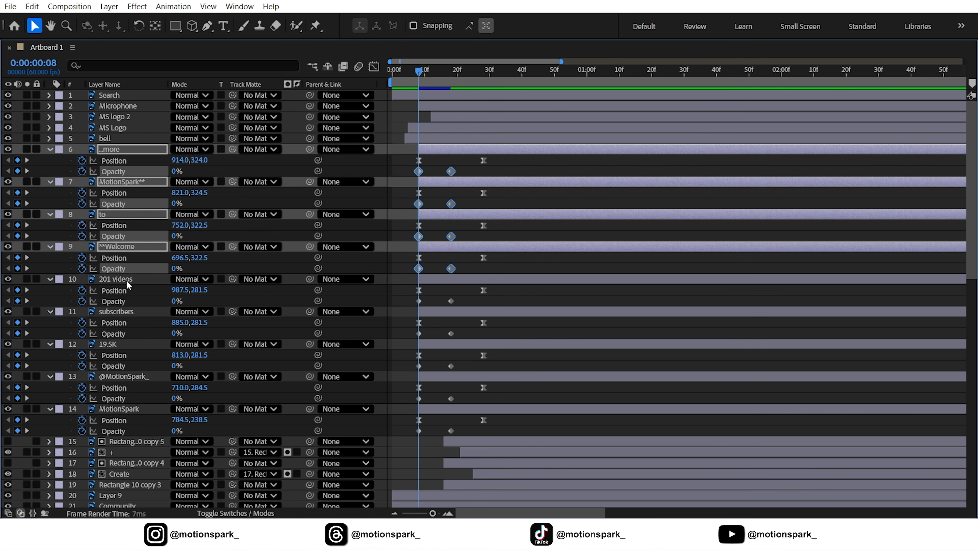
left_click(115, 301, "ctrl")
left_click(116, 334, "ctrl")
left_click(115, 365, "ctrl")
left_click(117, 398, "ctrl")
left_click(119, 431, "ctrl")
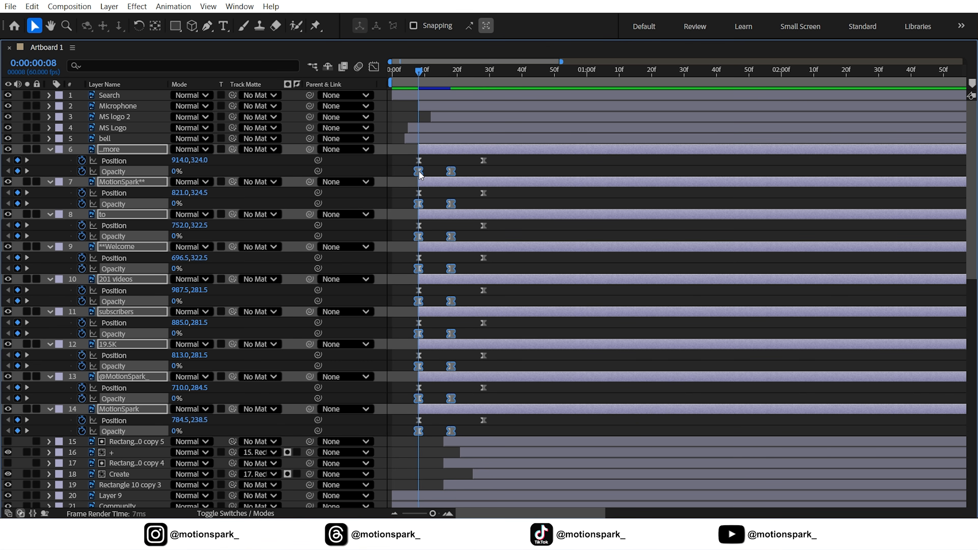
key("alt+Right")
key("alt+Right")
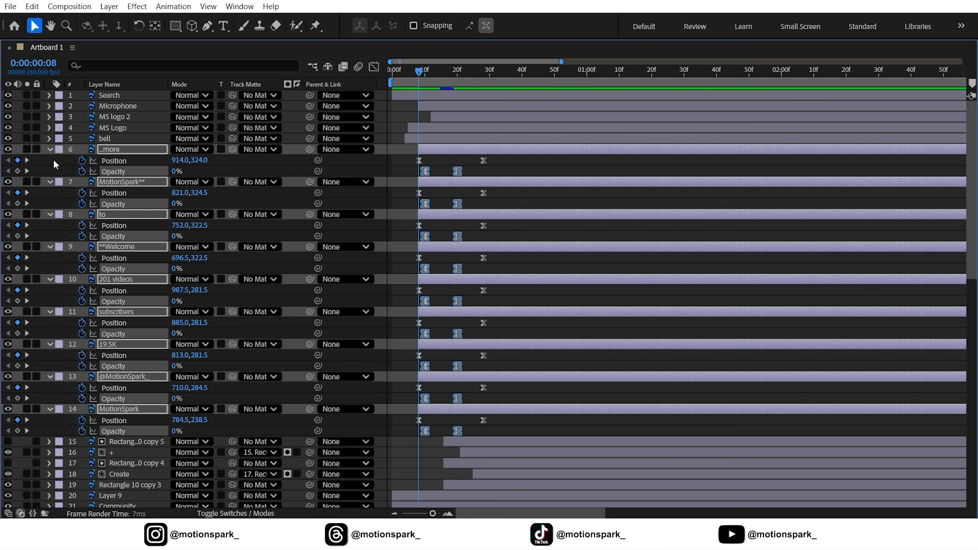
Stagger the selected header text layers' start times by 3 frames with Motion Tools Pro.
left_click(49, 149)
key("grave")
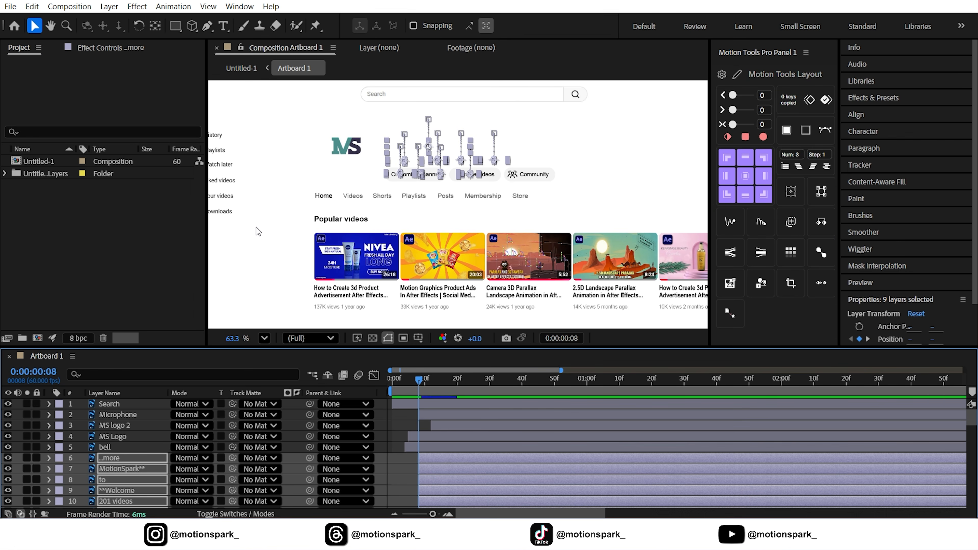
scroll(128, 479, "down", 1)
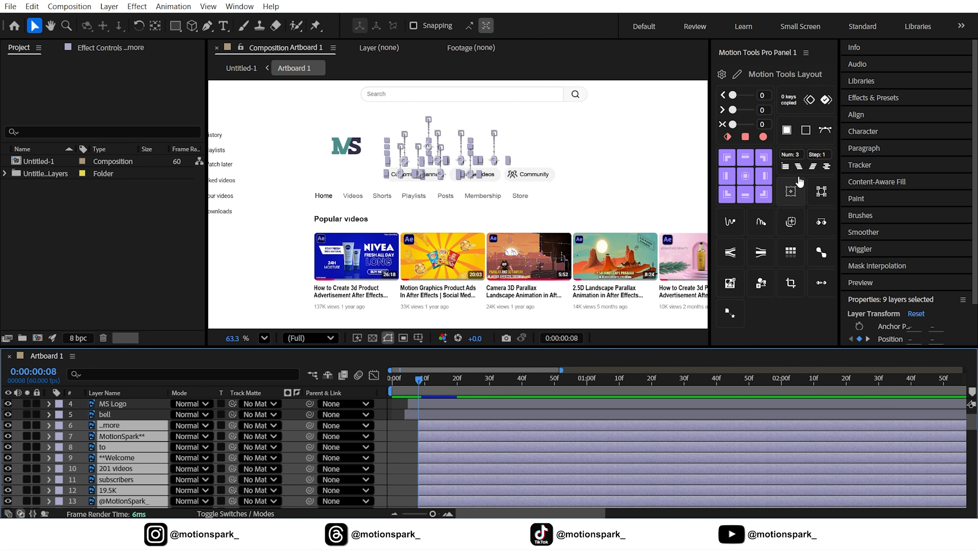
left_click(794, 156)
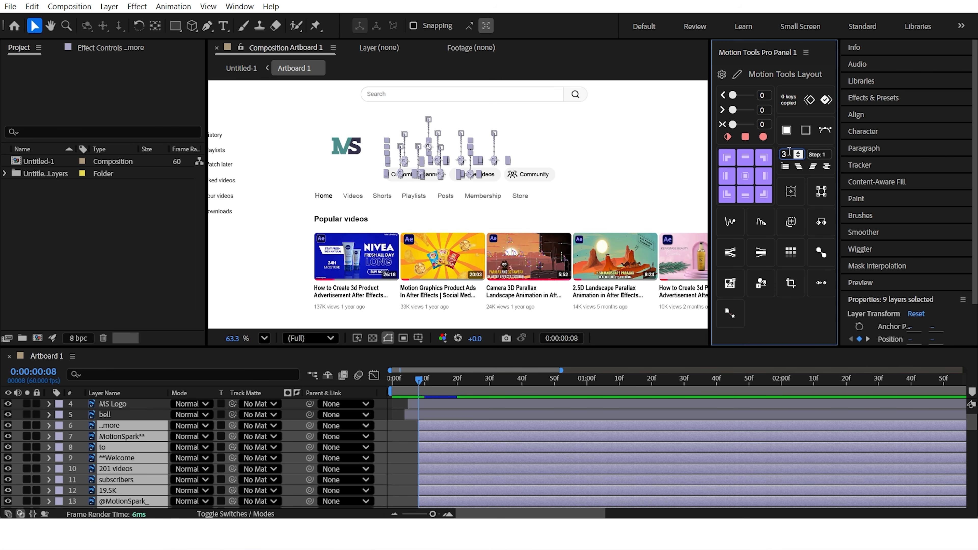
left_click(814, 168)
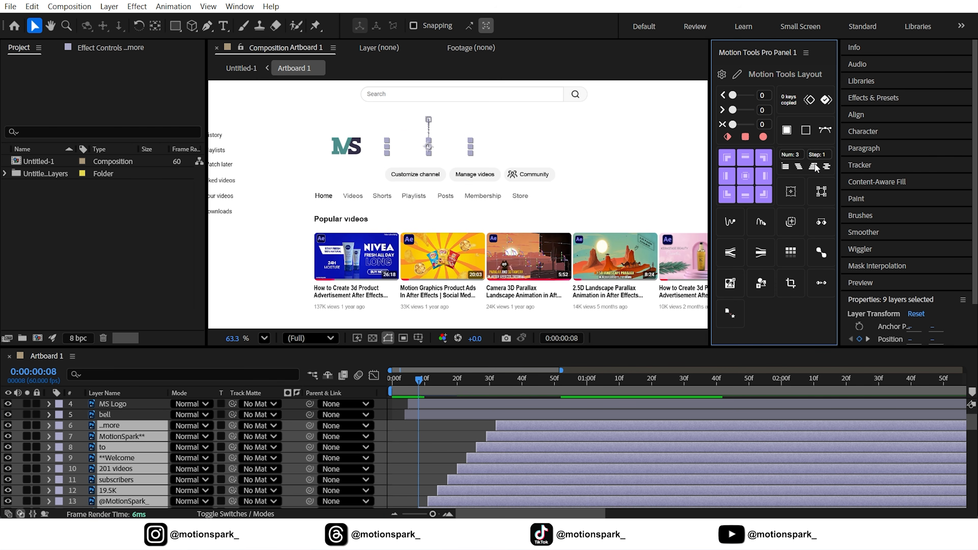
Preview the staggered header animation in the composition.
left_click(407, 425)
key("space")
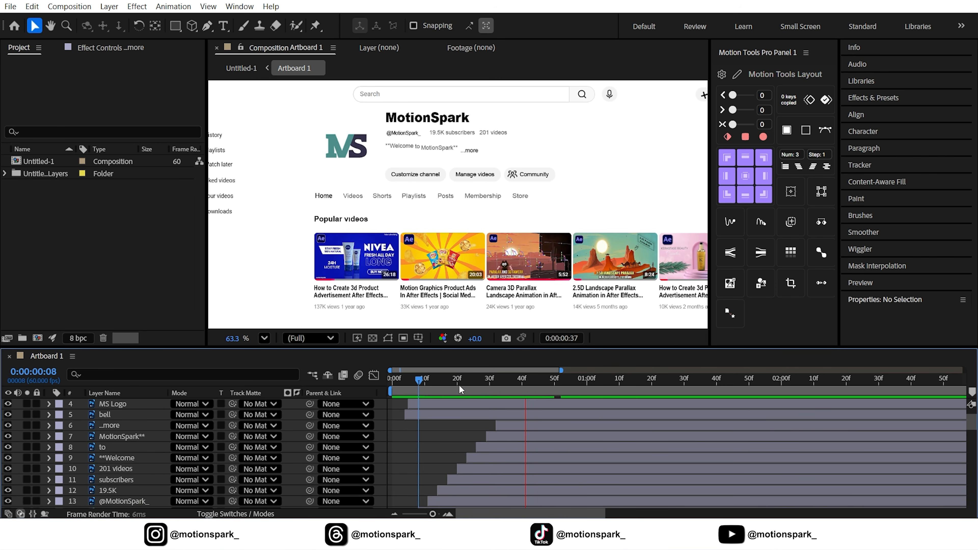
left_click_drag(418, 383, 460, 379)
scroll(348, 258, "down", 2)
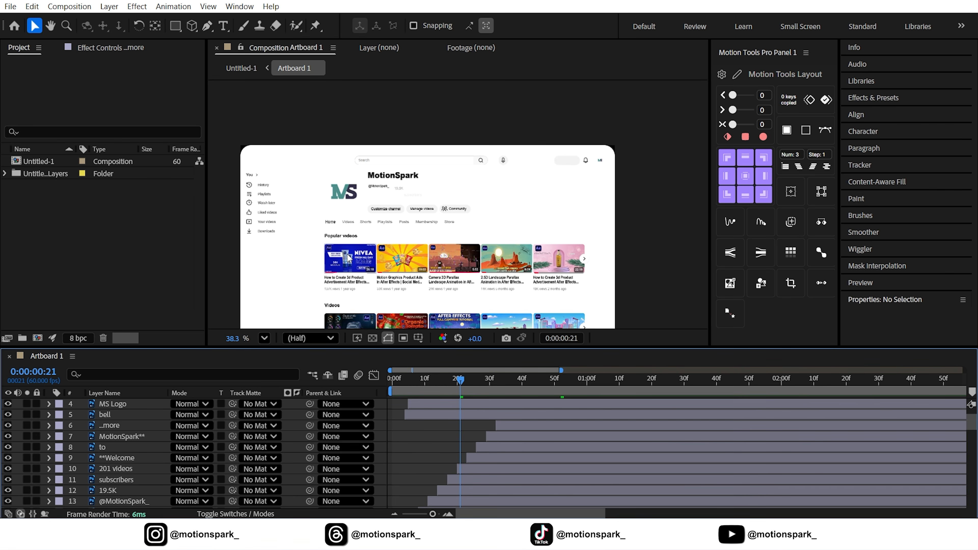
left_click_drag(347, 254, 414, 235)
mouse_move(446, 380)
left_mouse_down()
mouse_move(402, 381)
mouse_move(434, 382)
left_mouse_up()
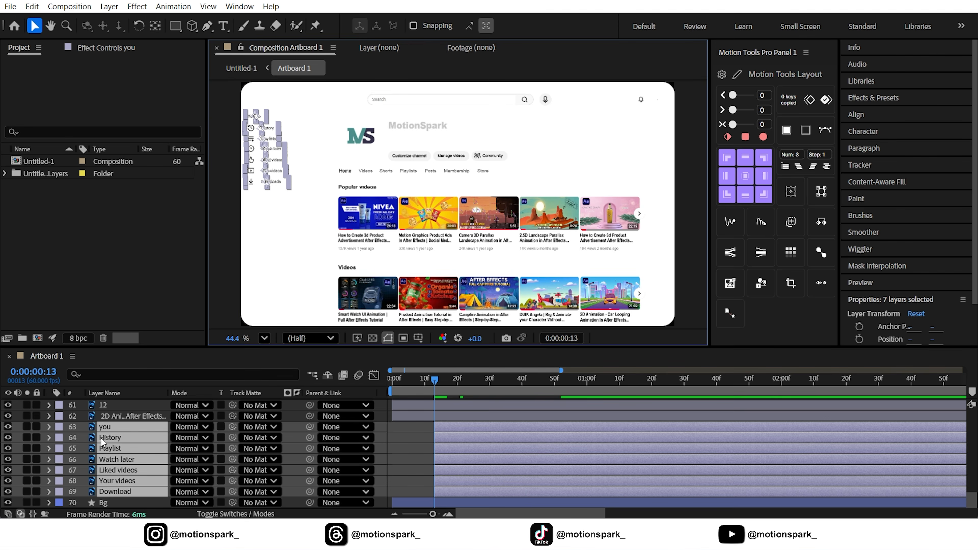
Set the keyframe interpolation of the sidebar items' middle Position keyframes.
left_click(17, 437)
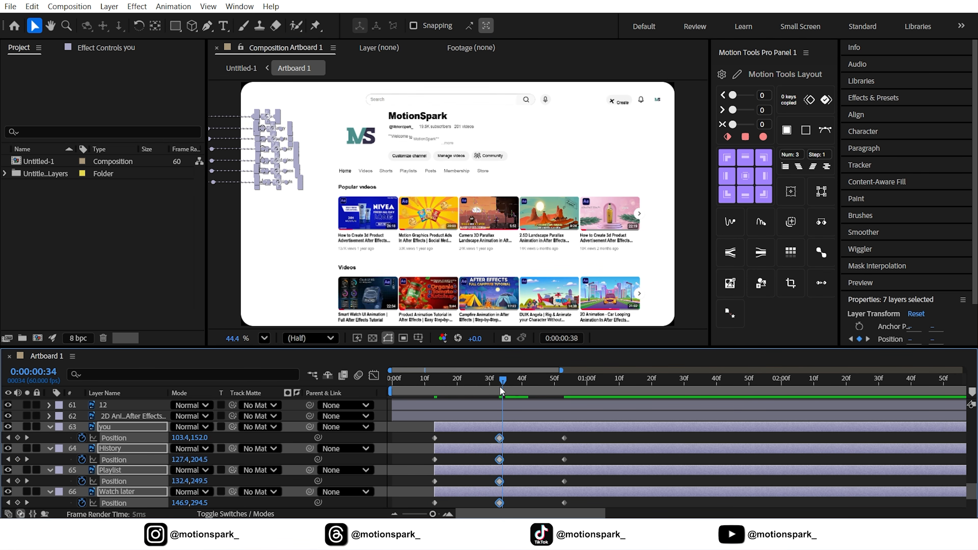
key("grave")
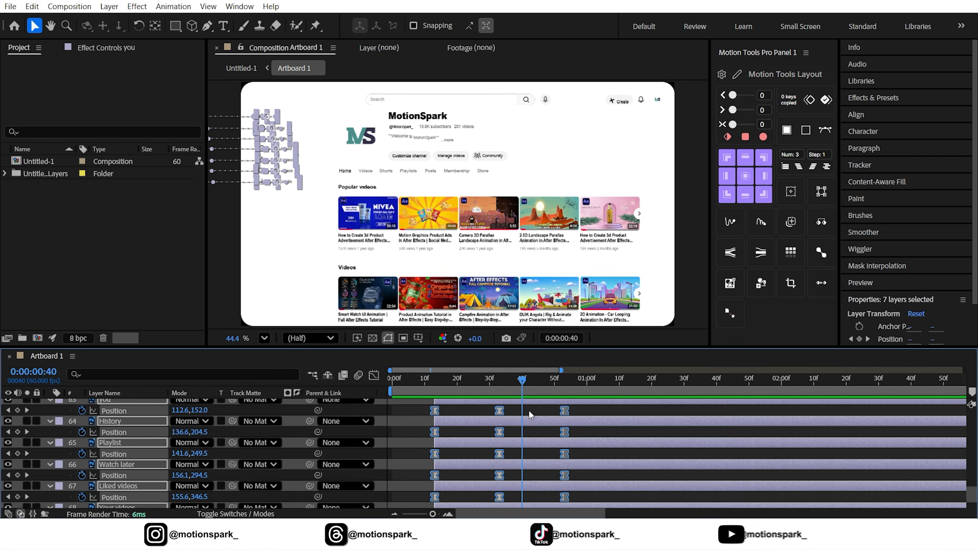
key("grave")
right_click(499, 361)
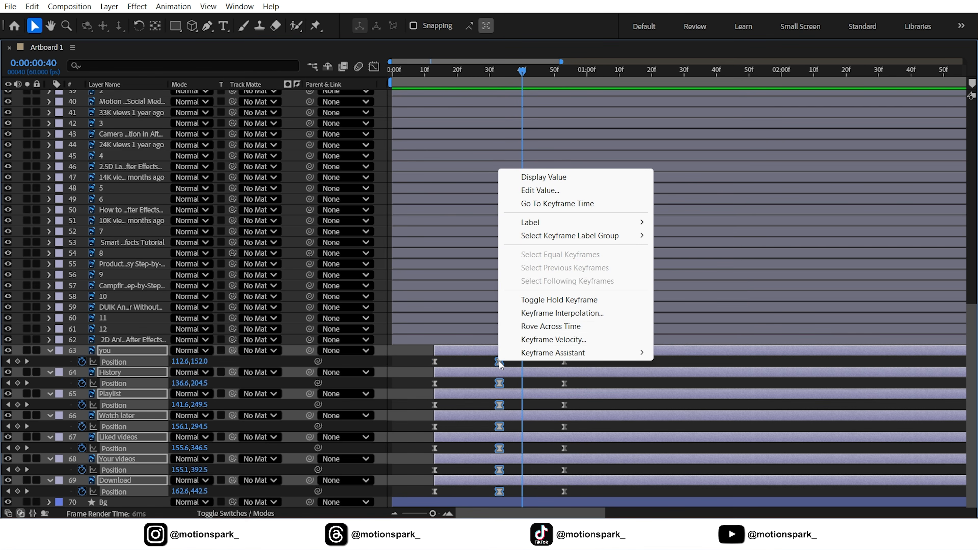
left_click(546, 313)
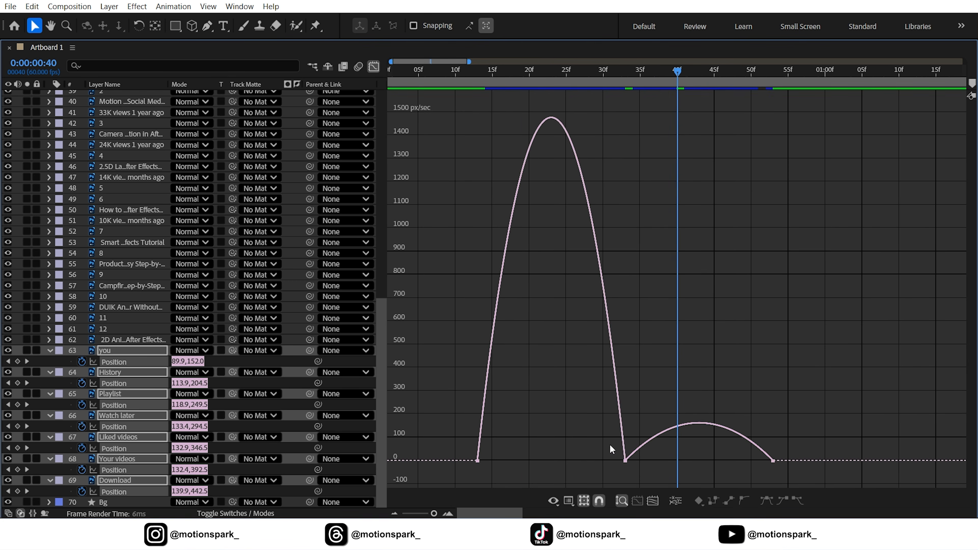
left_click_drag(610, 444, 720, 458)
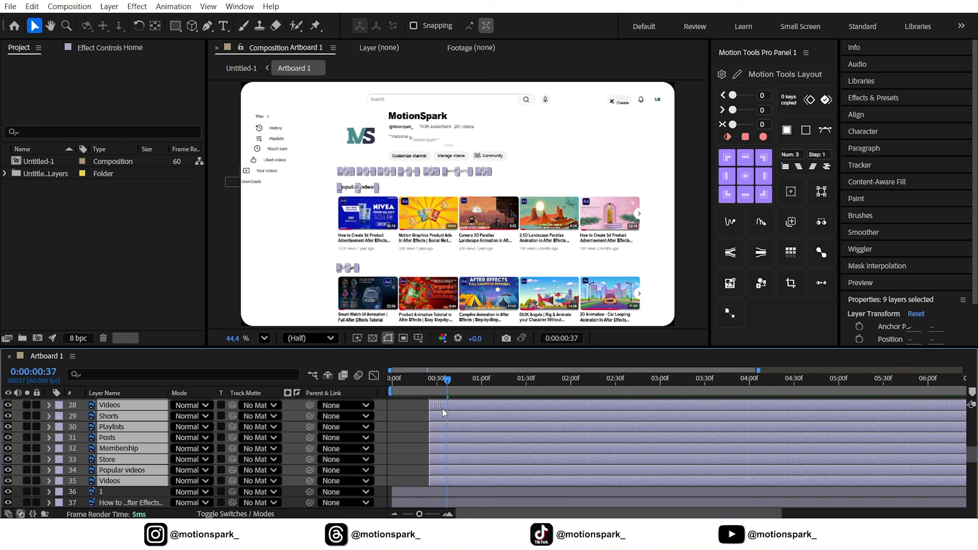
Move the tab and section label layers to frame 37 and keyframe their Position sliding up from below, Home starting at y 517.5.
key("bracketleft")
key("p")
left_click(82, 438)
key("shift+Page_Down")
key("shift+Page_Down")
key("shift+Page_Up")
key("shift+Page_Up")
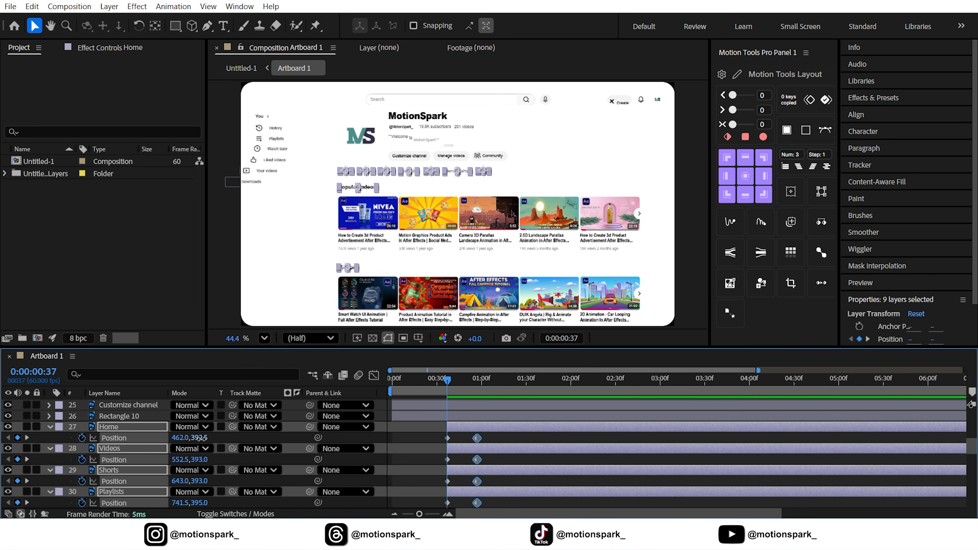
left_click_drag(201, 437, 251, 437)
Steepen the tab labels' Position speed curve in the Graph Editor.
key("grave")
left_click(374, 67)
left_click_drag(419, 514, 434, 514)
left_click_drag(602, 460, 561, 460)
left_click(374, 67)
Keyframe the tab labels' Opacity from 0% at frame 37 to 100% ten frames later.
key("shift+t")
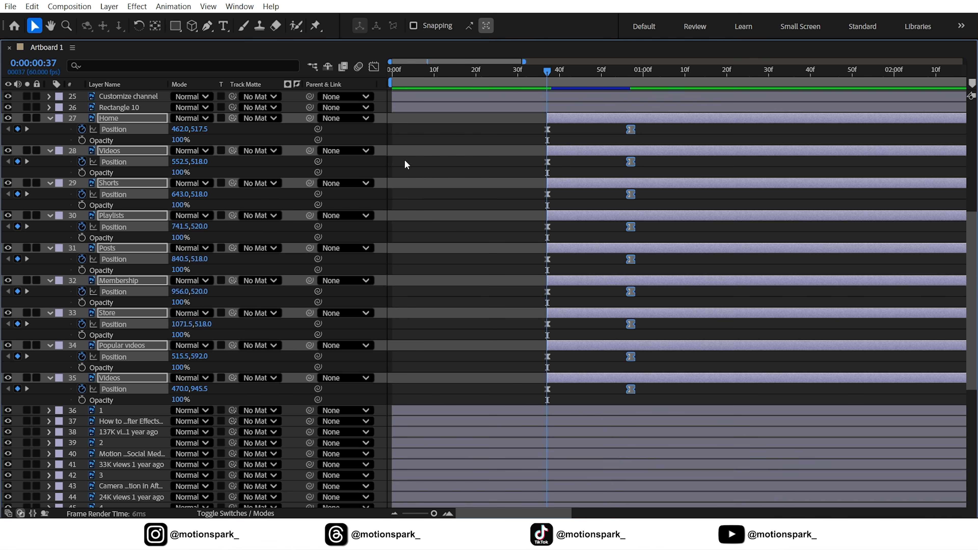
left_click(82, 140)
key("shift+Page_Down")
left_click(17, 140)
key("shift+Page_Up")
left_click_drag(176, 140, 127, 140)
Select all the tab labels' Opacity keyframes and shift them slightly later.
left_click(113, 141)
left_click(114, 368, "ctrl")
left_click(113, 400, "ctrl")
left_click_drag(548, 140, 555, 141)
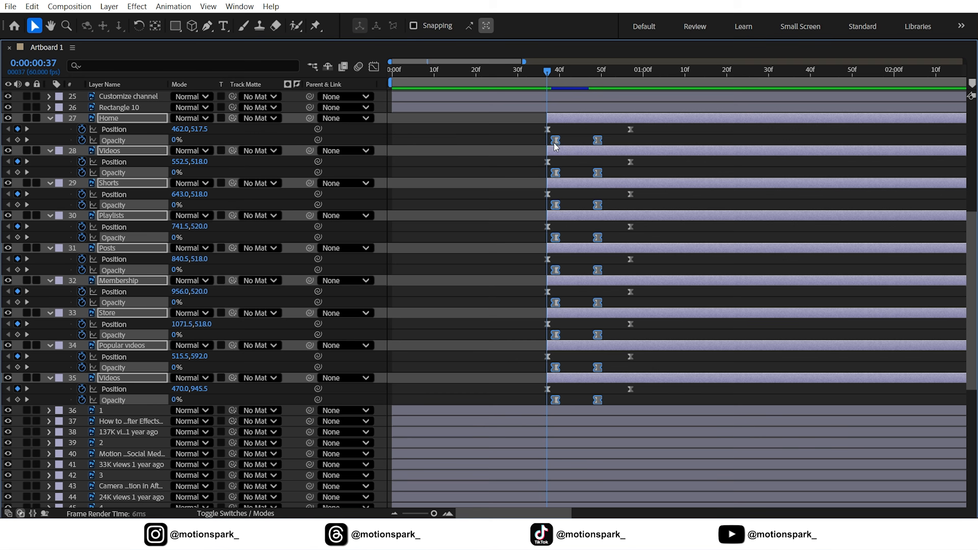
Stagger the tab label layers' start times with Motion Tools Pro and preview the result.
key("u")
key("grave")
left_click(799, 166)
key("space")
scroll(401, 145, "up", 4)
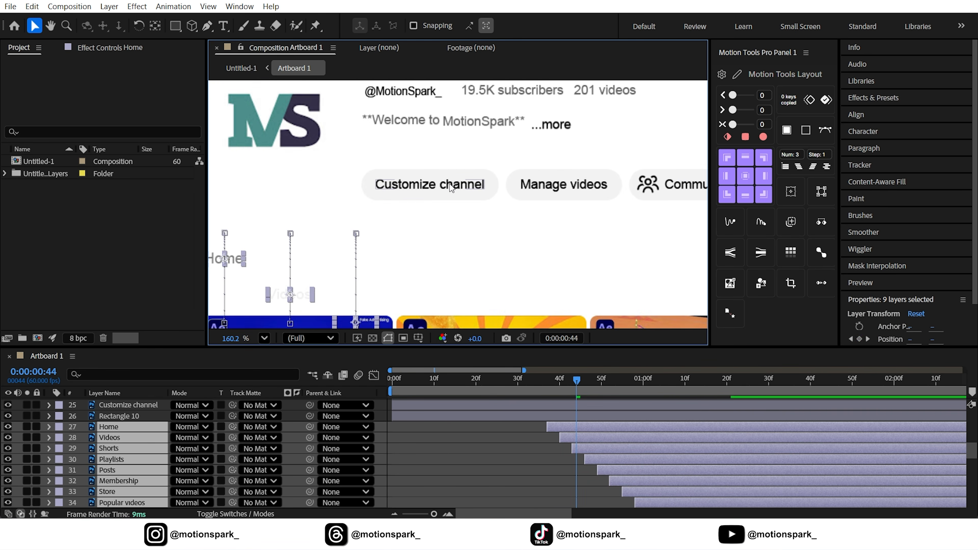
Paste the copied animation onto the Customize channel button's background rectangle.
left_click(360, 185)
left_click(155, 25)
key("v")
left_click(127, 416)
key("ctrl+v")
key("Page_Down")
key("Page_Down")
key("Page_Down")
key("Page_Down")
key("Page_Down")
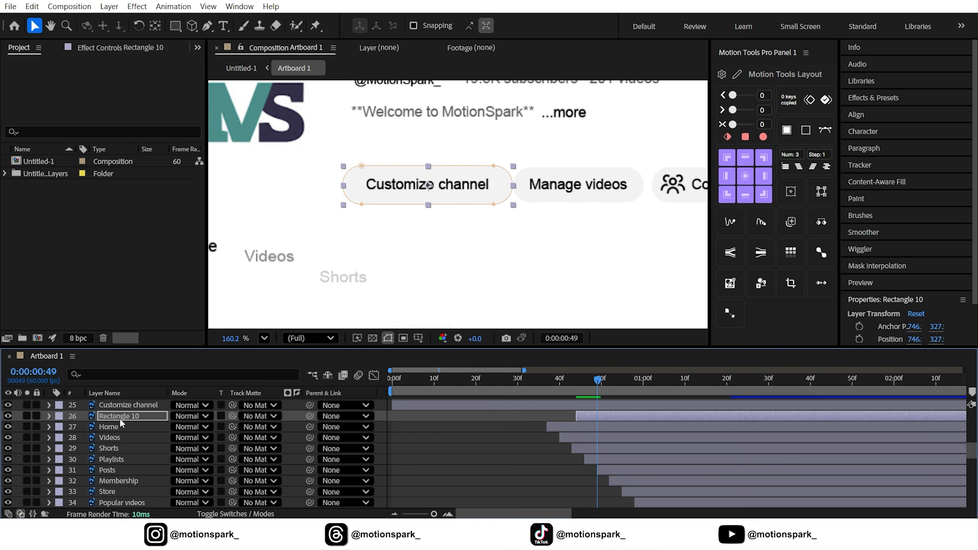
Trim and paste the animation onto the Manage videos and Community background rectangles at staggered times.
scroll(122, 422, "up", 1)
left_click(141, 428)
key("alt+bracketleft")
key("ctrl+v")
key("Page_Down")
key("Page_Down")
key("Page_Down")
key("Page_Down")
key("Page_Down")
scroll(141, 428, "up", 1)
left_click_drag(393, 438, 619, 446)
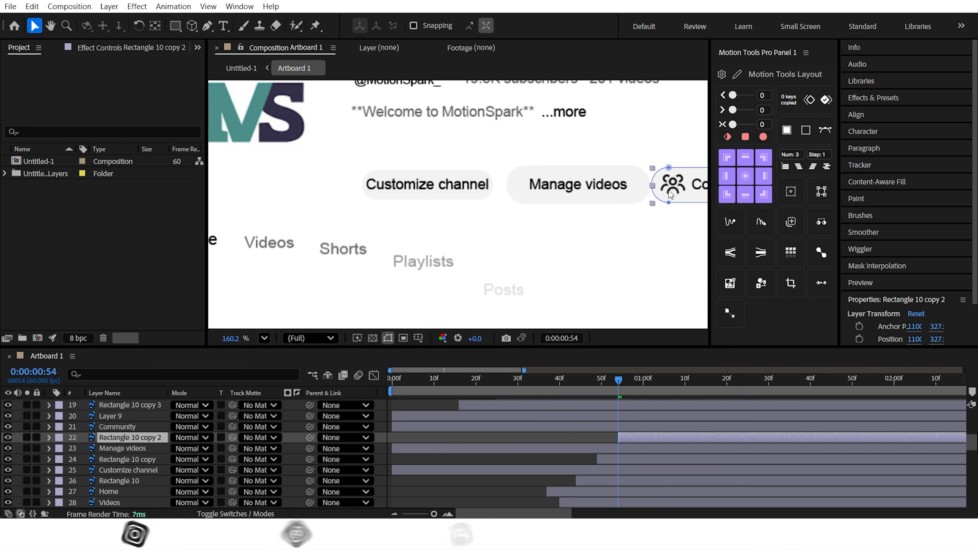
key("ctrl+v")
left_click_drag(532, 223, 463, 232)
left_click_drag(619, 381, 391, 385)
Keyframe the Position of the three button labels and Community icon, moving them down at the first keyframe.
left_click(359, 195)
left_click(123, 448, "ctrl")
left_click(117, 427, "ctrl")
left_click(110, 416, "ctrl")
key("p")
left_click(82, 427)
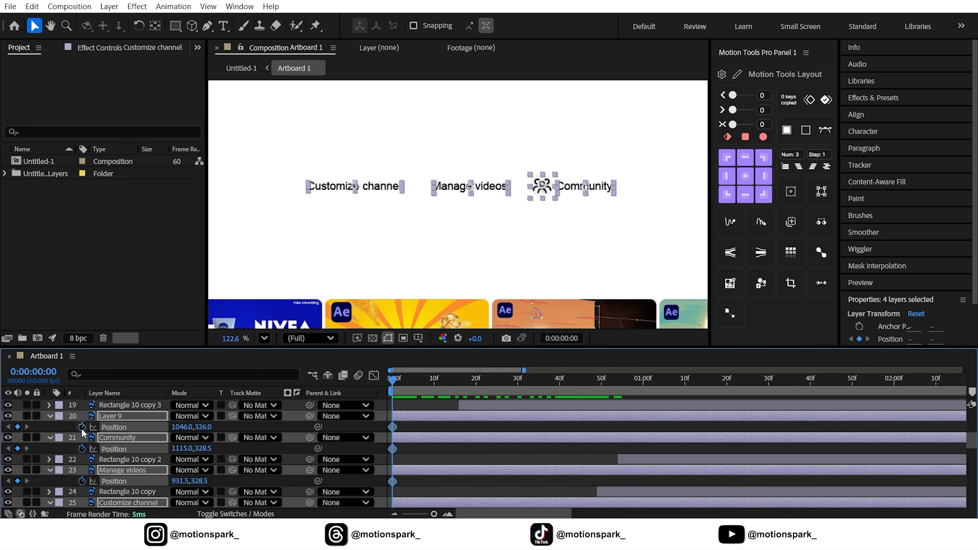
left_click(18, 427)
left_click_drag(203, 427, 225, 427)
Easy-ease the button labels' Position keyframes and adjust their speed curve in the Graph Editor.
key("grave")
left_click_drag(534, 119, 389, 208)
key("F9")
key("shift+F3")
left_click_drag(476, 459, 404, 459)
key("shift+F3")
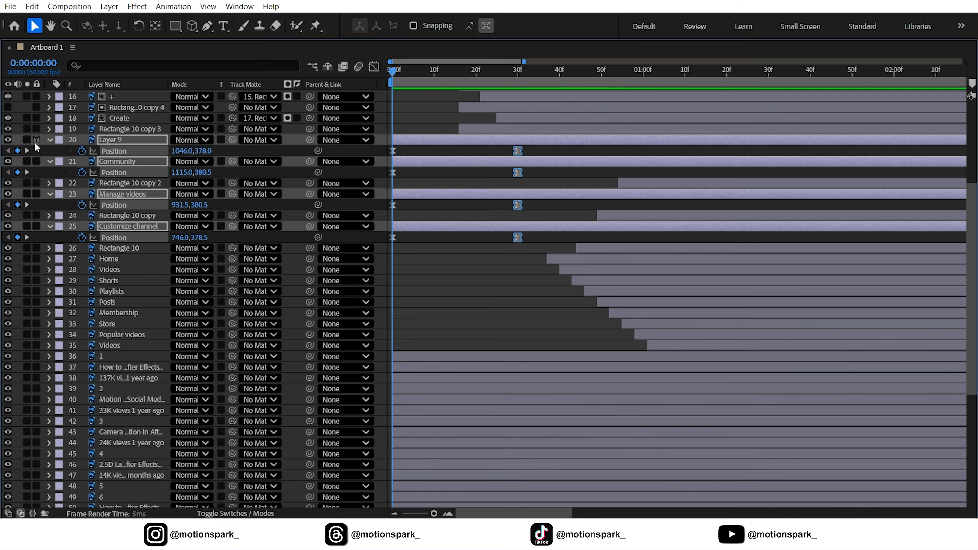
Shift the Customize channel label's layer to start with its background rectangle's animation.
key("u")
key("grave")
left_click_drag(458, 385, 594, 395)
scroll(435, 474, "down", 1)
left_click_drag(432, 470, 627, 479)
left_click_drag(592, 387, 596, 391)
left_click_drag(606, 469, 615, 461)
left_click_drag(597, 380, 618, 382)
Shift the Manage videos label, Community label and icon layers later to follow their background rectangles.
left_click_drag(433, 449, 659, 452)
left_click_drag(618, 380, 639, 383)
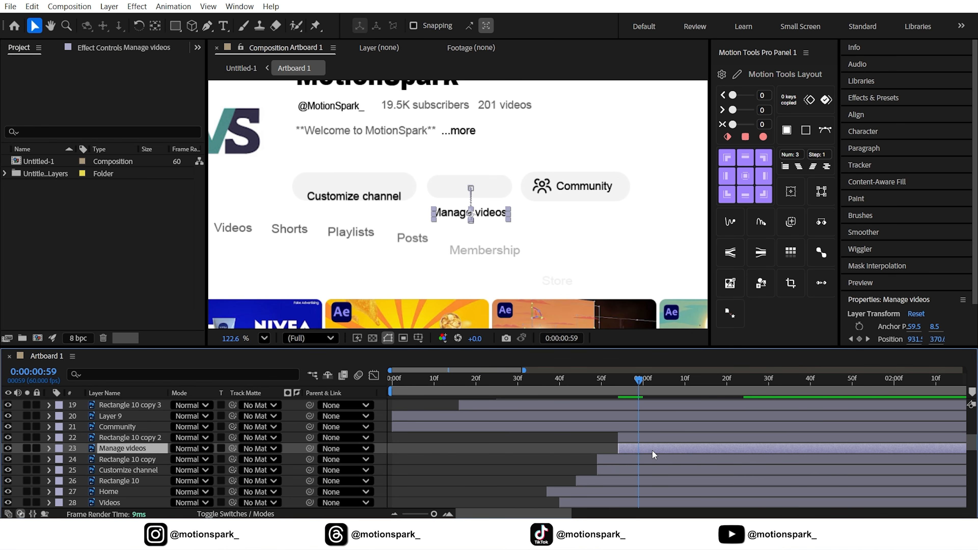
left_click_drag(408, 427, 650, 436)
left_click_drag(639, 380, 650, 383)
left_click_drag(660, 427, 673, 427)
mouse_move(650, 381)
left_mouse_down()
mouse_move(617, 382)
mouse_move(692, 386)
mouse_move(634, 386)
left_mouse_up()
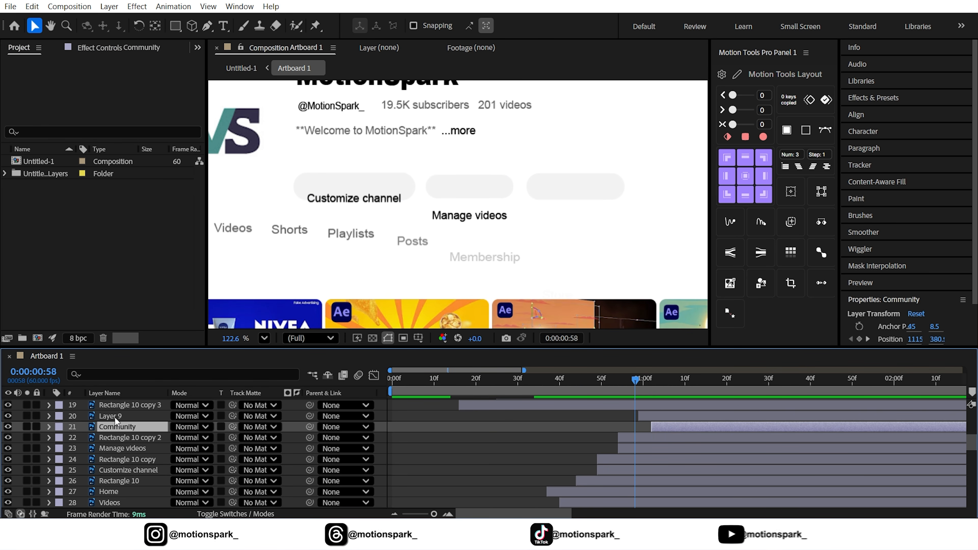
Duplicate the Customize channel background rectangle and set the copy as the label's track matte.
left_click(132, 481)
left_click(31, 7)
left_click(54, 203)
left_click_drag(131, 480, 130, 465)
left_click(133, 481)
left_click(131, 459)
left_click_drag(232, 482, 131, 444)
Duplicate the Manage videos and Community rectangles and use the copies as track mattes for their labels and icon.
left_click(32, 7)
left_click(62, 204)
left_click(131, 460)
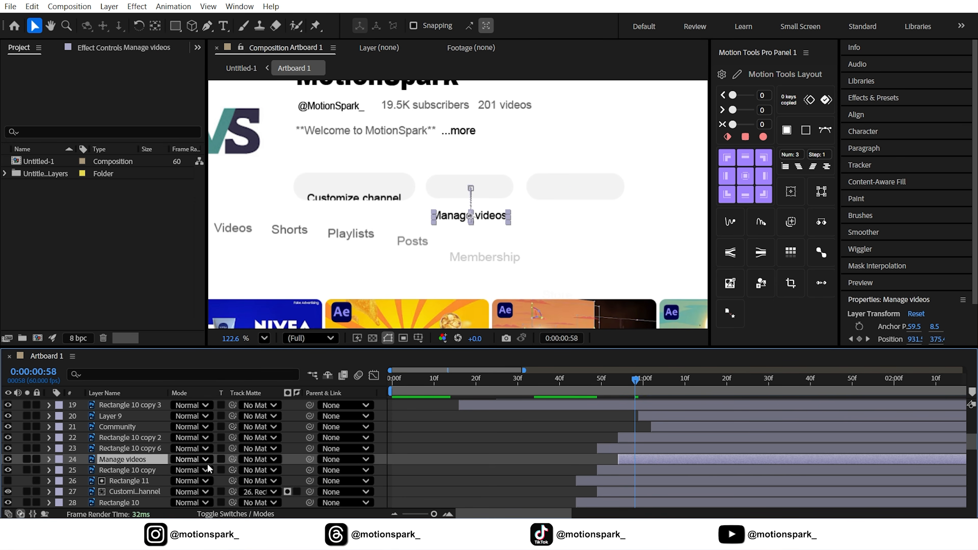
left_click(131, 438)
left_click_drag(233, 460, 125, 411)
left_click(134, 427)
key("ctrl+d")
left_click(123, 427)
left_click_drag(232, 427, 142, 416)
Preview the full composition with the button animations from the start.
scroll(485, 242, "down", 3)
key("space")
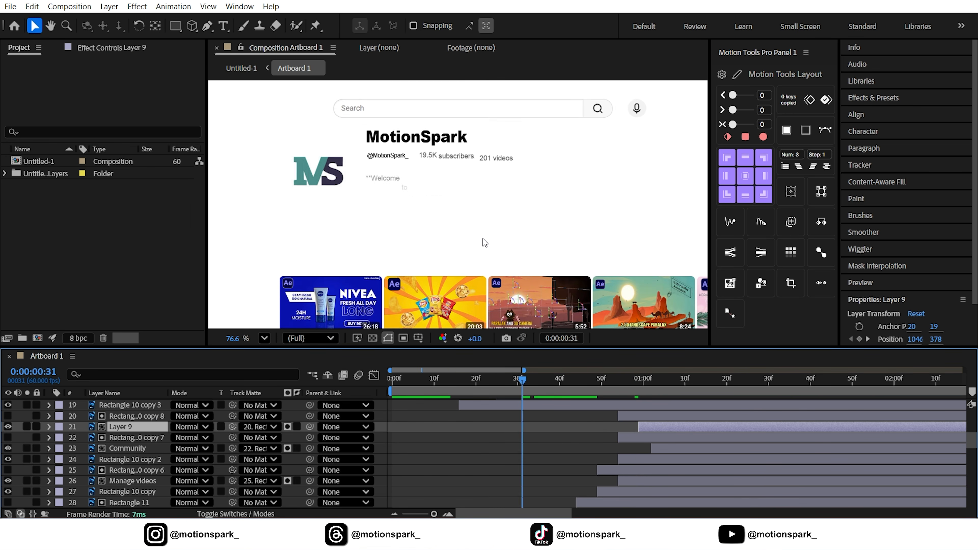
key("shift+slash")
key("space")
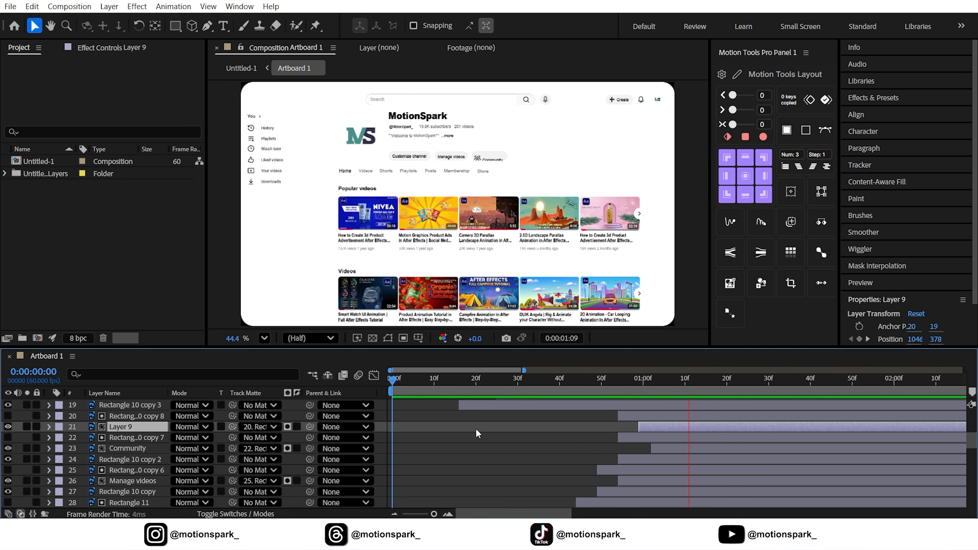
left_click(394, 379)
left_click_drag(434, 514, 396, 513)
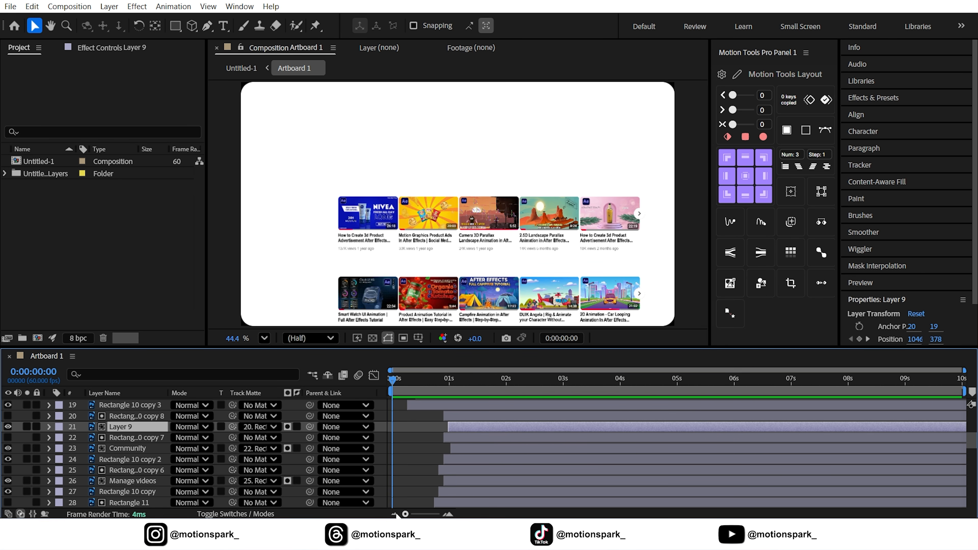
left_click(398, 464)
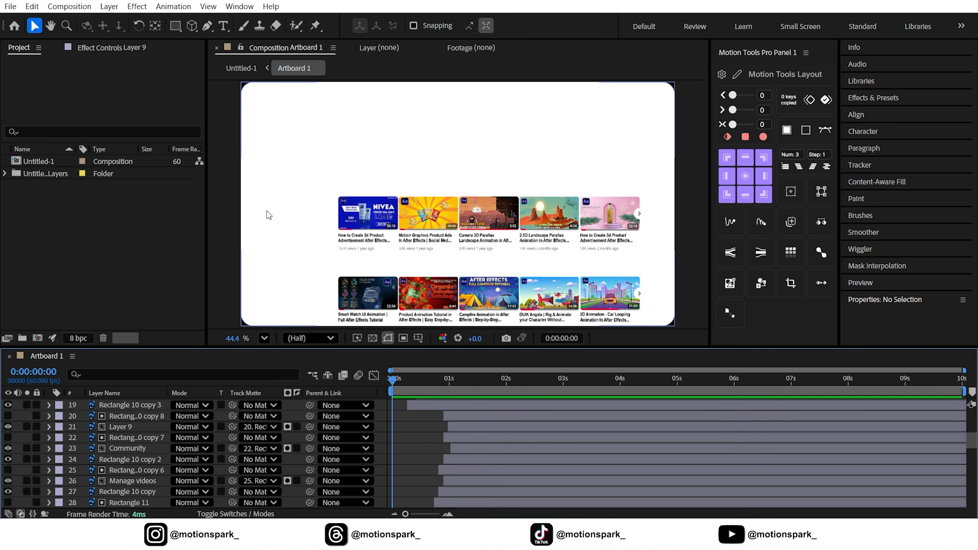
Create a new Null Object layer in the composition.
scroll(144, 419, "up", 6)
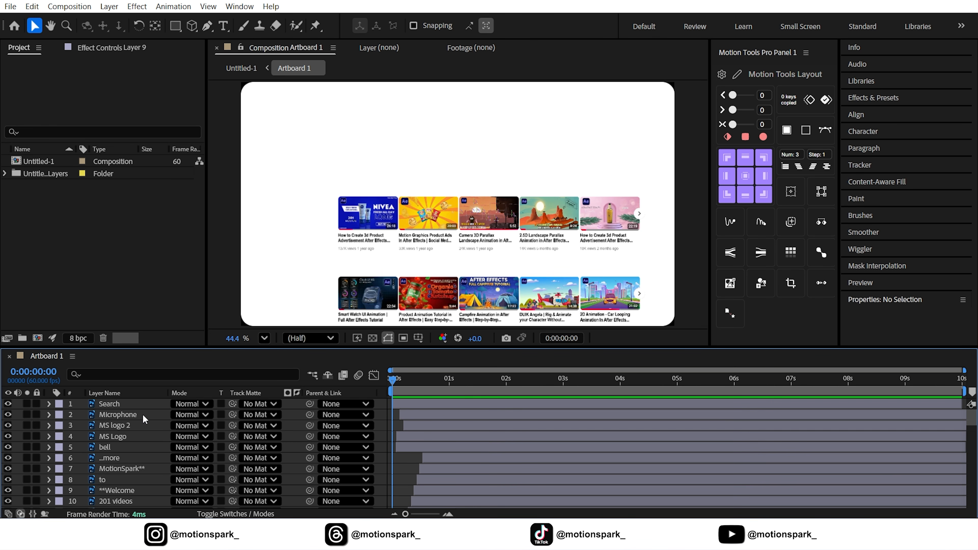
left_click(109, 6)
mouse_move(125, 23)
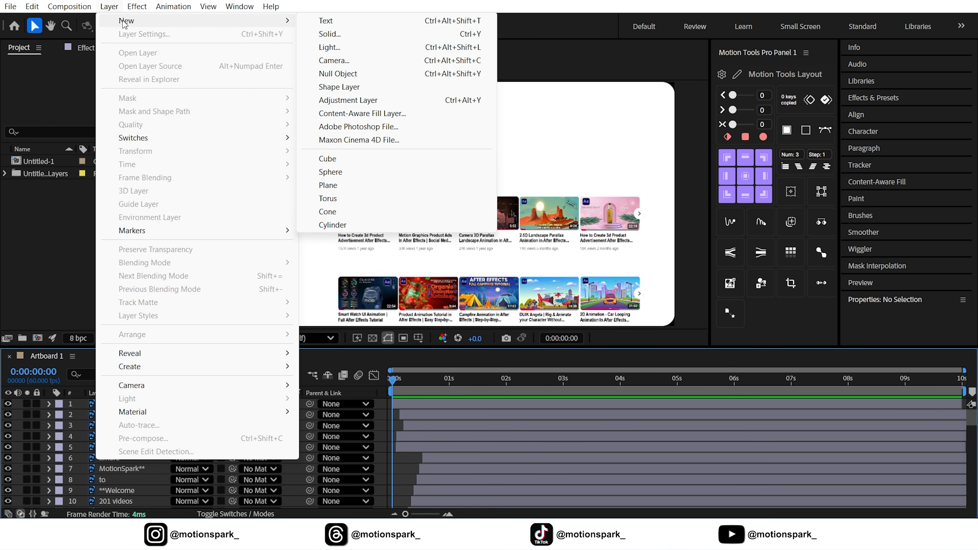
left_click(348, 76)
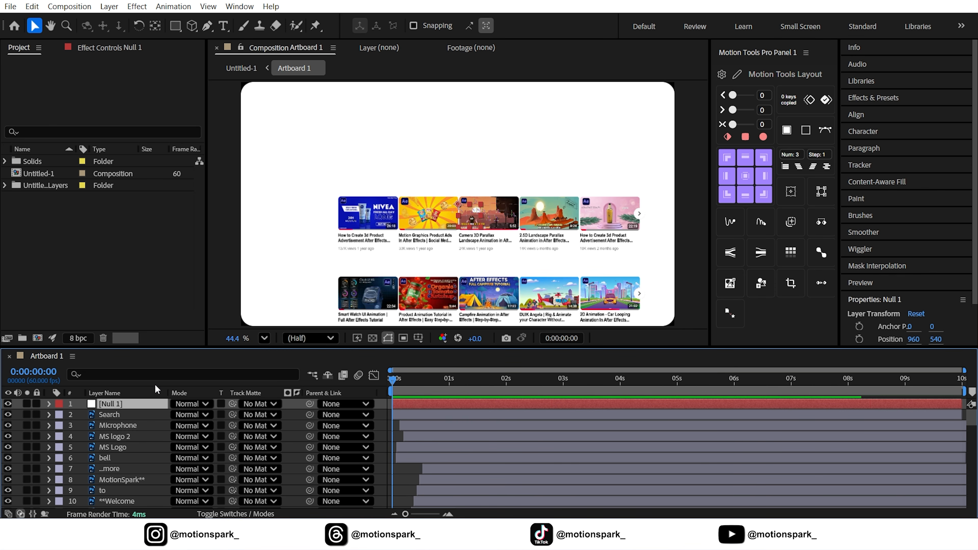
Select all layers and turn them into 3D layers.
key("ctrl+a")
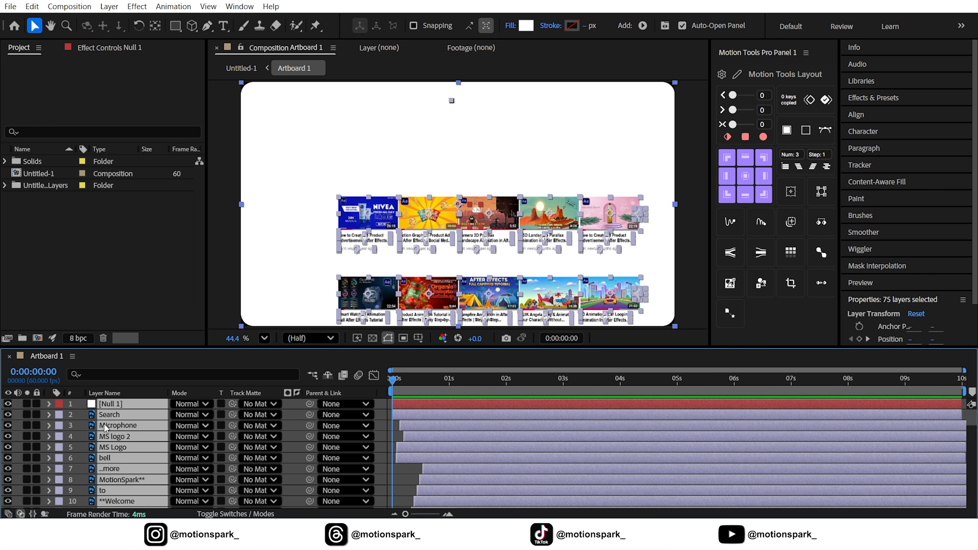
left_click(247, 514)
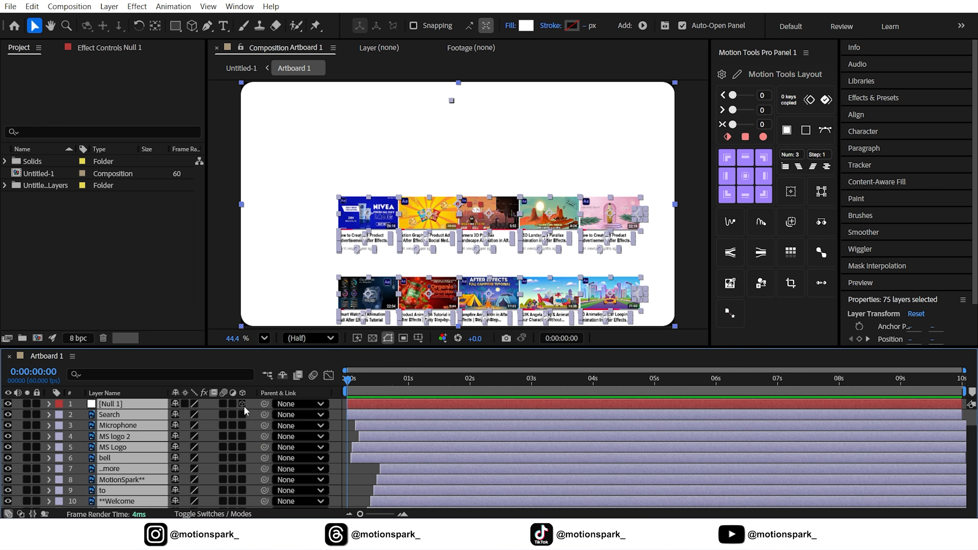
left_click(242, 404)
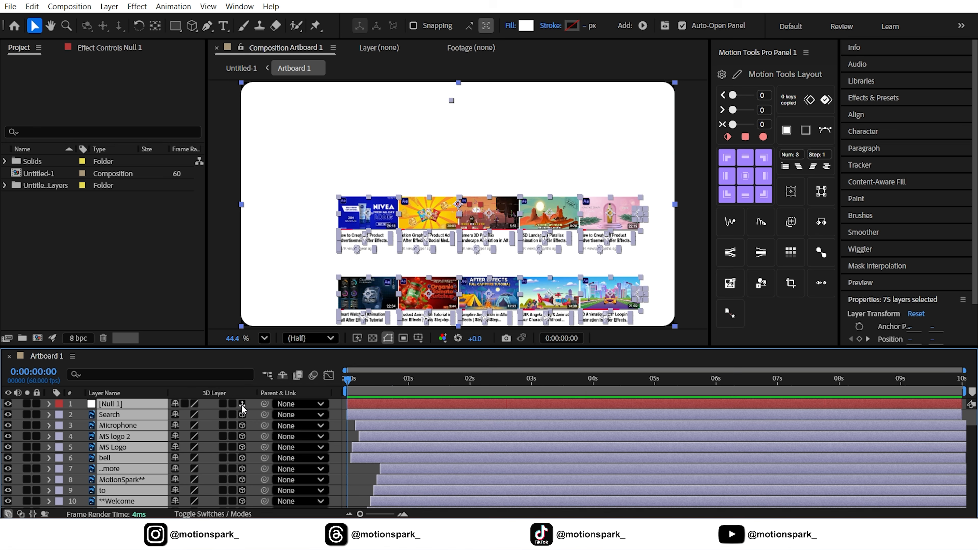
Parent all the other layers to Null 1.
left_click(103, 406, "ctrl")
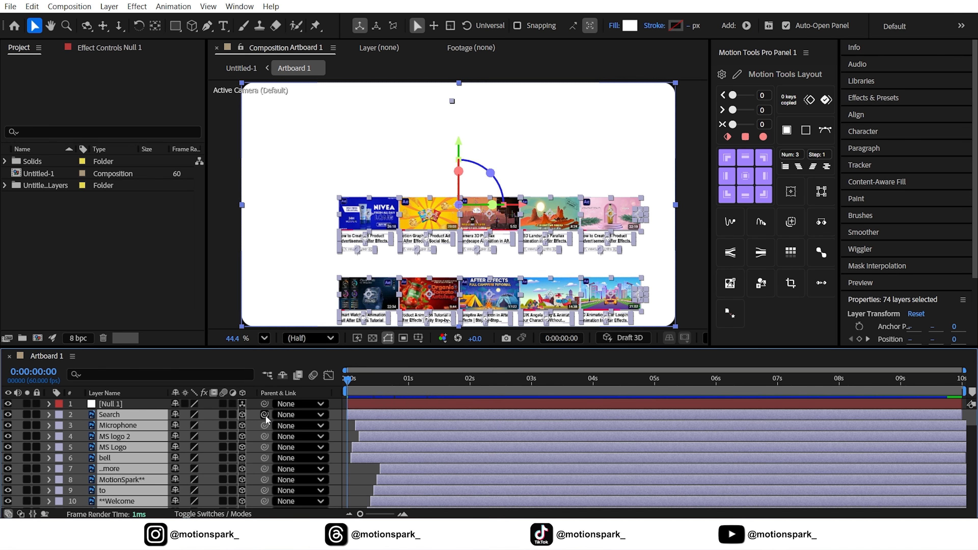
left_click_drag(139, 410, 131, 405)
left_click(130, 405)
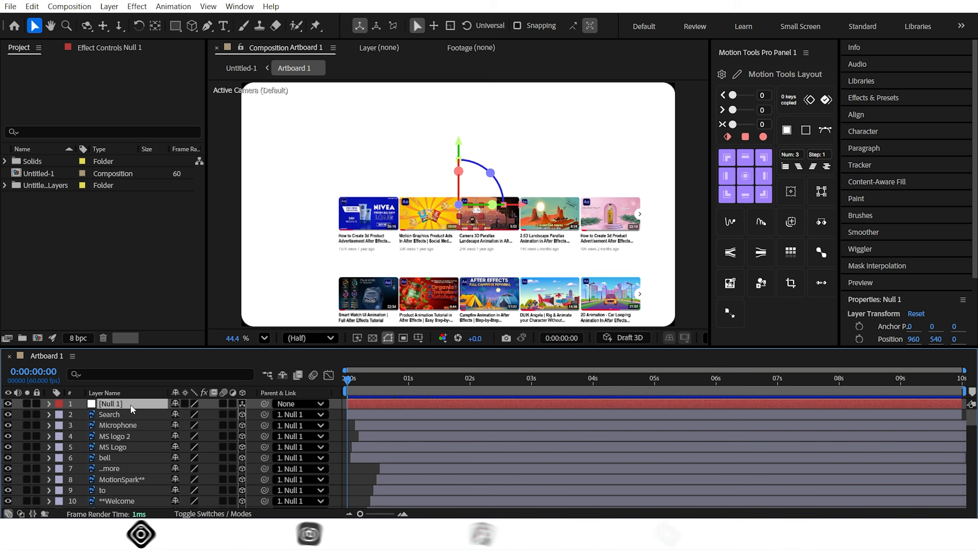
Set Null 1's scale to 55% and add starting keyframes for its position, scale, orientation and rotations.
key("p")
key("shift+s")
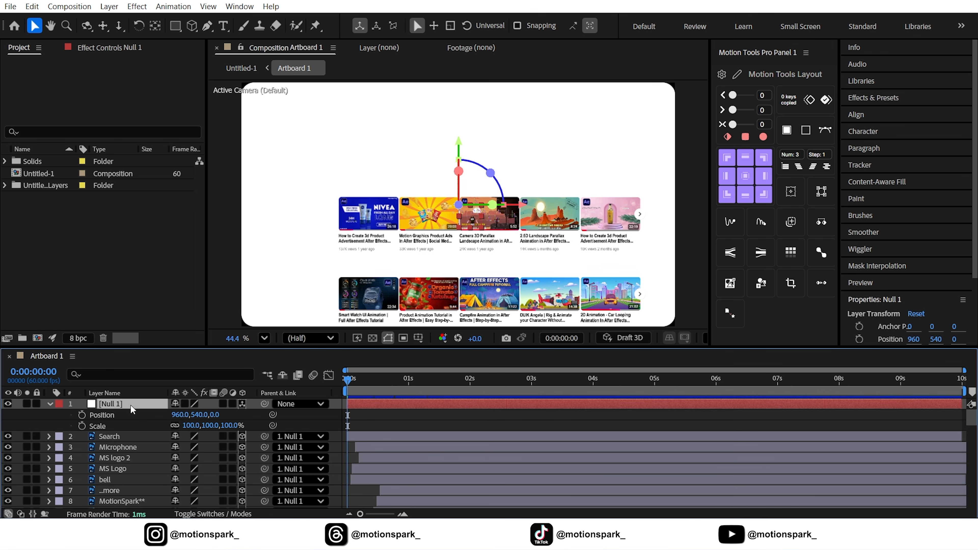
key("shift+r")
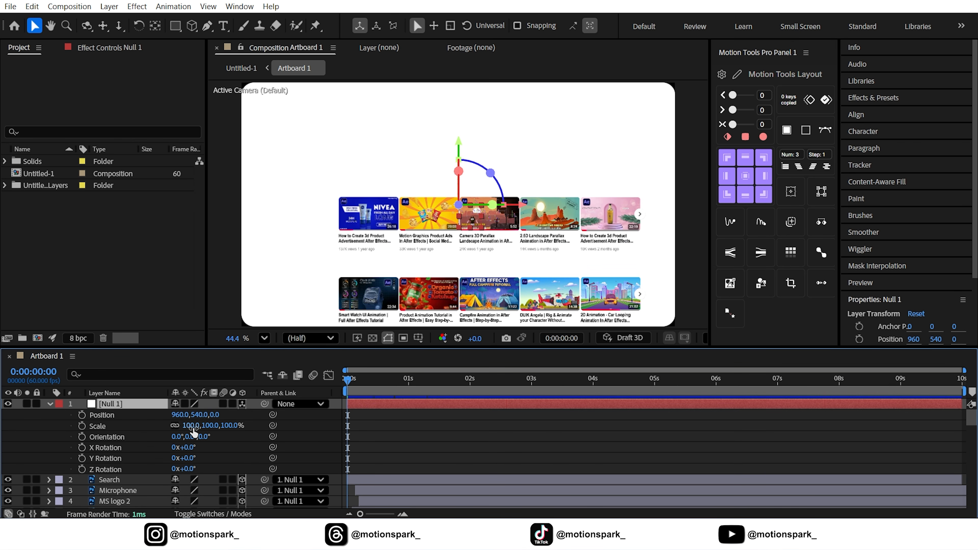
type("55")
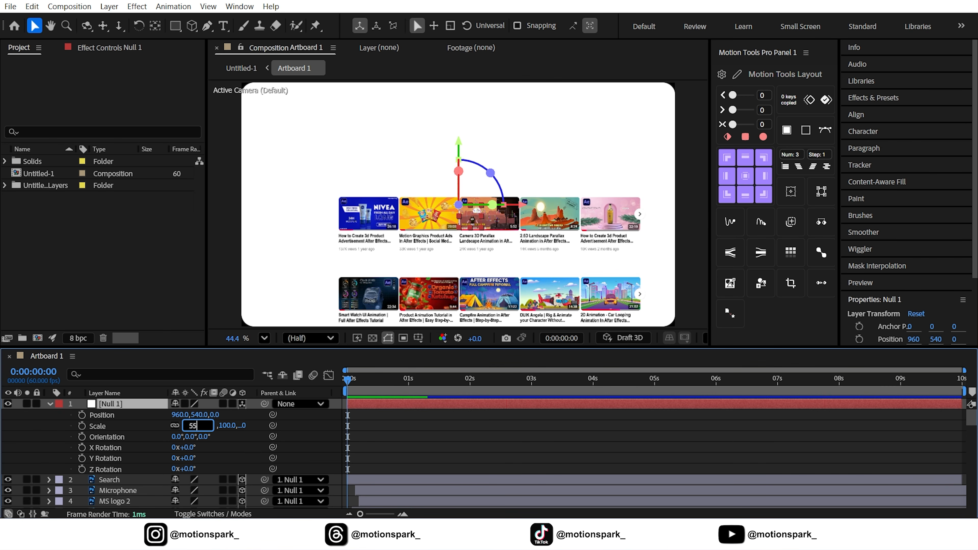
key("Return")
left_click_drag(82, 416, 83, 469)
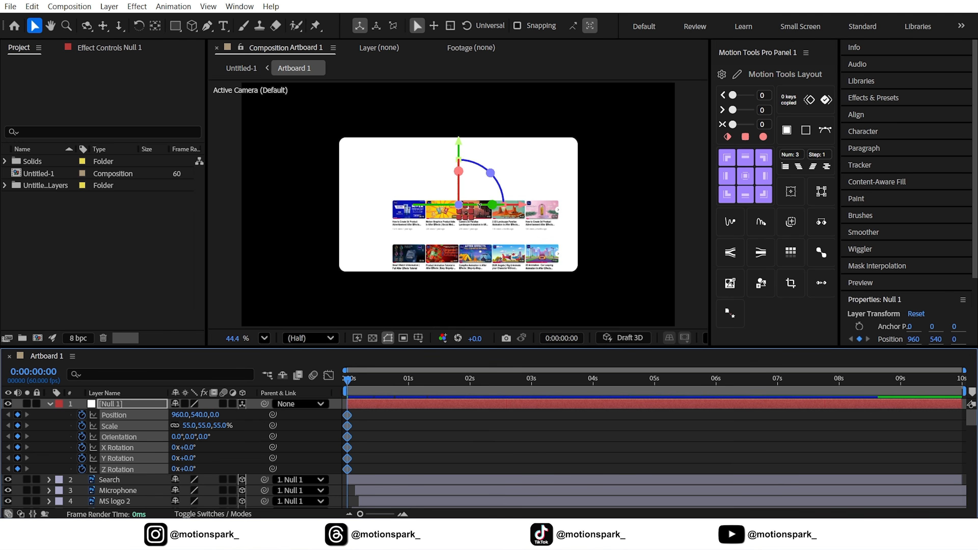
Rotate Null 1 in the viewer to tilt the page at the start.
left_click_drag(493, 205, 476, 204)
left_click_drag(445, 173, 446, 167)
left_click_drag(476, 198, 472, 196)
left_click_drag(446, 165, 447, 165)
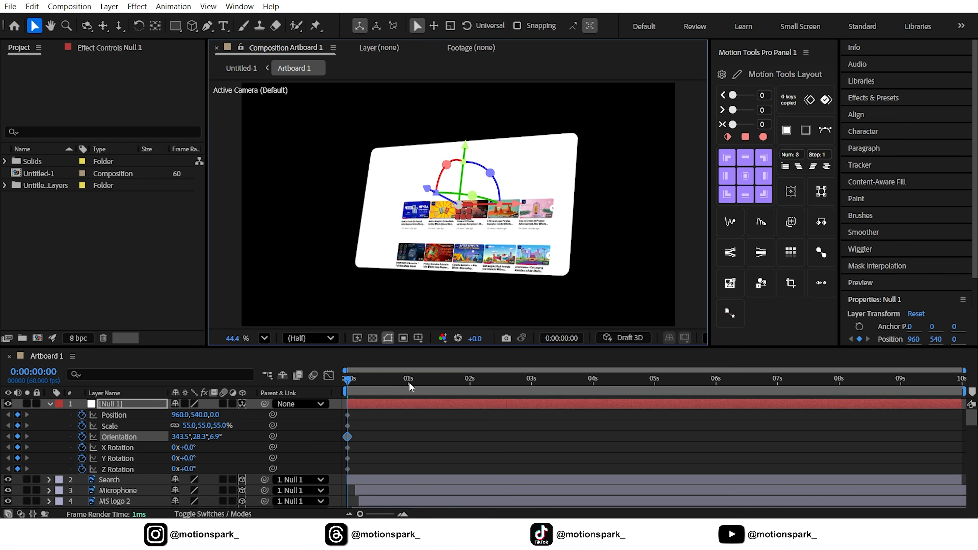
At 2 seconds, set Null 1's scale to 85% and move and reorient it to face the viewer more.
left_click(469, 386)
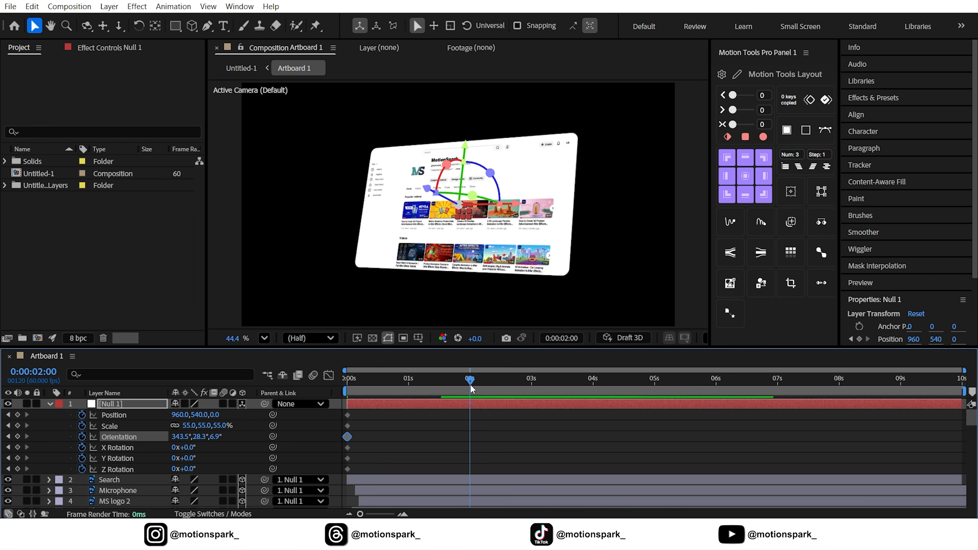
left_click_drag(452, 204, 532, 205)
left_click(188, 425)
key("Return")
left_click_drag(471, 148, 472, 143)
left_click_drag(521, 182, 496, 164)
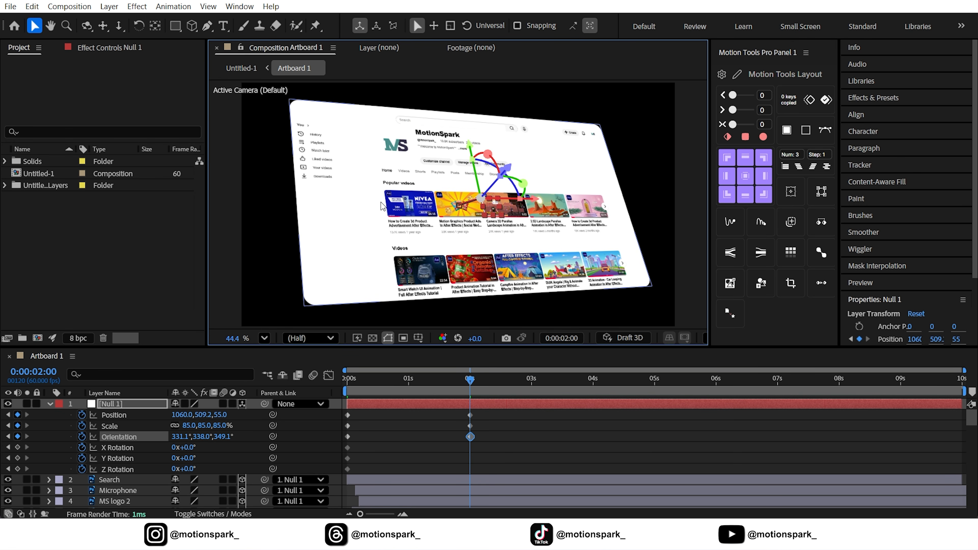
Select Null 1's keyframes and adjust their easing curve in the Graph Editor.
left_click_drag(483, 409, 324, 443)
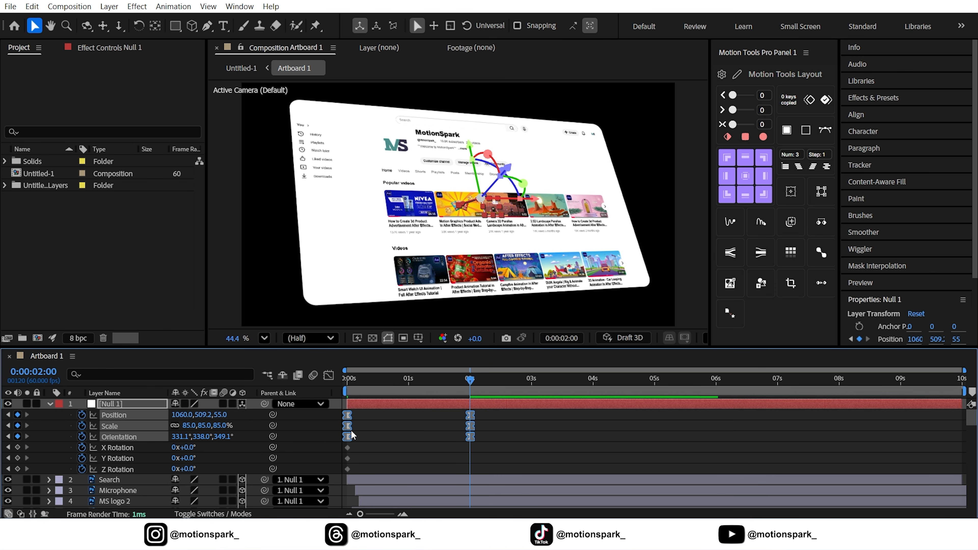
left_click(328, 375)
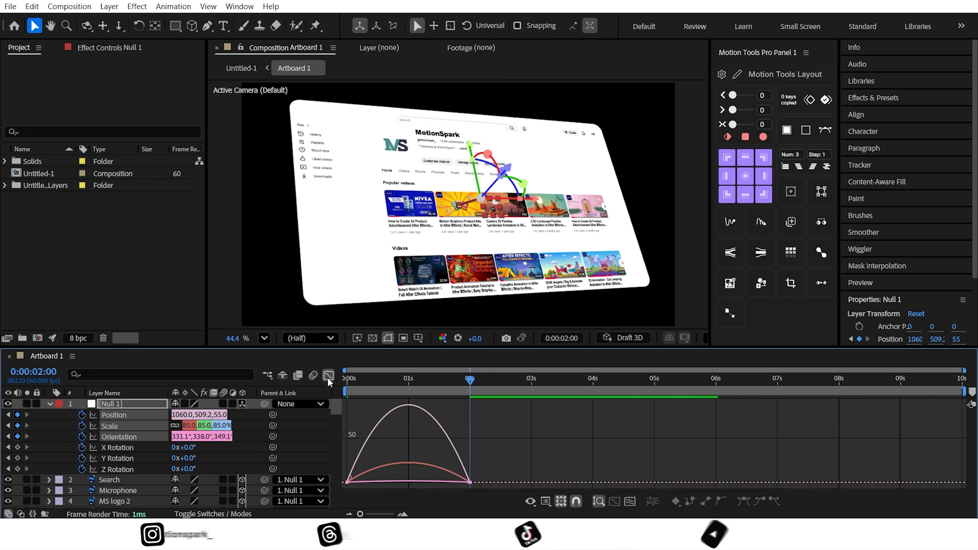
left_click_drag(498, 459, 267, 387)
left_click(334, 377)
left_click(355, 380)
left_click(245, 442)
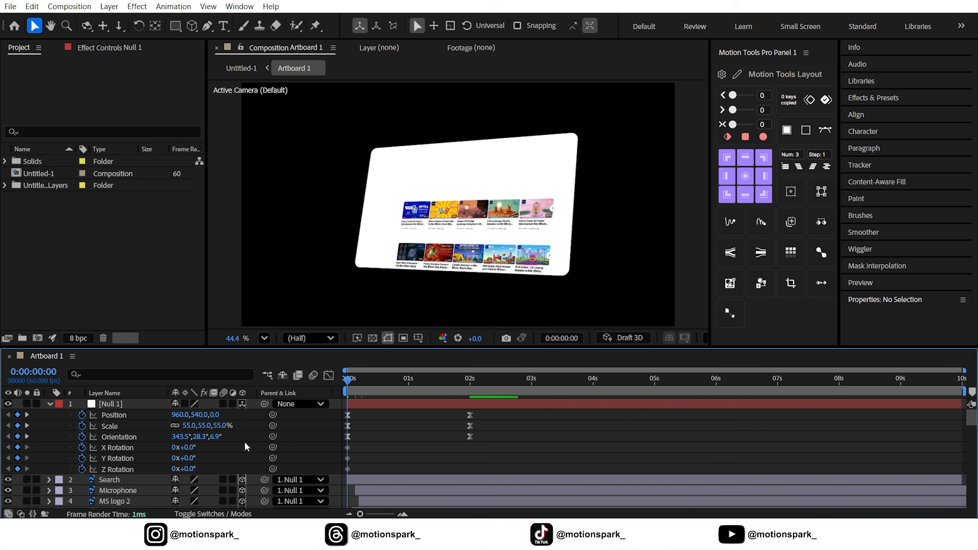
Select all page layers below the null and shift them slightly later in time.
key("space")
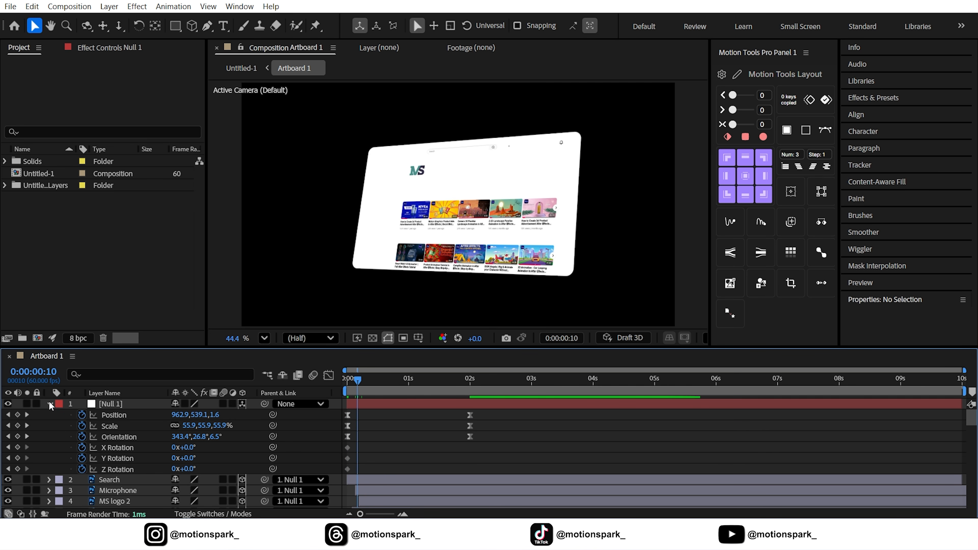
left_click(50, 404)
left_click(110, 416)
scroll(120, 422, "down", 20)
left_click(124, 492, "shift")
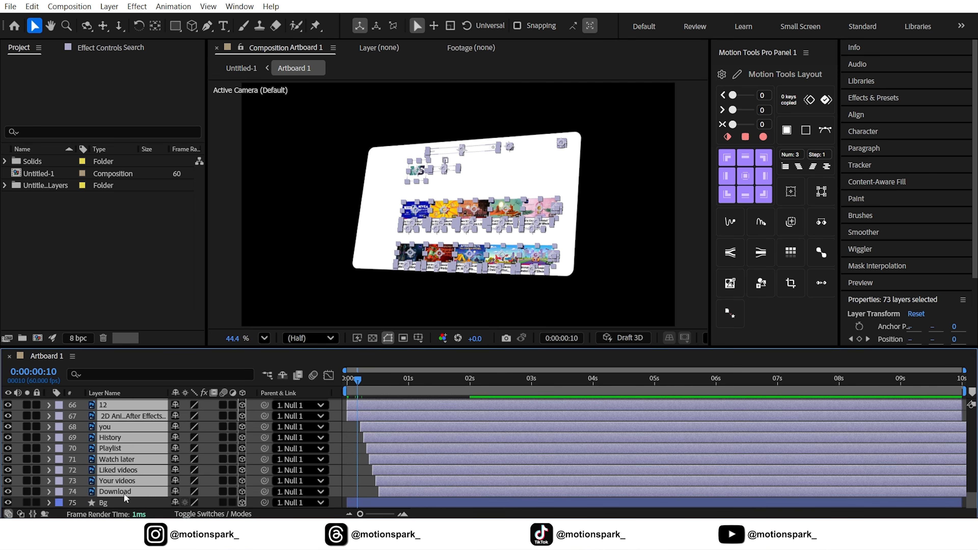
scroll(361, 431, "up", 20)
left_click_drag(363, 418, 373, 418)
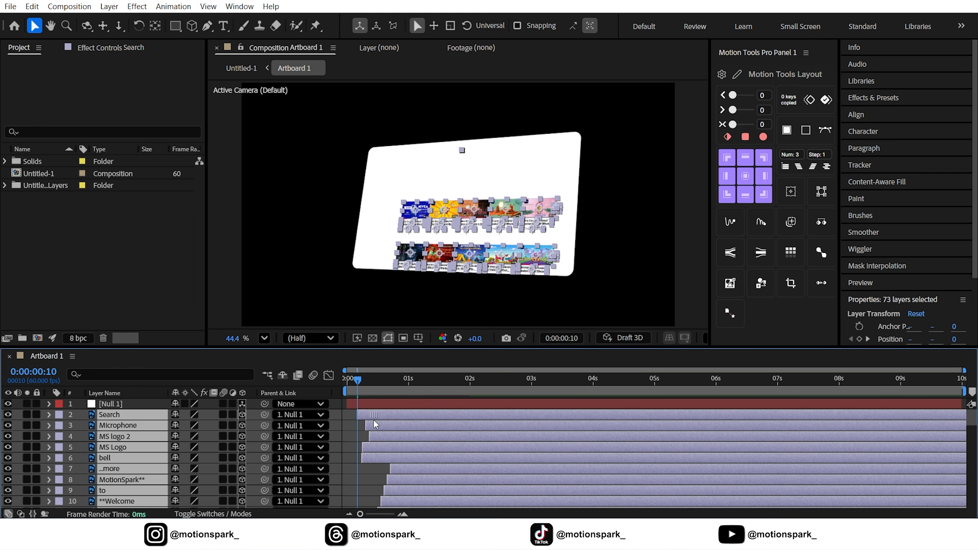
Preview the tilting page animation from the start.
key("Home")
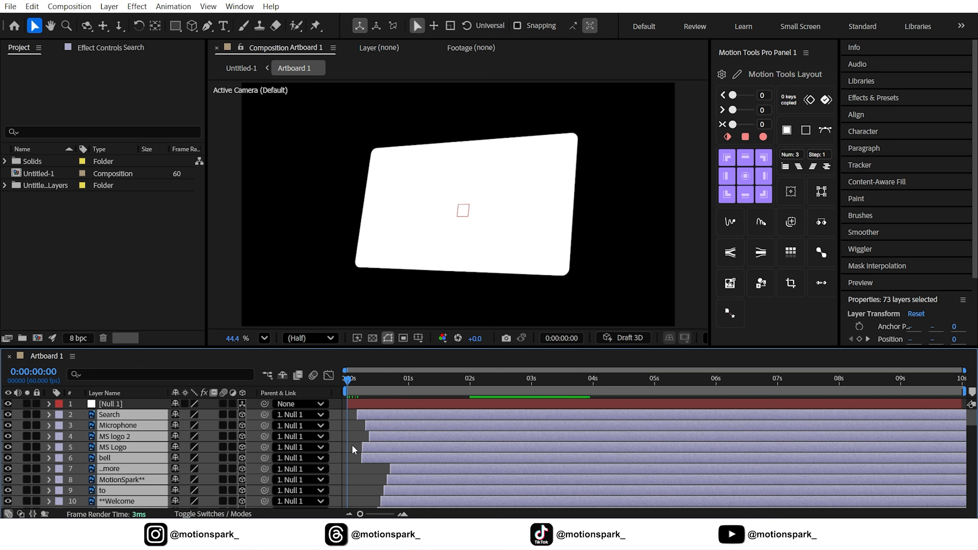
left_click(352, 444)
key("space")
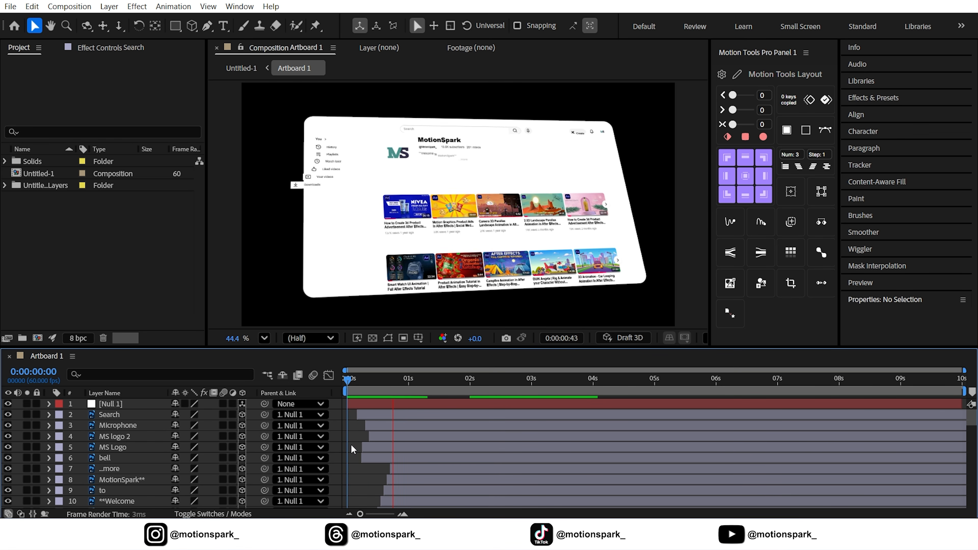
left_click(353, 382)
left_click_drag(353, 382, 384, 382)
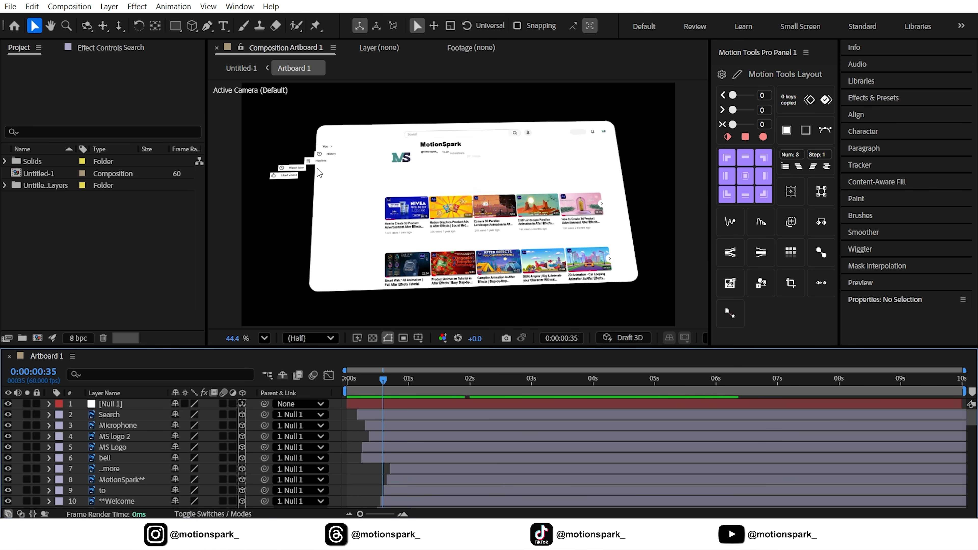
Duplicate the Bg layer and place the copy above the Download layer.
scroll(128, 467, "down", 20)
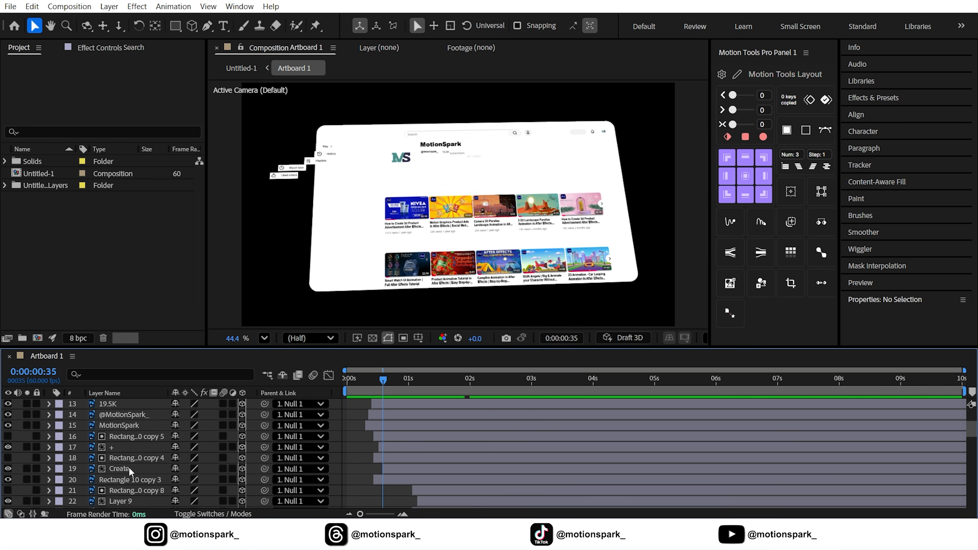
left_click(105, 503)
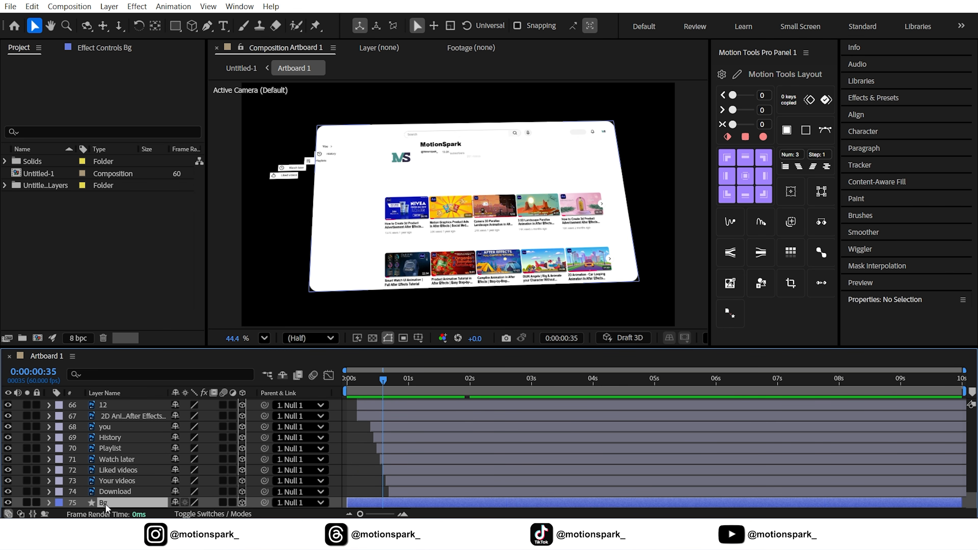
left_click(32, 6)
left_click(51, 206)
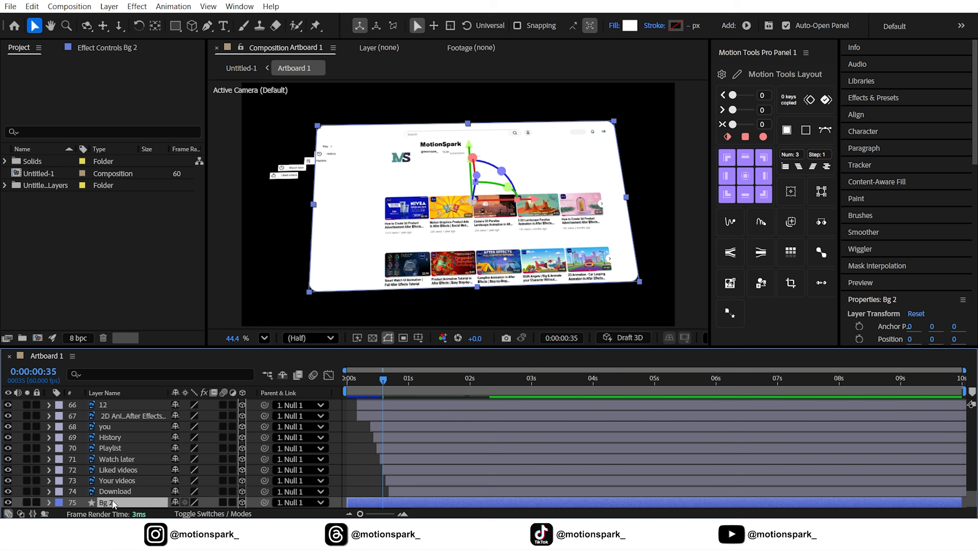
left_click_drag(116, 493, 108, 502)
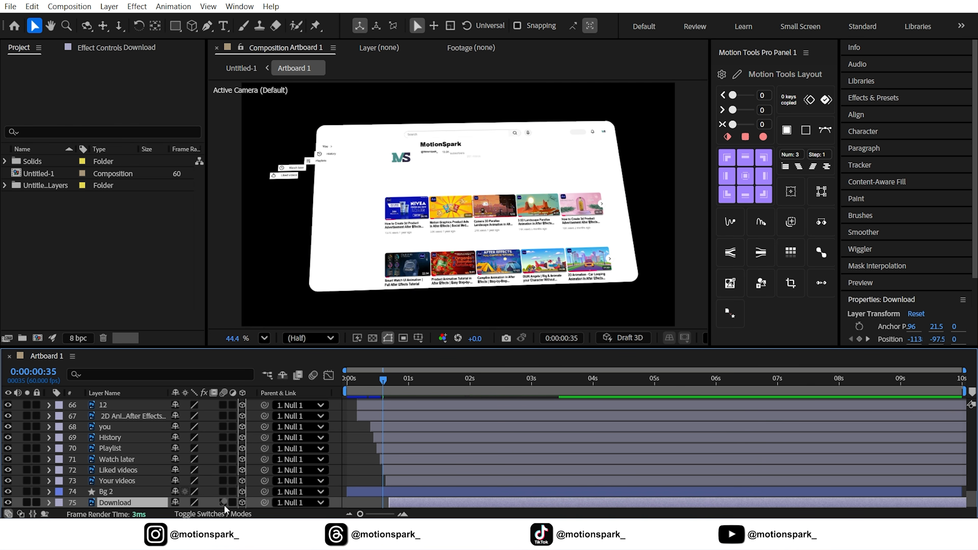
left_click(219, 513)
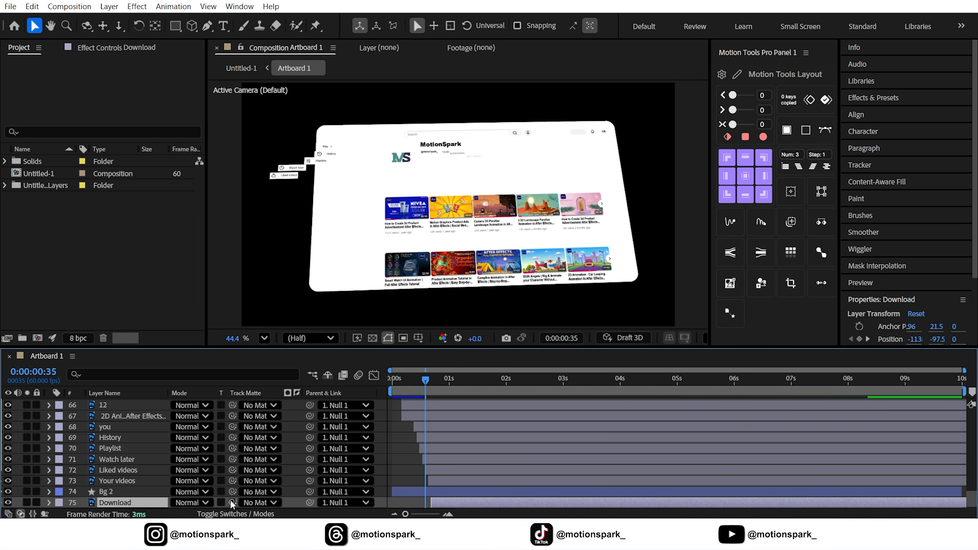
Duplicate the Bg copies and set them as track mattes for the Download, Your videos and Liked videos labels.
scroll(231, 501, "down", 1)
left_click_drag(122, 483, 121, 479)
left_click(118, 482)
key("ctrl+d")
left_click(145, 471)
left_click_drag(232, 481, 118, 461)
key("ctrl+d")
left_click(124, 468)
left_click(118, 459)
key("ctrl+d")
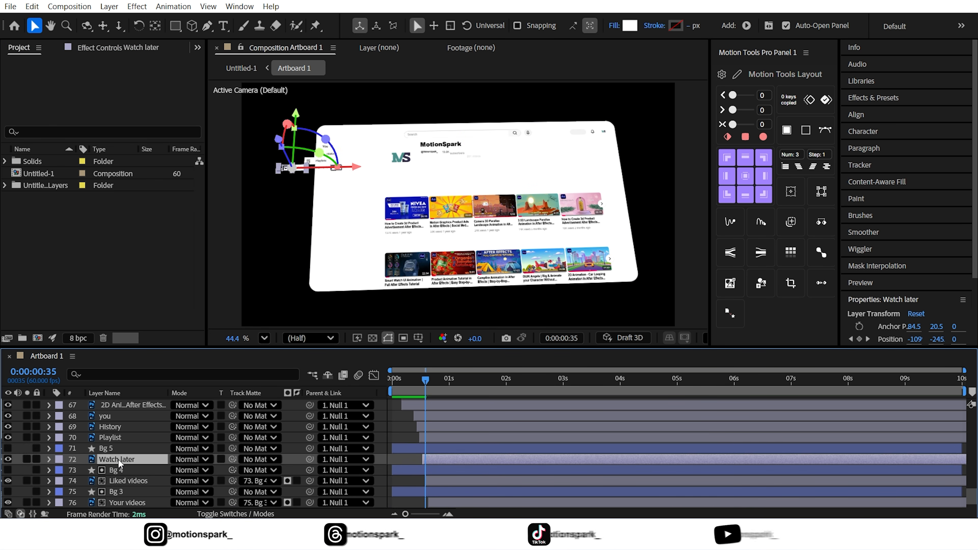
Duplicate more Bg copies and set them as track mattes for Watch later, Playlist, History and you.
left_click(117, 448)
left_click_drag(233, 460, 117, 440)
key("ctrl+d")
left_click(136, 439)
key("ctrl+d")
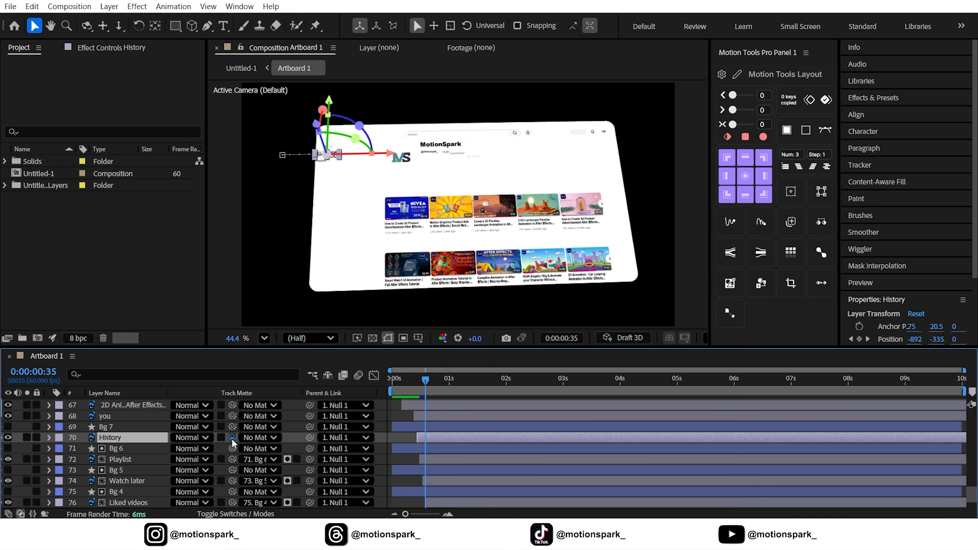
left_click(127, 427)
key("ctrl+d")
left_click_drag(232, 438, 117, 429)
left_click_drag(232, 427, 219, 427)
Preview the sidebar animation with the new mattes.
left_click_drag(421, 390, 404, 390)
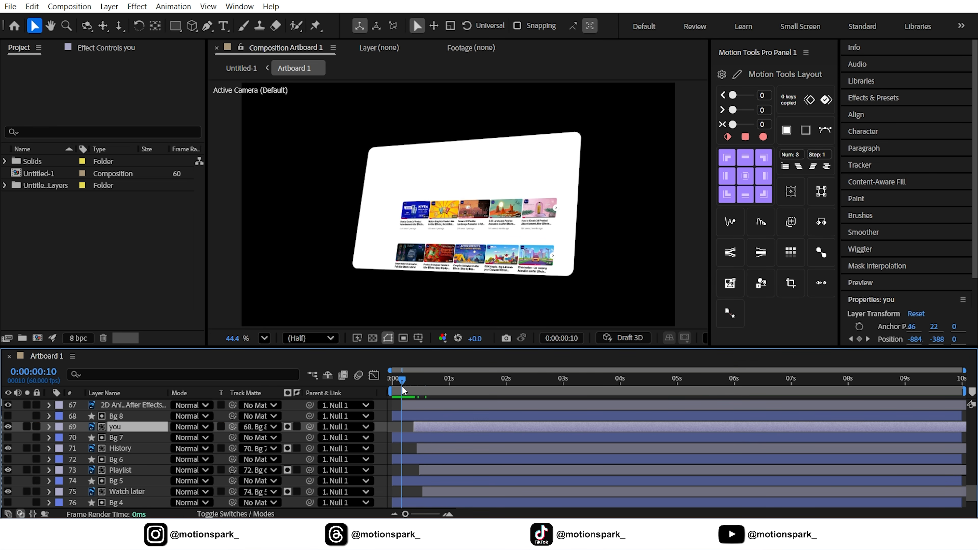
key("space")
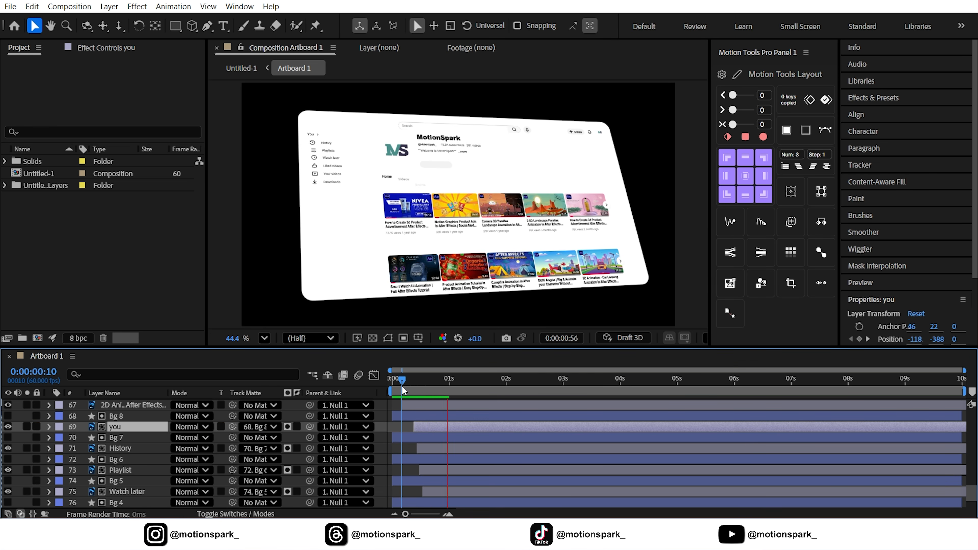
left_click_drag(404, 385, 465, 387)
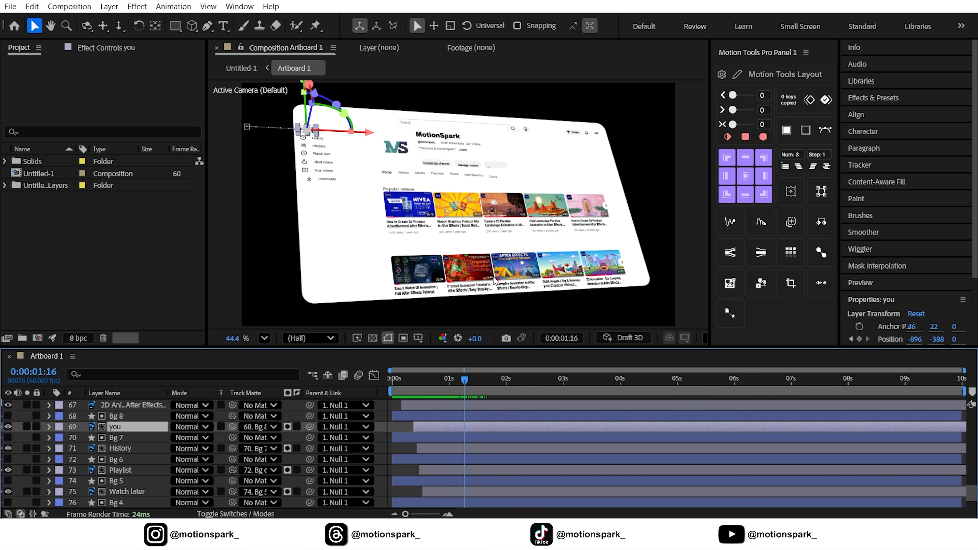
Select the twelve numbered thumbnail layers and trim their start to the current time at 1:16.
left_click(413, 208)
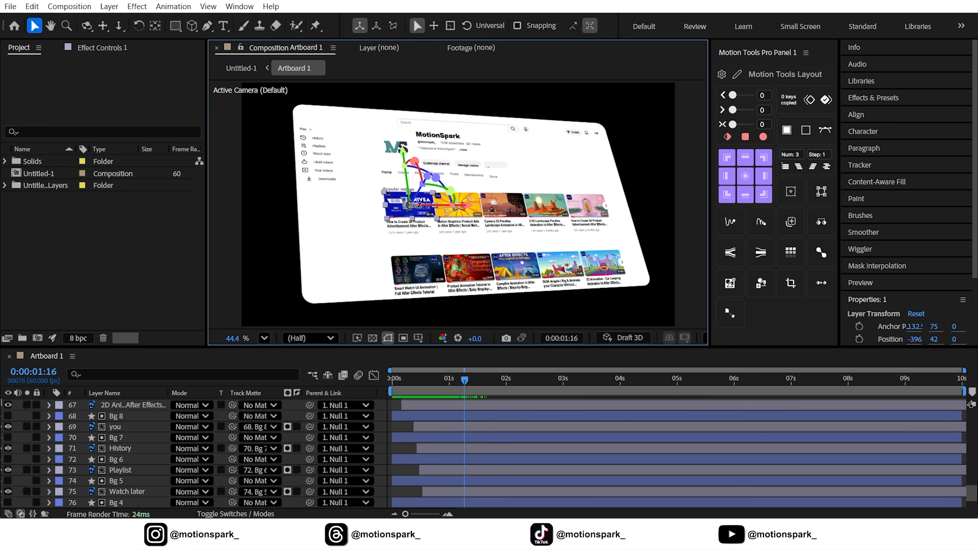
scroll(143, 435, "up", 12)
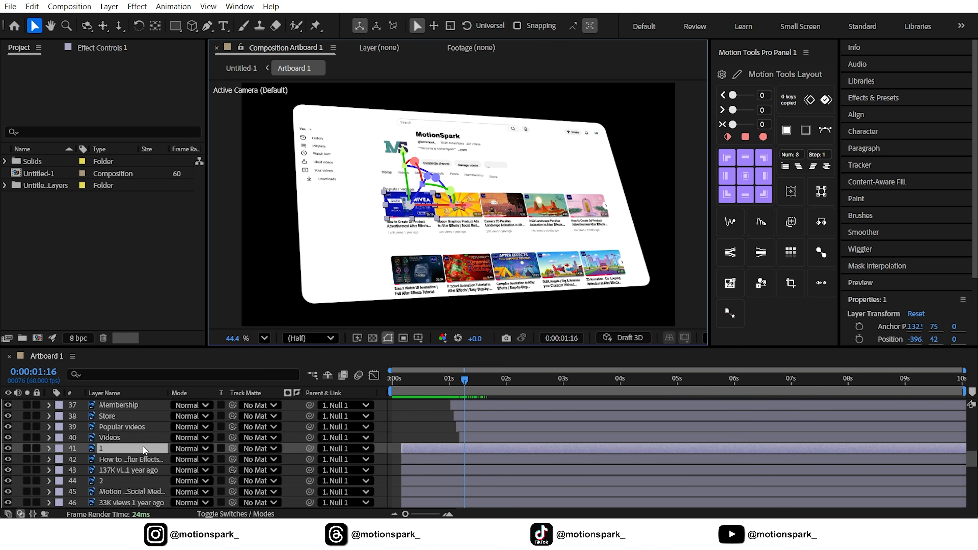
scroll(143, 448, "down", 3)
left_click(108, 445, "ctrl")
left_click(126, 479, "ctrl")
scroll(126, 478, "down", 1)
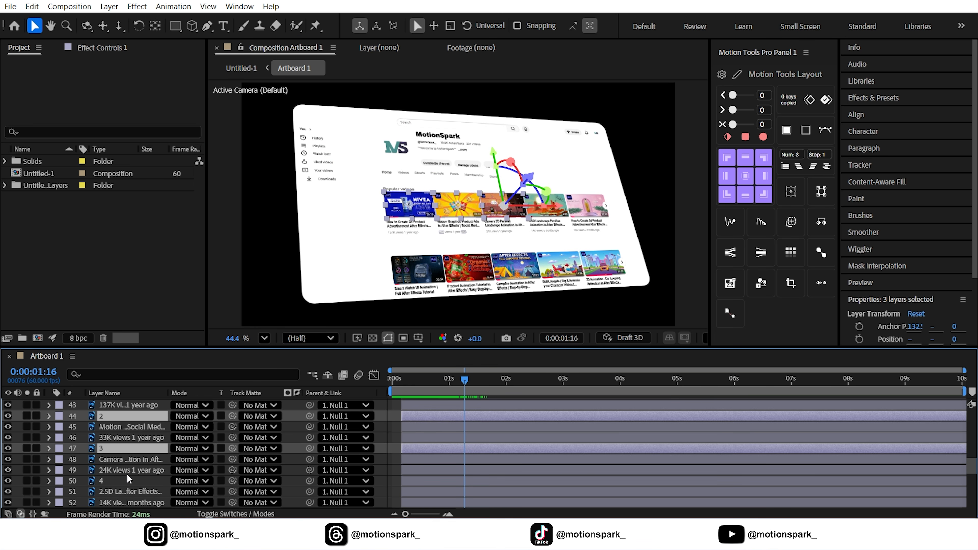
left_click(126, 478, "ctrl")
scroll(124, 475, "down", 2)
left_click(116, 450, "ctrl")
left_click(113, 460, "ctrl")
scroll(113, 458, "down", 2)
scroll(117, 464, "down", 3)
left_click(112, 461, "ctrl")
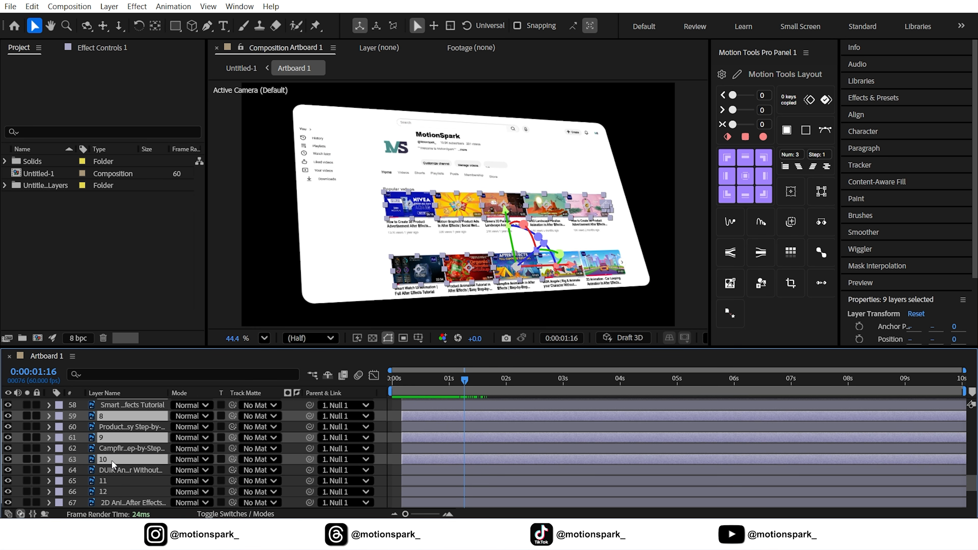
left_click(117, 482, "ctrl")
left_click(117, 488, "ctrl")
scroll(400, 437, "up", 3)
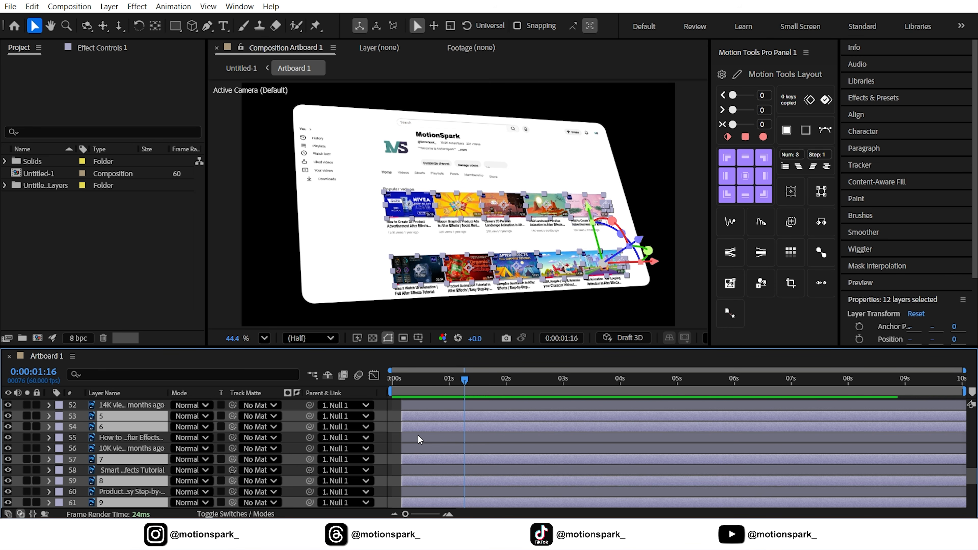
left_click_drag(421, 415, 427, 415)
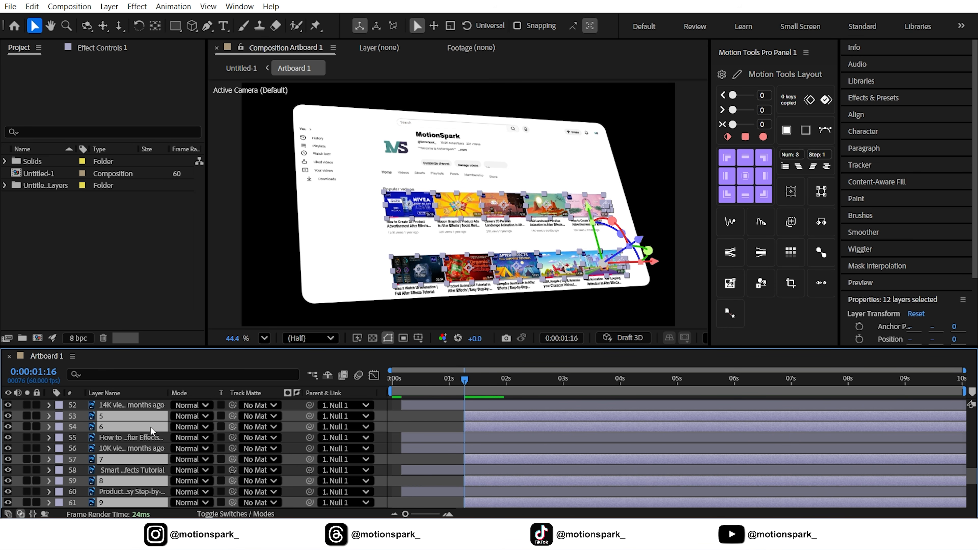
Add Position keyframes to the thumbnail layers and push their first keyframe back to a Z position of -1912.
key("p")
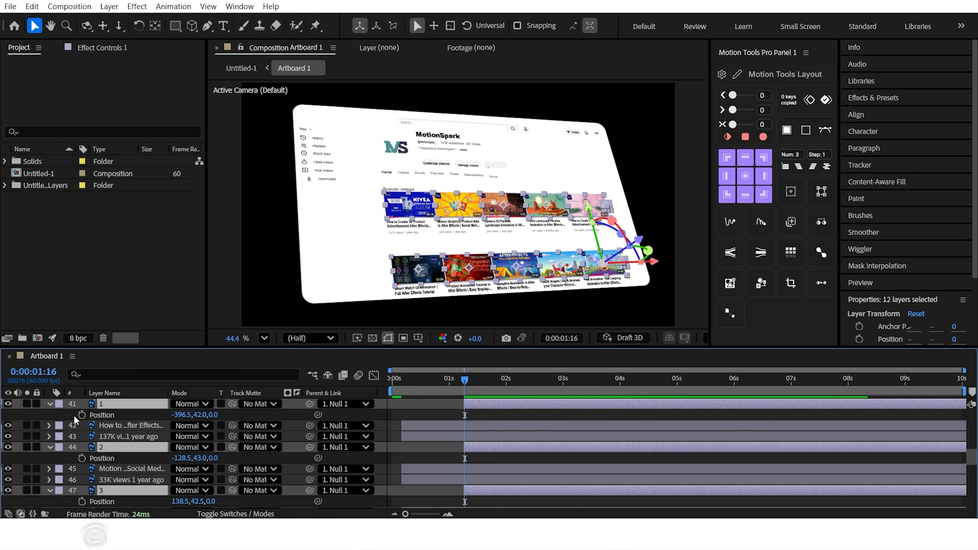
left_click(82, 415)
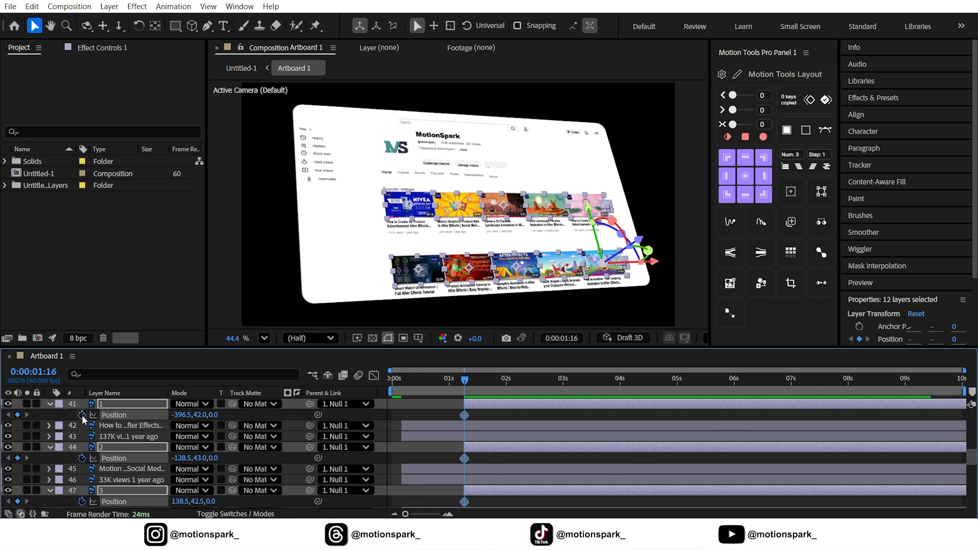
key("space")
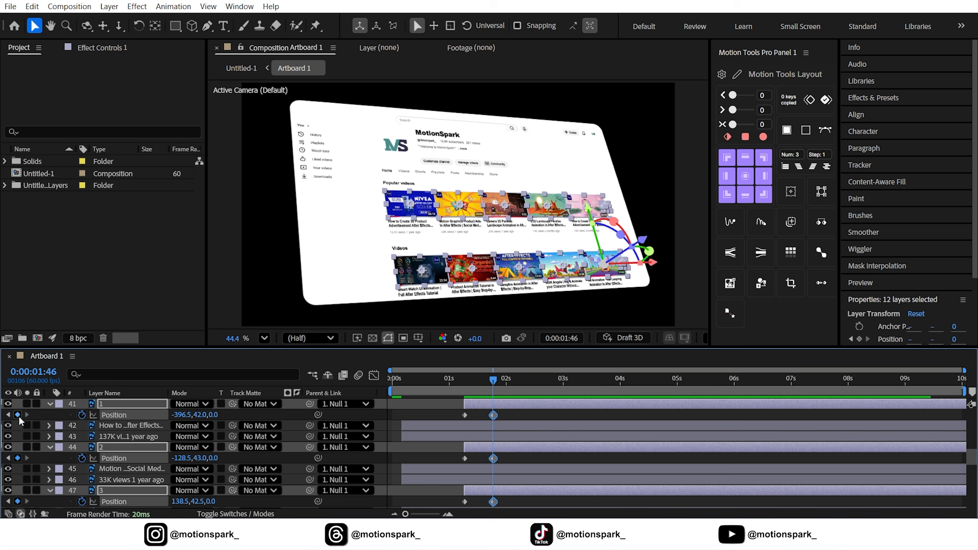
left_click(8, 415)
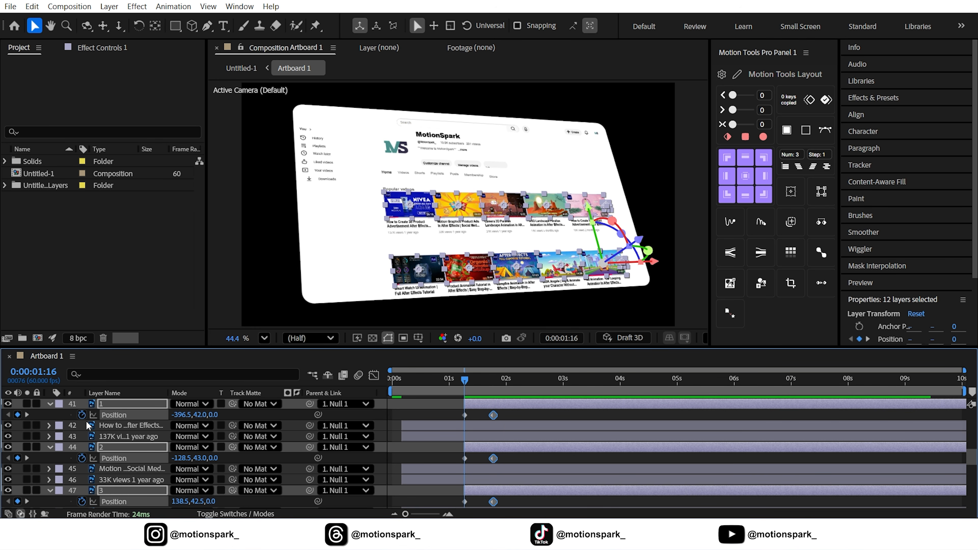
left_click_drag(215, 419, 86, 432)
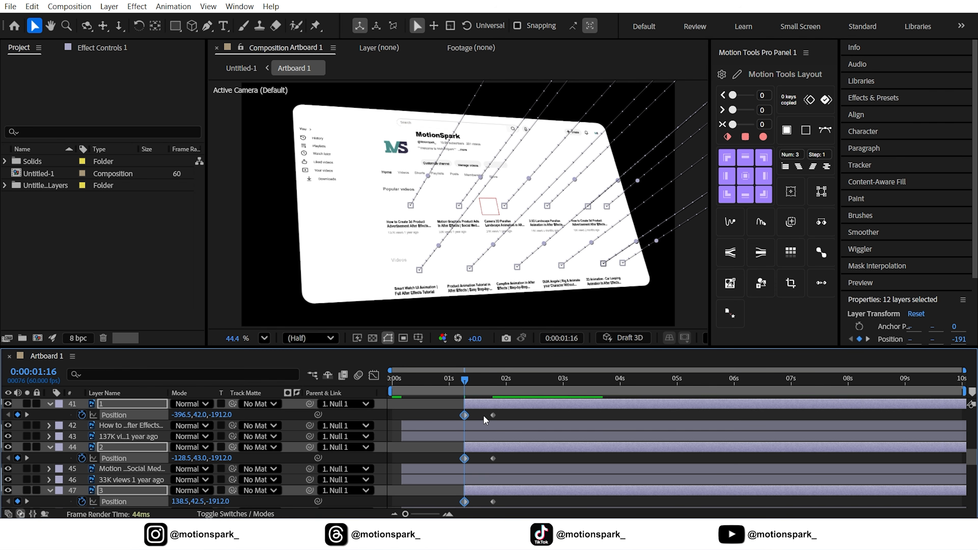
Select the thumbnails' Position keyframes and shape their speed curve in the Graph Editor into a strong ease.
key("grave")
scroll(482, 415, "up", 5)
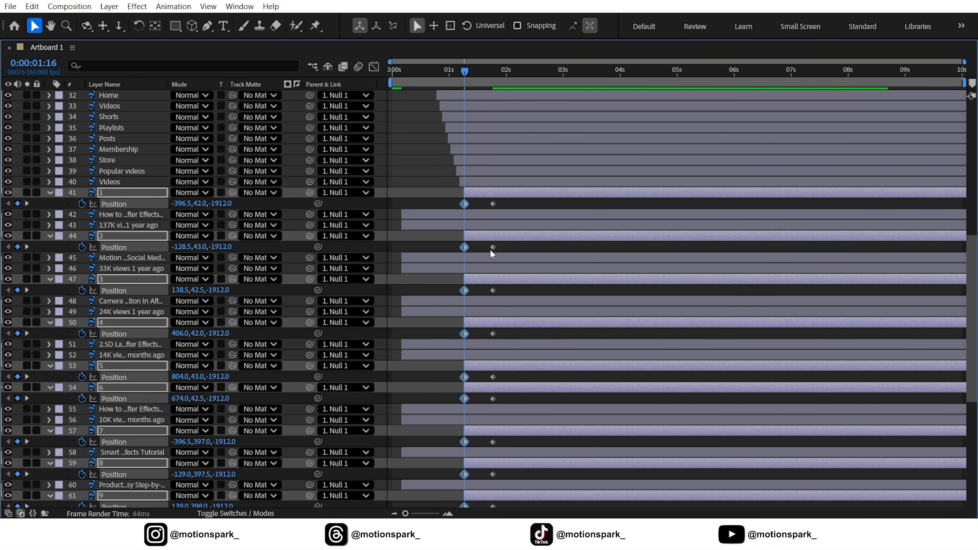
left_click_drag(508, 208, 435, 478)
scroll(435, 478, "up", 5)
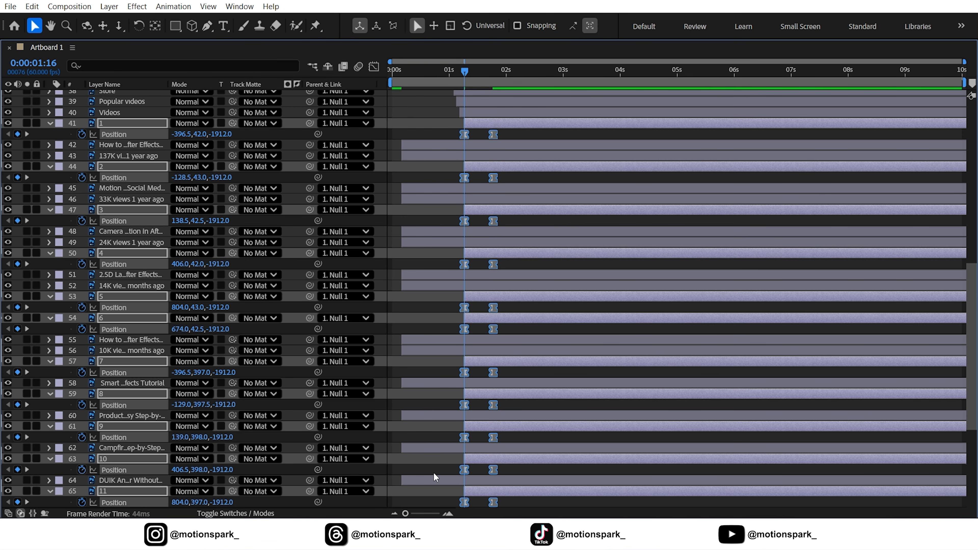
left_click(373, 67)
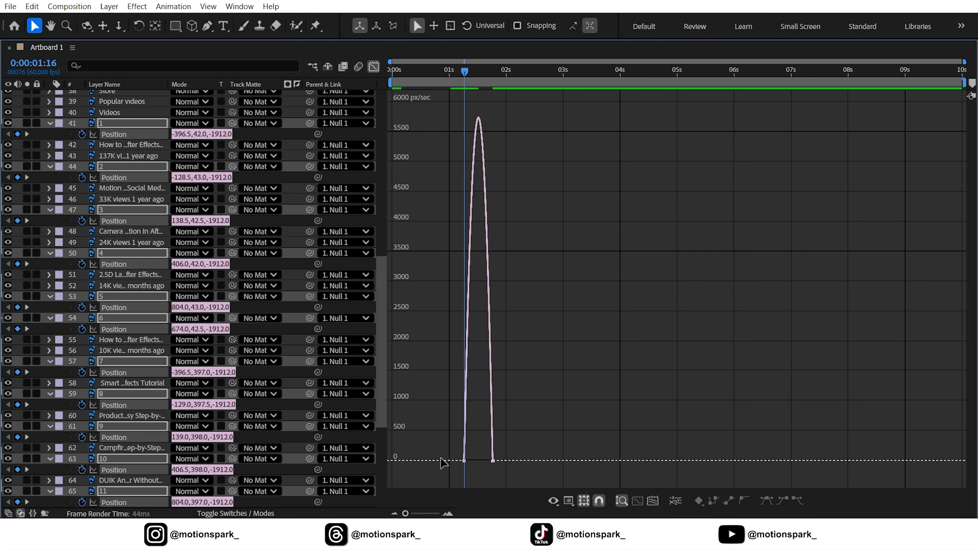
left_click(424, 514)
left_click_drag(593, 479, 581, 456)
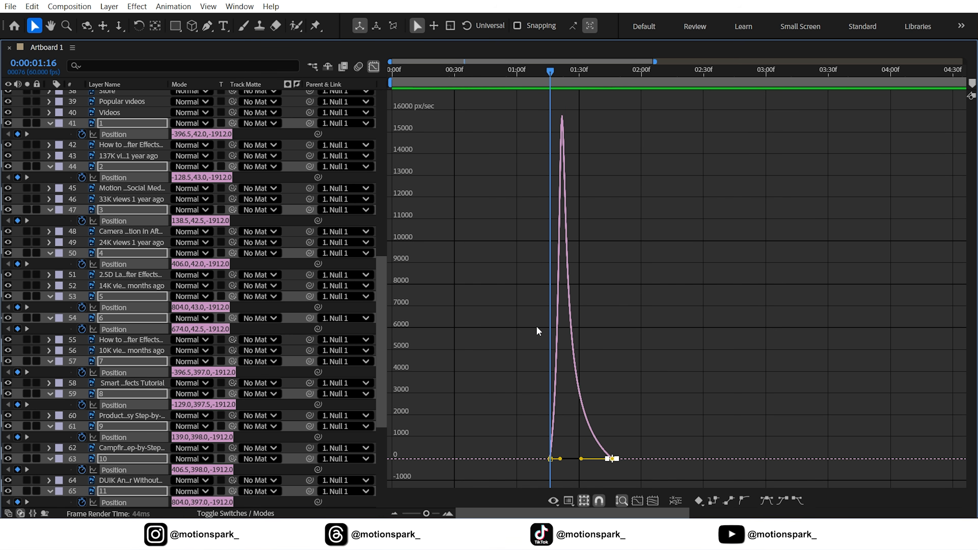
left_click(374, 67)
left_click_drag(426, 514, 405, 513)
key("grave")
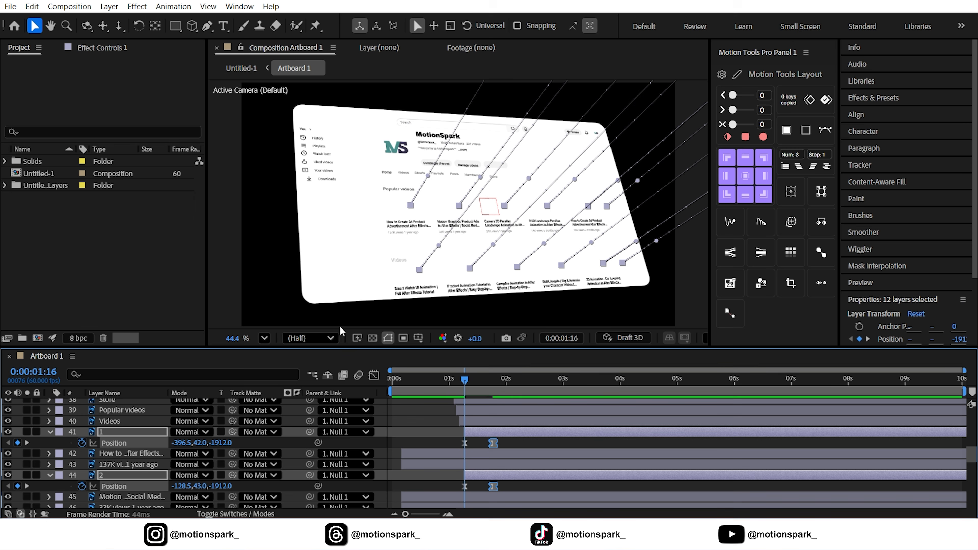
Stagger the selected thumbnail layers with the Motion Tools sequence offset and preview the fly-in.
scroll(120, 445, "up", 2)
scroll(121, 445, "up", 3)
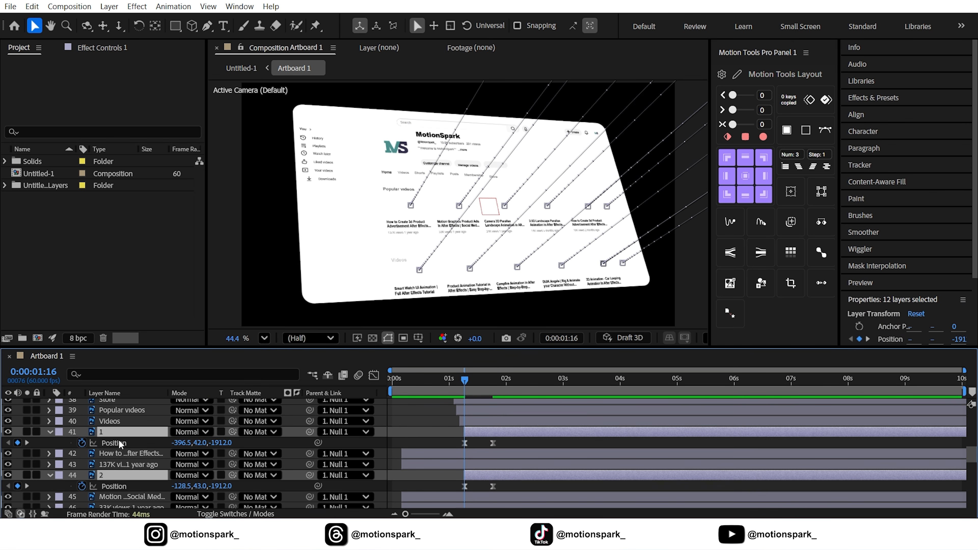
left_click(50, 432)
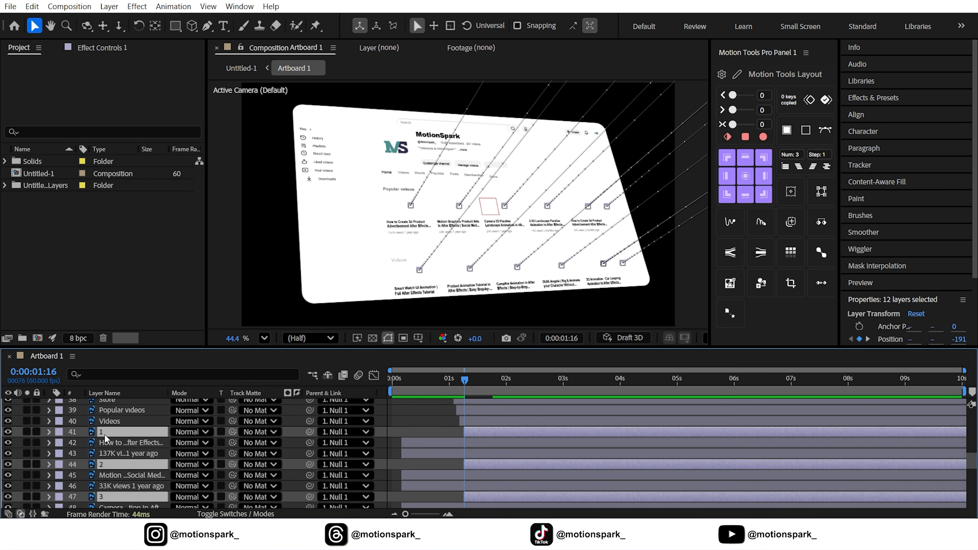
left_click(800, 168)
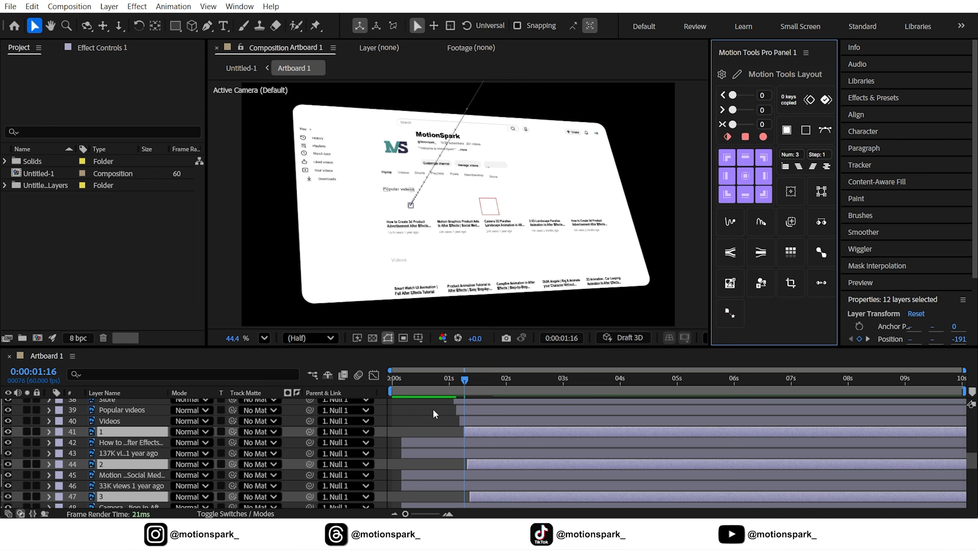
key("space")
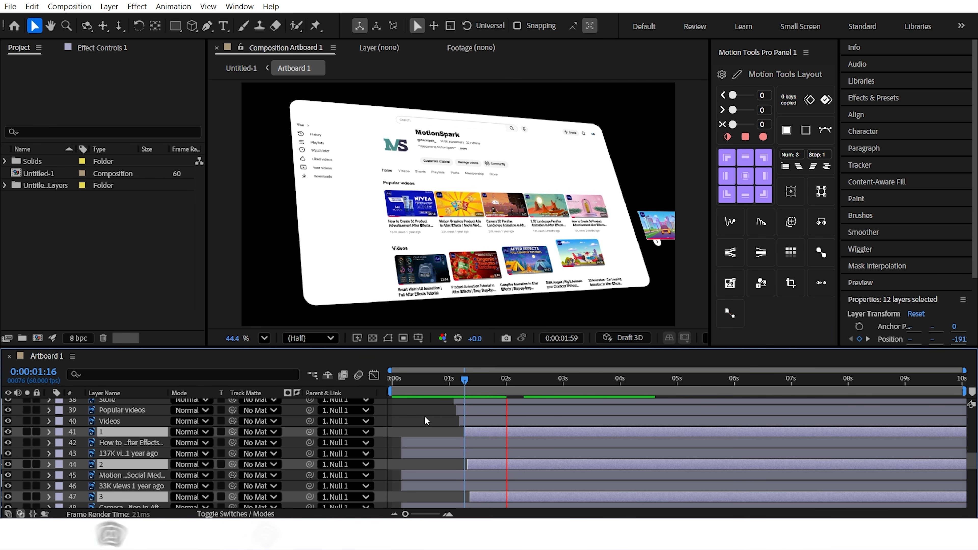
key("space")
Realign the start times of the later thumbnail layers so each begins three frames after the previous one.
left_click_drag(469, 381, 511, 387)
left_click(439, 411)
scroll(647, 176, "up", 5)
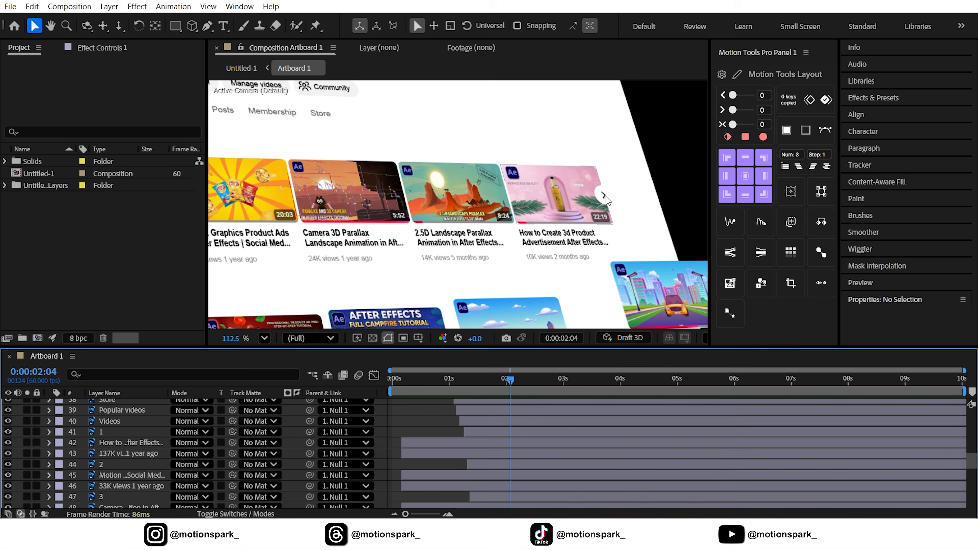
left_click(605, 197)
scroll(235, 438, "down", 4)
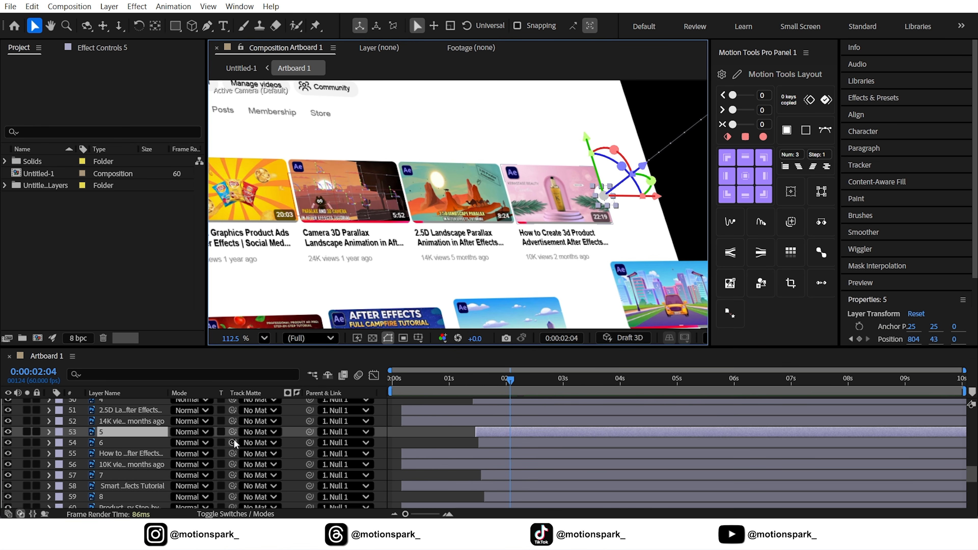
key("equal")
key("equal")
key("i")
left_click(579, 442)
key("bracketleft")
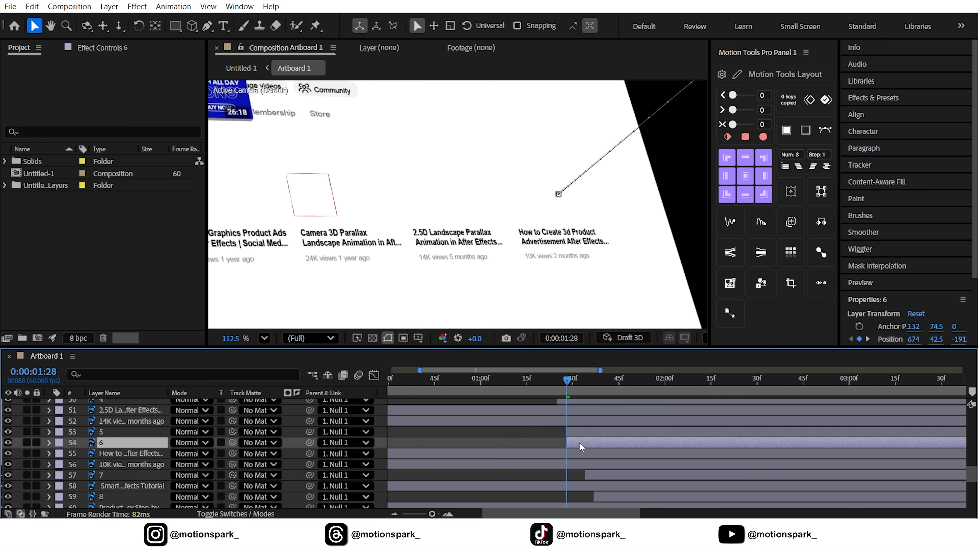
key("Page_Down")
key("Page_Down")
key("Page_Down")
left_click(590, 436)
key("bracketleft")
key("comma")
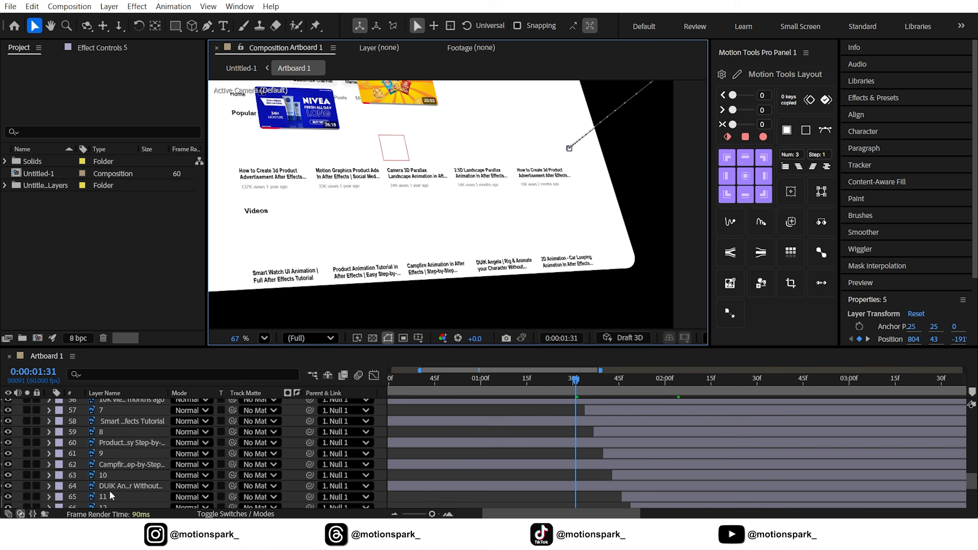
left_click_drag(575, 380, 603, 386)
key("i")
left_click(637, 443)
key("bracketleft")
key("Page_Down")
key("Page_Down")
key("Page_Down")
left_click(636, 433)
key("bracketleft")
key("minus")
Preview the thumbnail animation and fit the composition viewer to the window.
key("space")
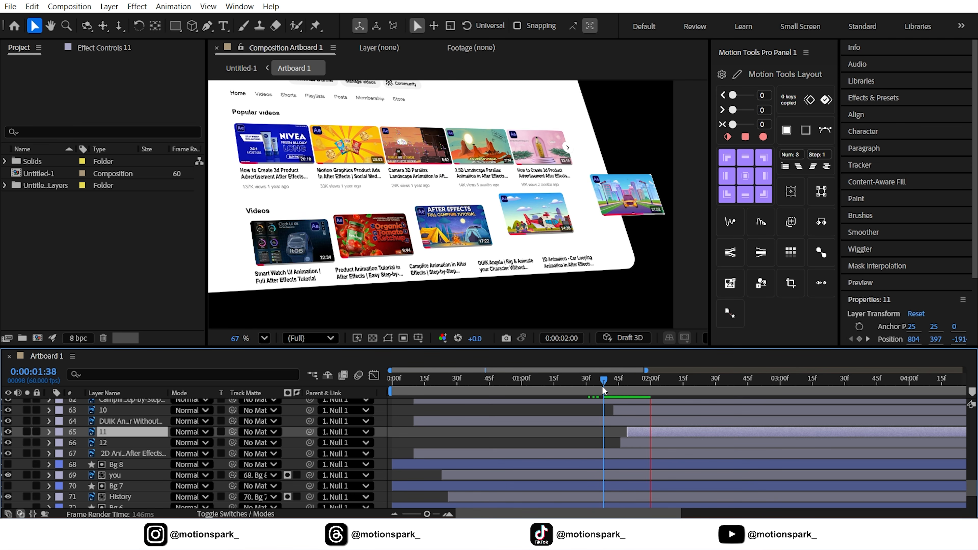
key("space")
left_click(264, 338)
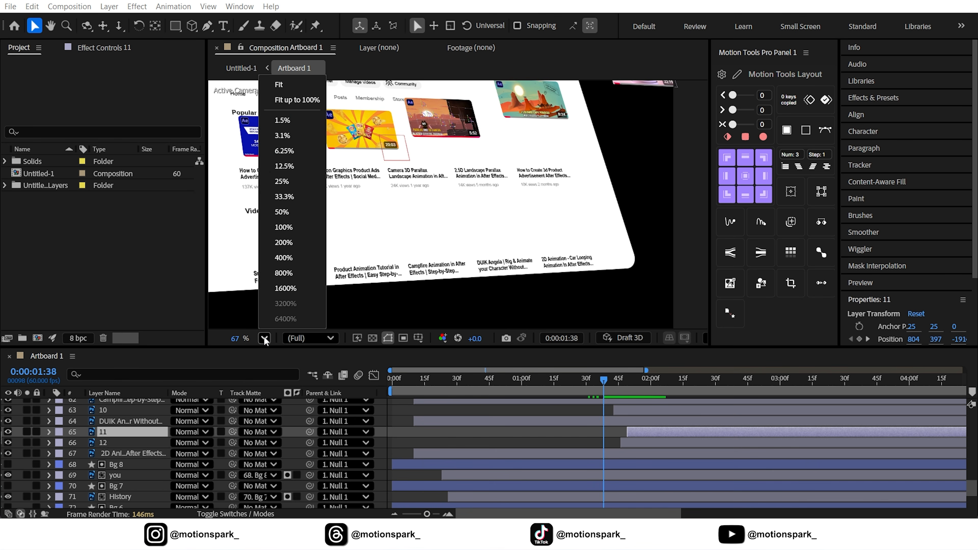
left_click(290, 107)
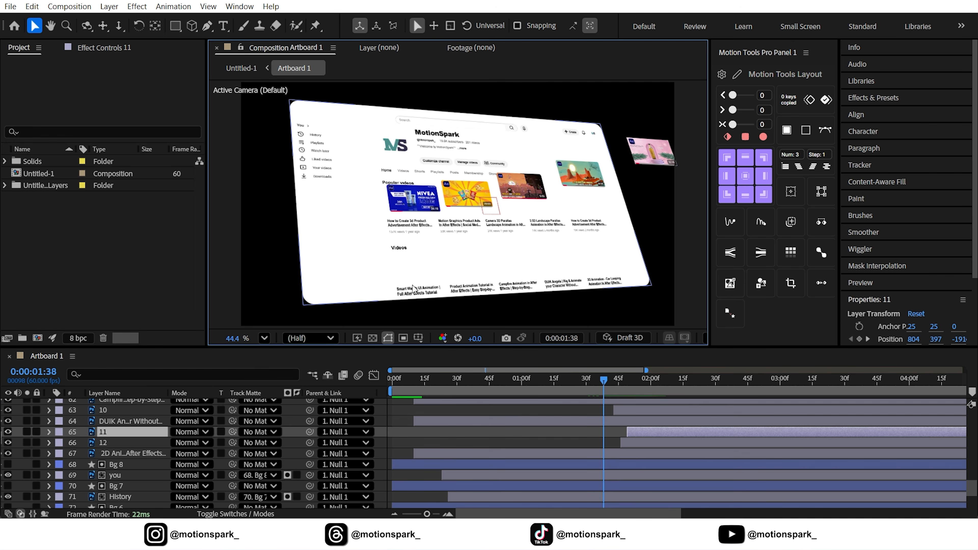
Go to 0:10 and select the video title and view-count text layers under the thumbnails.
left_click(383, 420)
left_click(424, 390)
left_click_drag(424, 390, 442, 383)
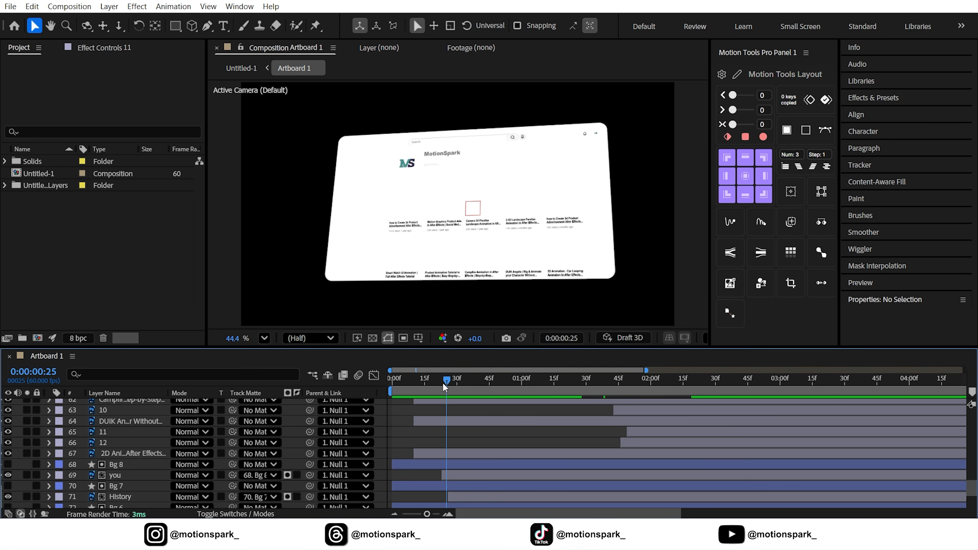
scroll(136, 448, "up", 5)
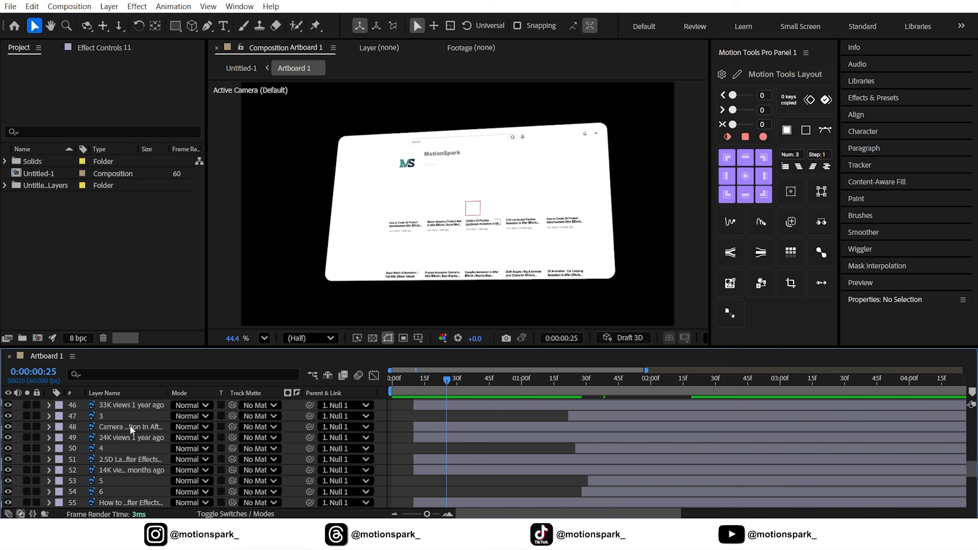
scroll(130, 426, "up", 4)
left_click(131, 489)
left_click_drag(447, 380, 414, 382)
scroll(132, 472, "down", 1)
left_click(131, 471, "ctrl")
scroll(130, 463, "down", 2)
left_click(127, 426, "ctrl")
left_click(127, 438, "ctrl")
left_click(125, 438, "ctrl")
left_click(127, 449, "ctrl")
left_click(128, 469, "ctrl")
left_click(129, 491, "ctrl")
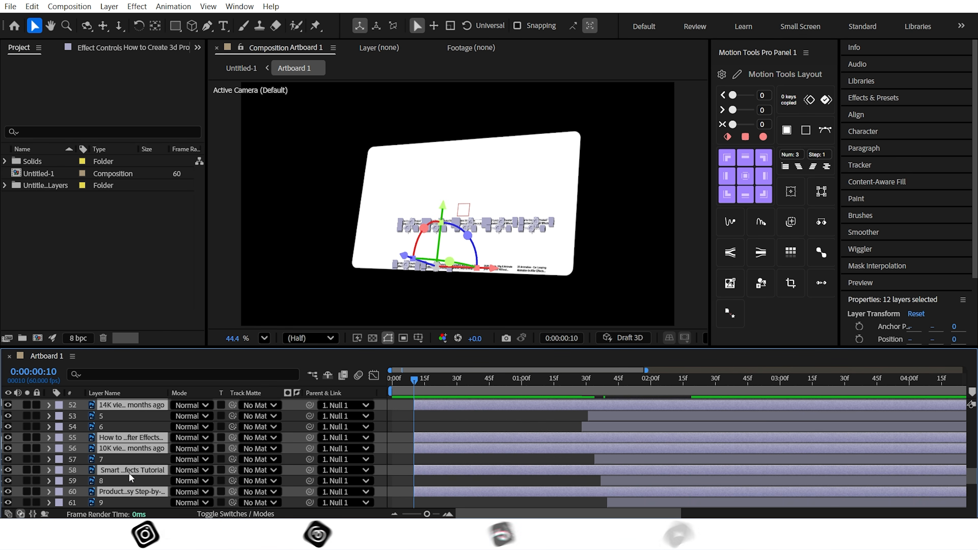
scroll(128, 472, "down", 2)
left_click(128, 448, "ctrl")
left_click(128, 470, "ctrl")
scroll(128, 455, "down", 2)
Add Position keyframes to the text layers and move their first keyframe about 188 px lower.
key("alt+shift+p")
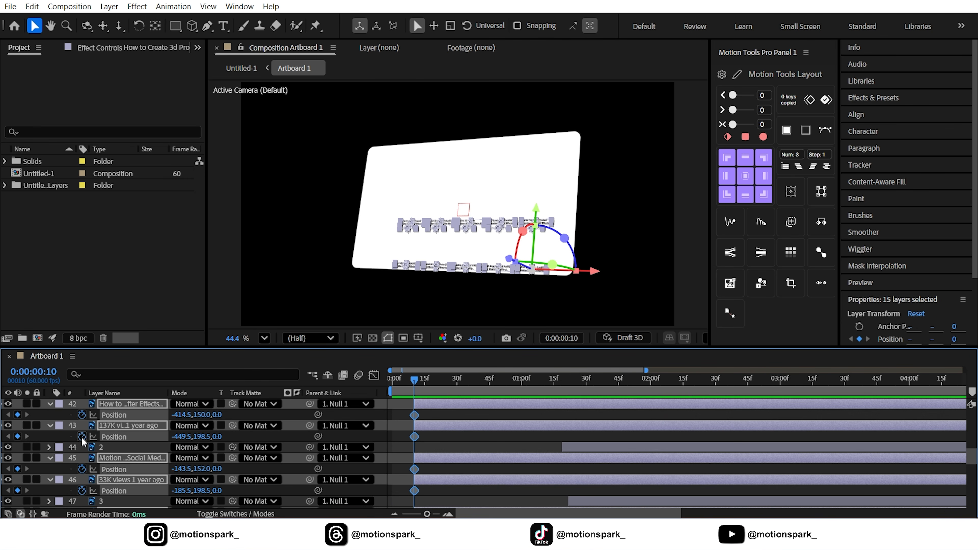
key("shift+Page_Down")
key("shift+Page_Down")
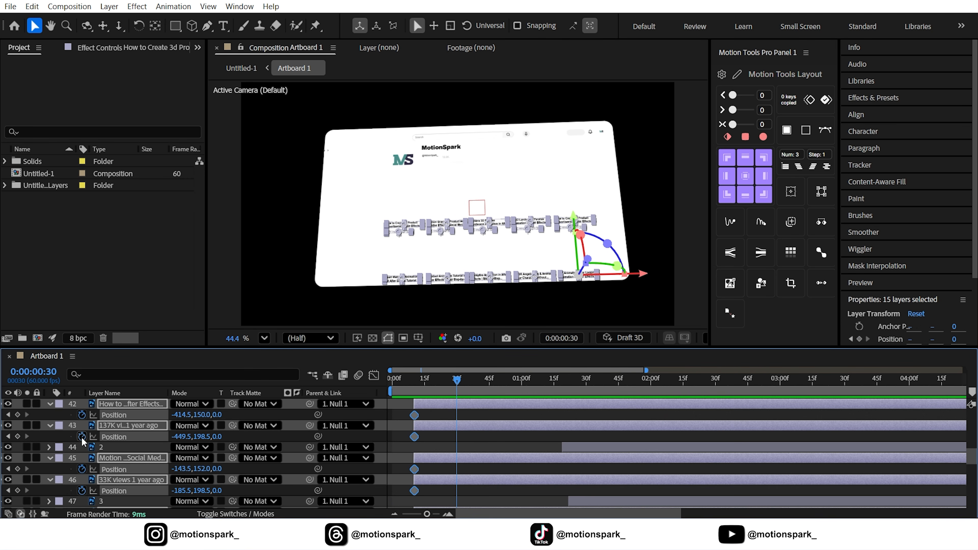
key("shift+Page_Down")
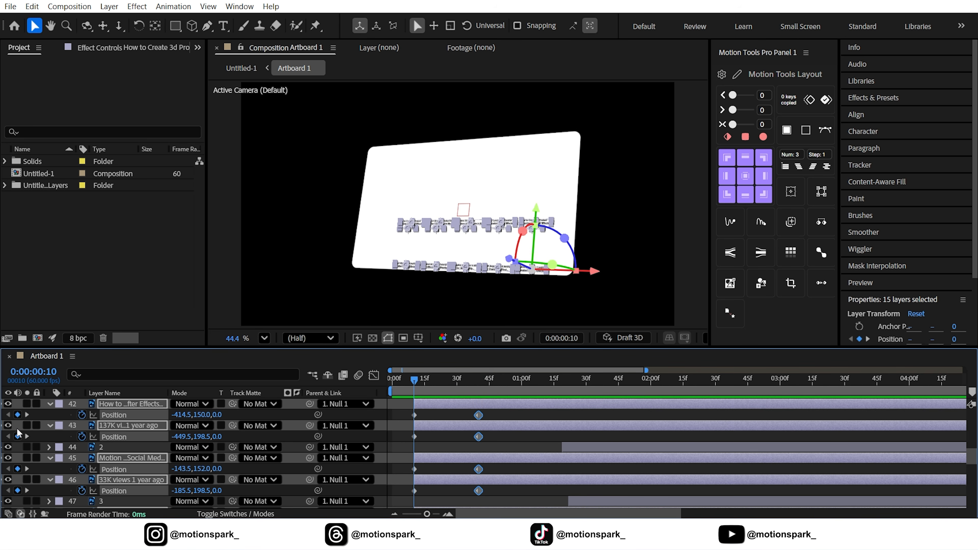
left_click_drag(203, 415, 320, 414)
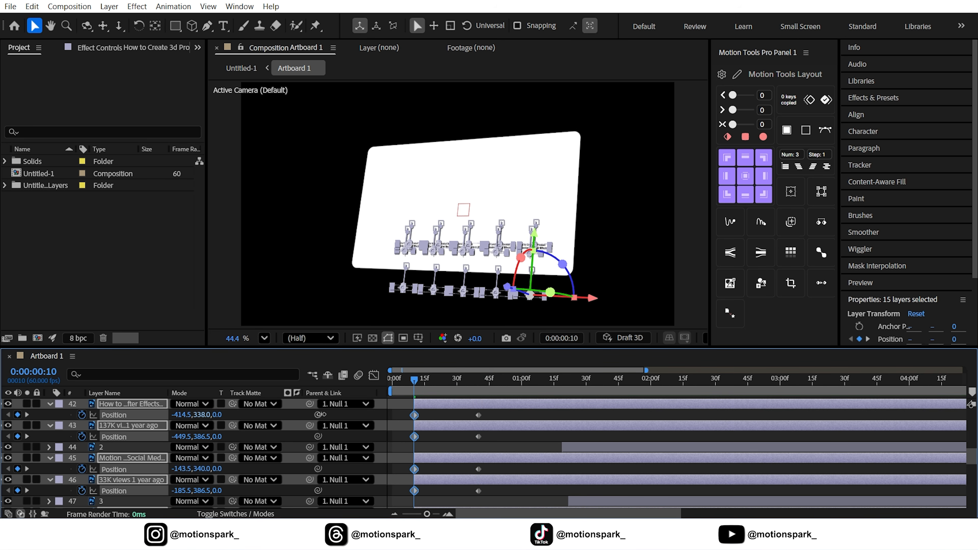
Select all the text layers' Position keyframes and apply Easy Ease to them.
key("grave")
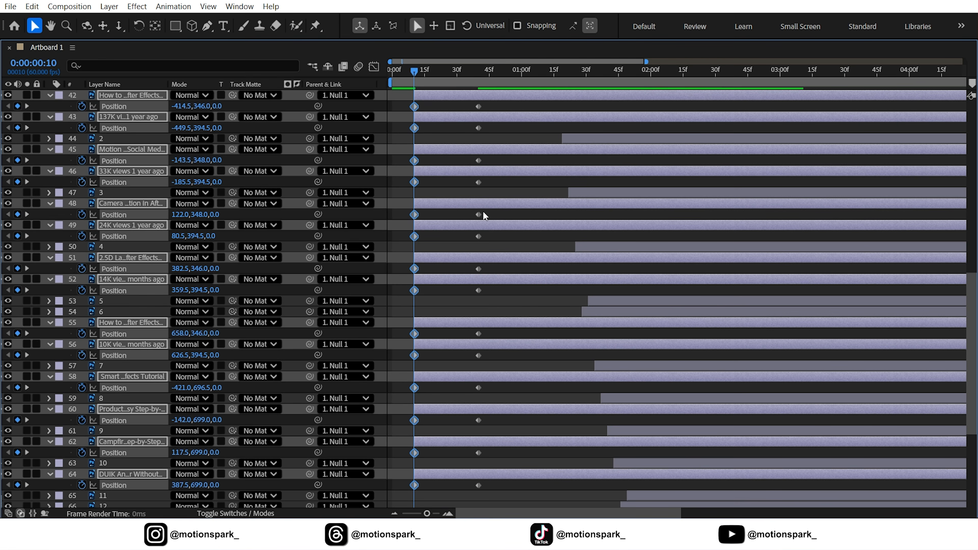
scroll(483, 211, "up", 5)
left_click_drag(490, 201, 405, 513)
scroll(424, 382, "up", 3)
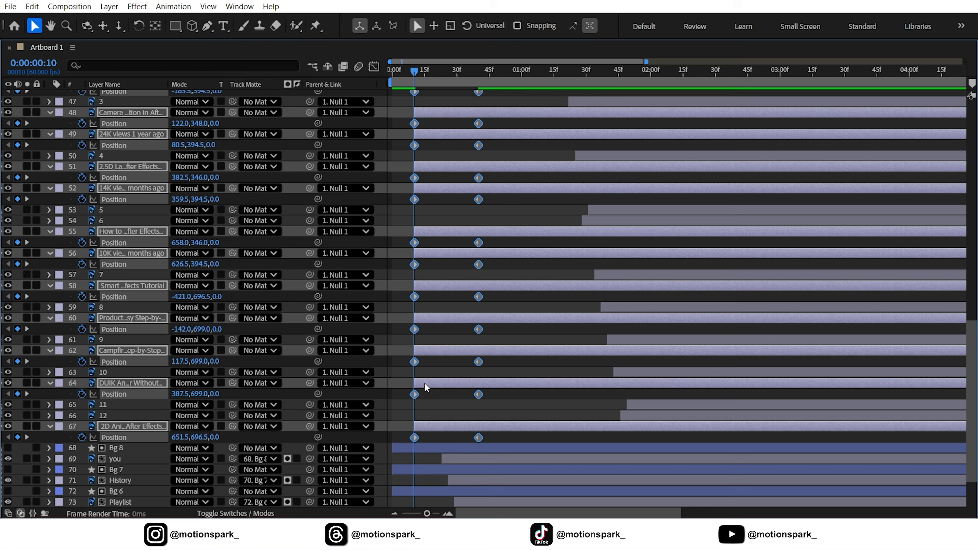
key("F9")
scroll(424, 382, "up", 4)
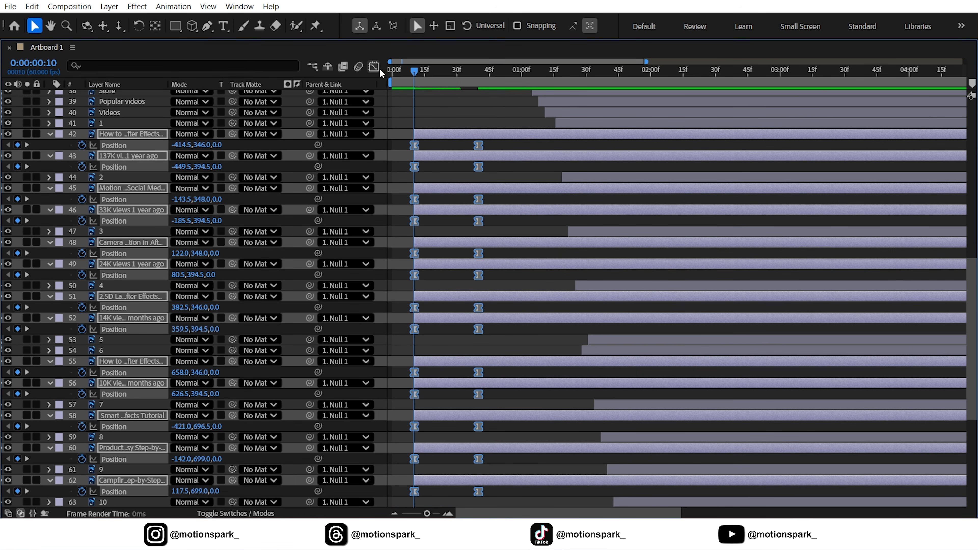
left_click(377, 70)
left_click_drag(427, 513, 447, 456)
left_click(374, 69)
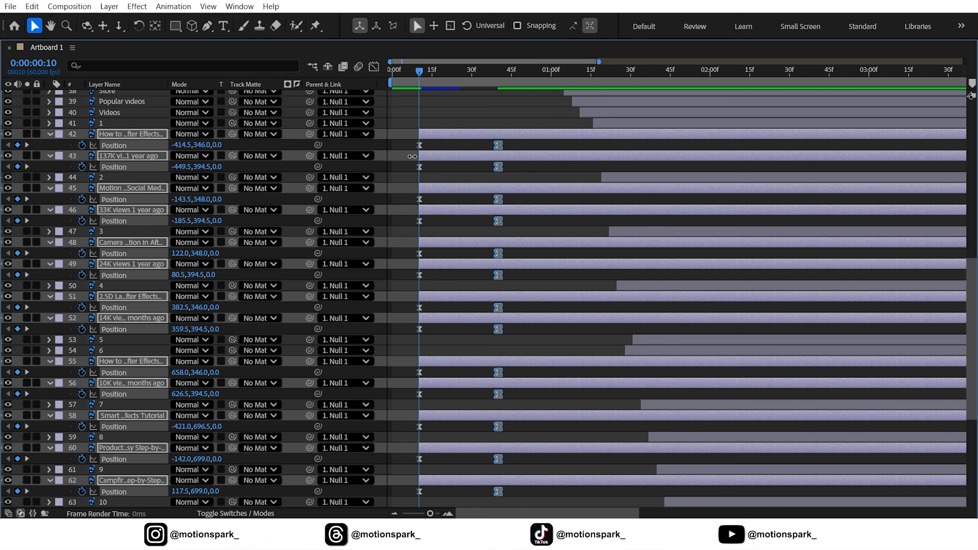
Add Opacity keyframes to the text layers, fading from 0% at 0:10 to 100% at 0:20.
key("shift+t")
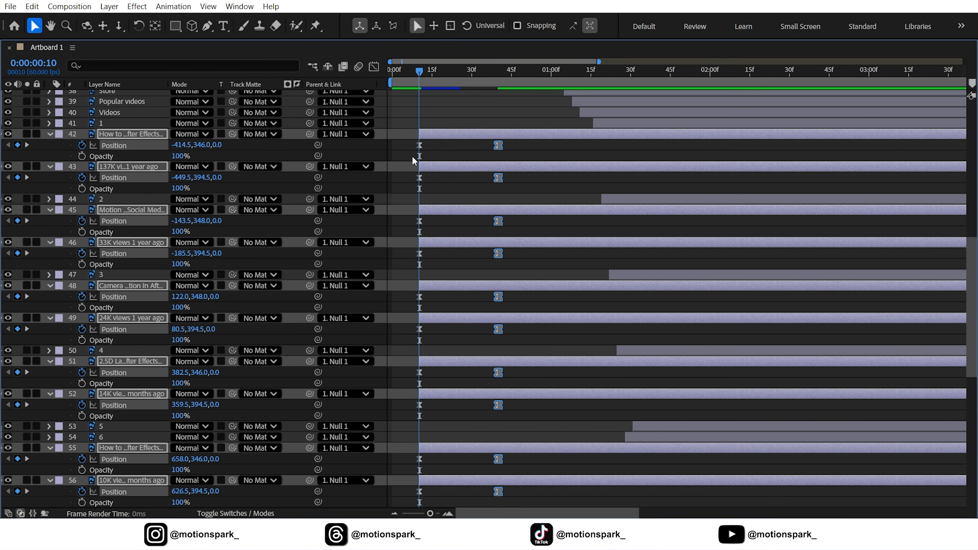
left_click(81, 156)
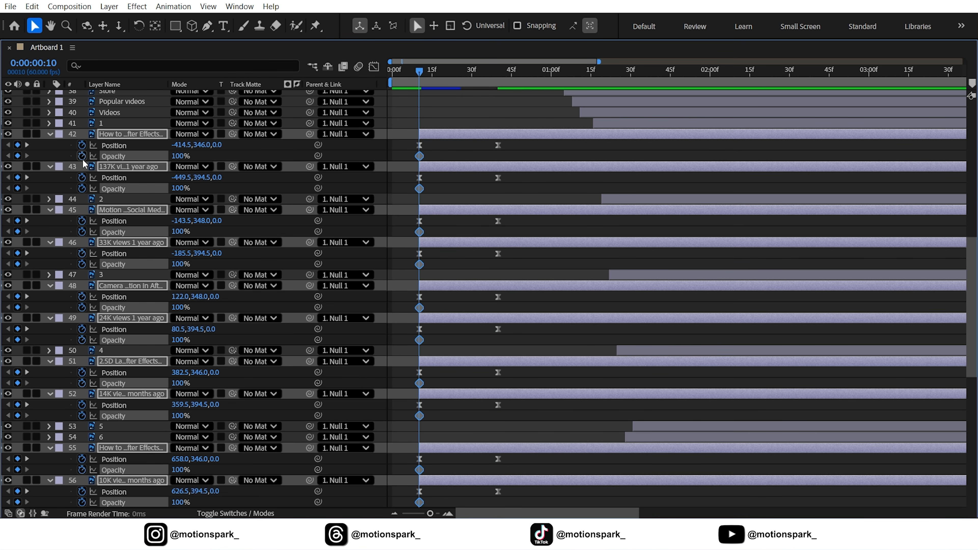
key("shift+Page_Down")
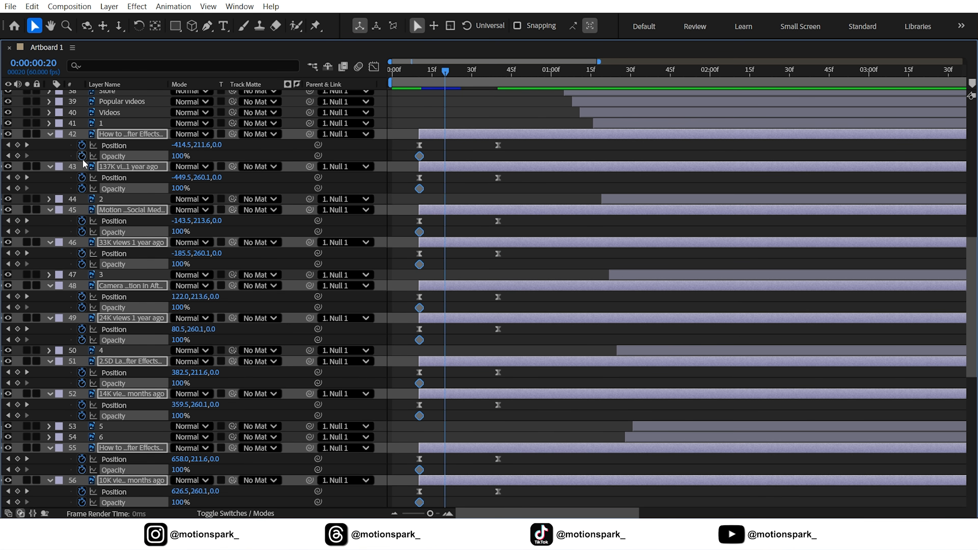
left_click(17, 156)
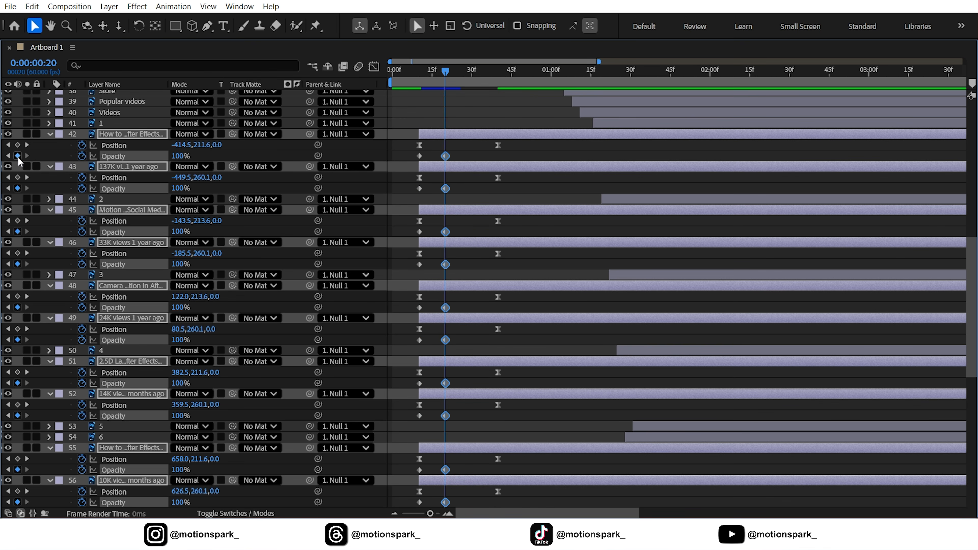
left_click(7, 155)
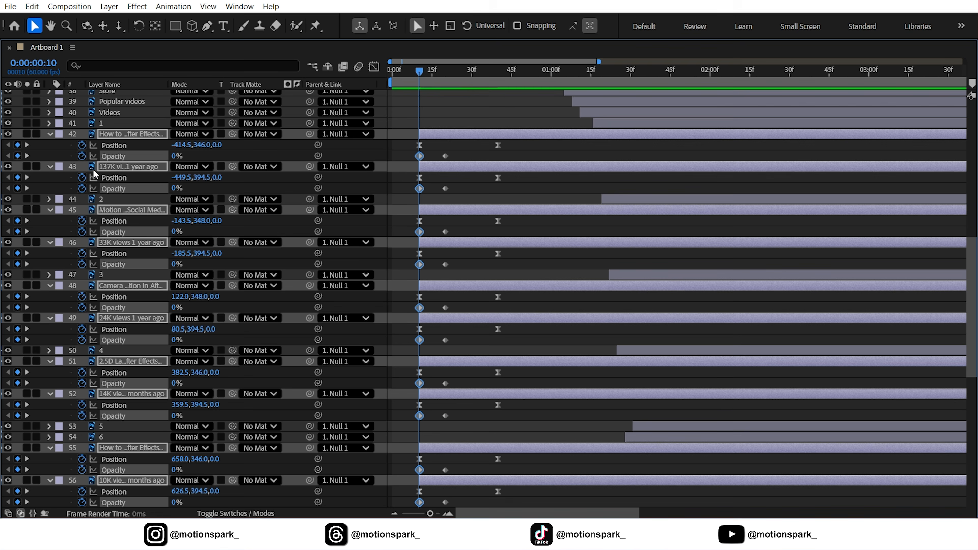
left_click(280, 157)
Select the text layers' Opacity keyframes and ease them.
left_click(114, 156)
left_click(114, 189, "ctrl")
left_click(115, 233, "ctrl")
left_click(115, 265, "ctrl")
left_click(116, 308, "ctrl")
left_click(118, 340, "ctrl")
scroll(118, 341, "down", 2)
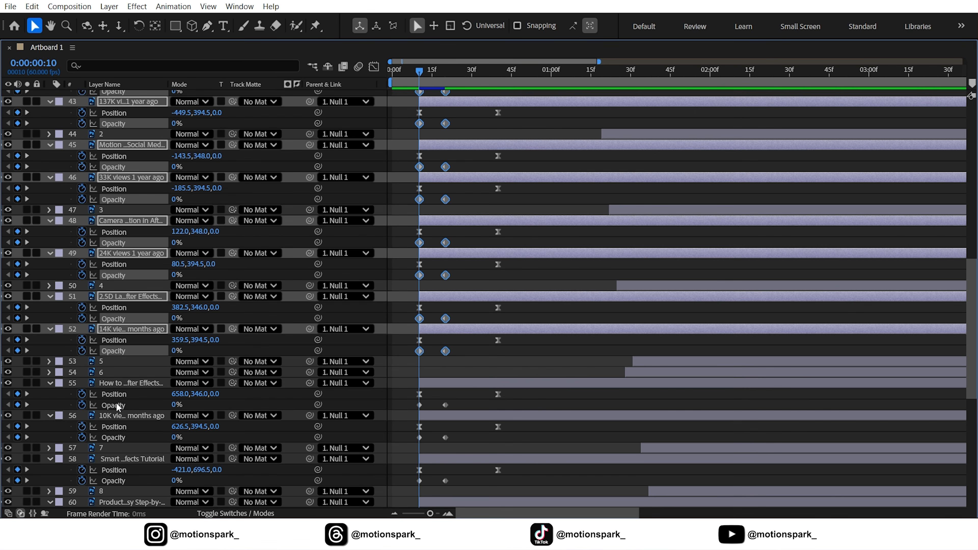
left_click(115, 459, "ctrl")
scroll(115, 457, "down", 2)
left_click(117, 437, "ctrl")
left_click(118, 480, "ctrl")
scroll(120, 478, "down", 3)
left_click(120, 436, "ctrl")
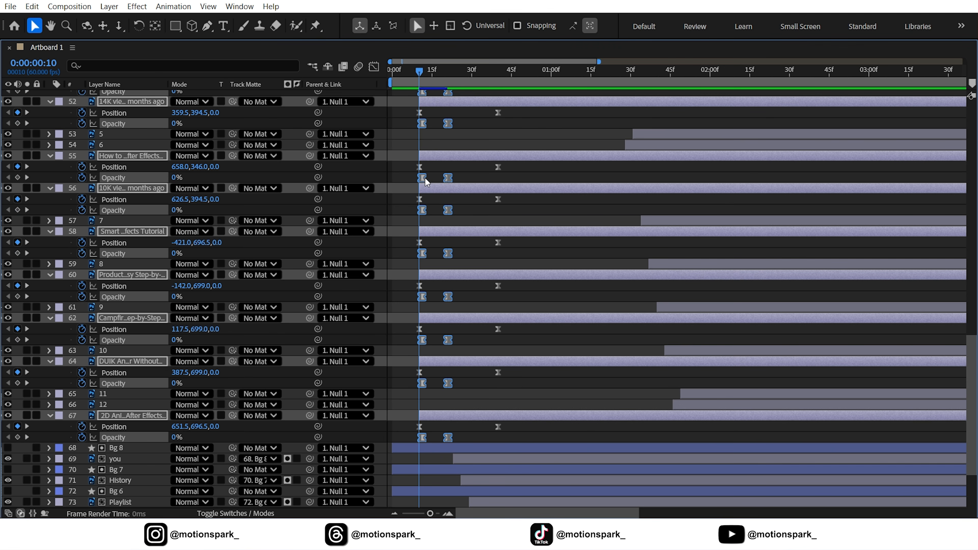
Collapse the text layers' properties and return the timeline to the normal panel layout.
left_click(49, 102)
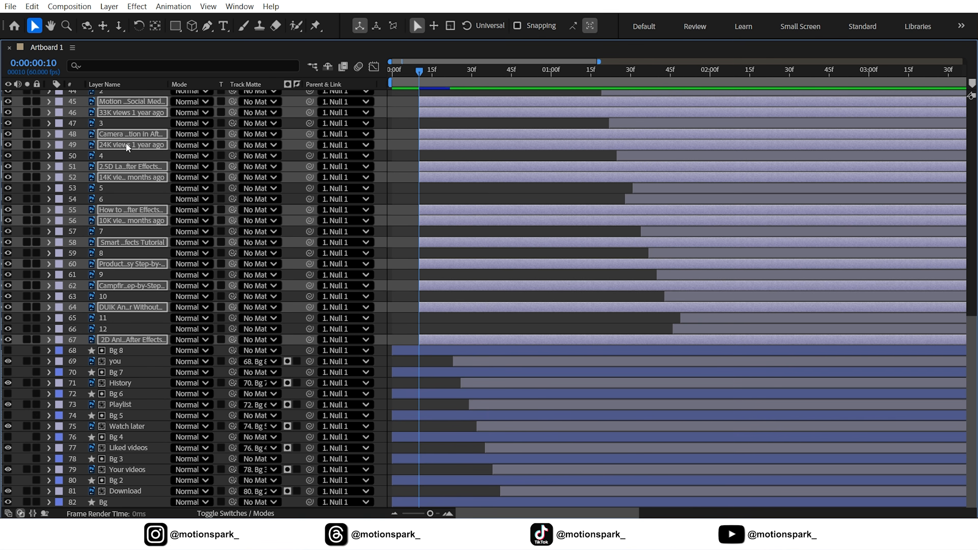
scroll(248, 217, "up", 4)
key("grave")
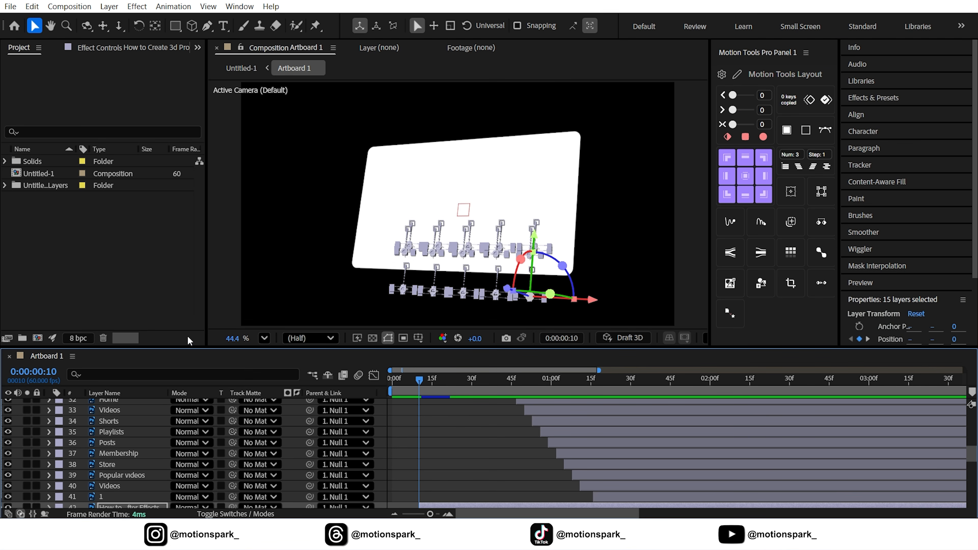
scroll(167, 402, "down", 2)
scroll(133, 443, "down", 1)
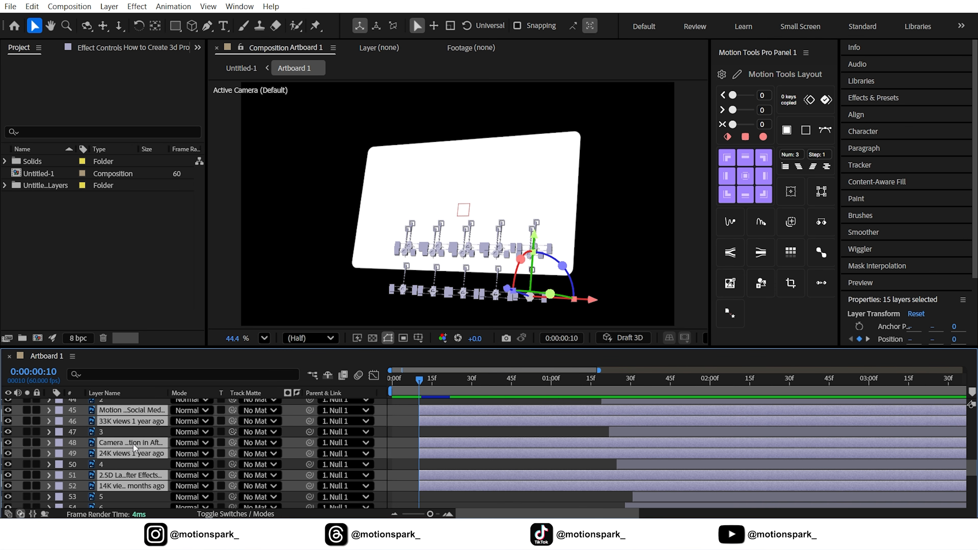
left_click(409, 405)
scroll(509, 407, "up", 2)
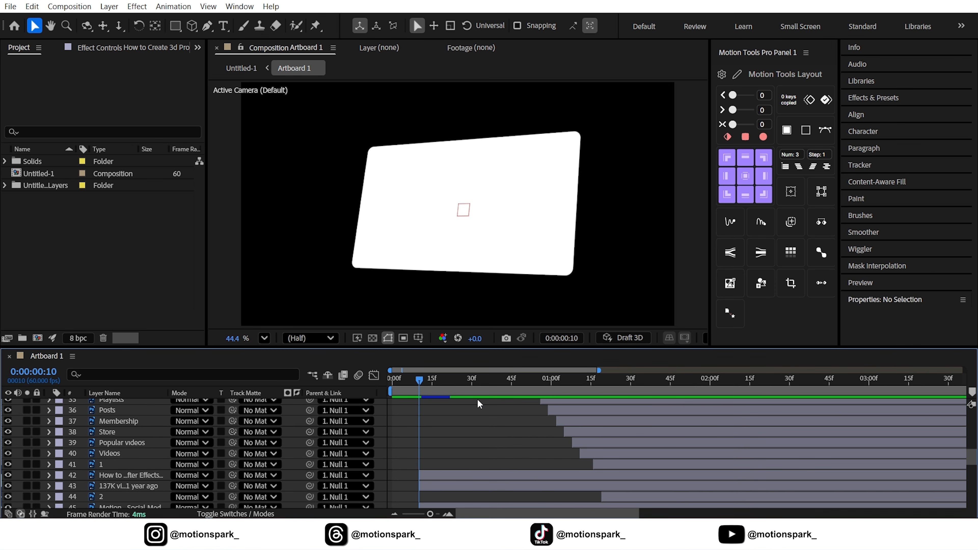
Shift the first video's title and view-count layers to start just after its thumbnail appears.
left_click_drag(481, 384, 593, 422)
left_click(599, 463)
scroll(599, 454, "down", 3)
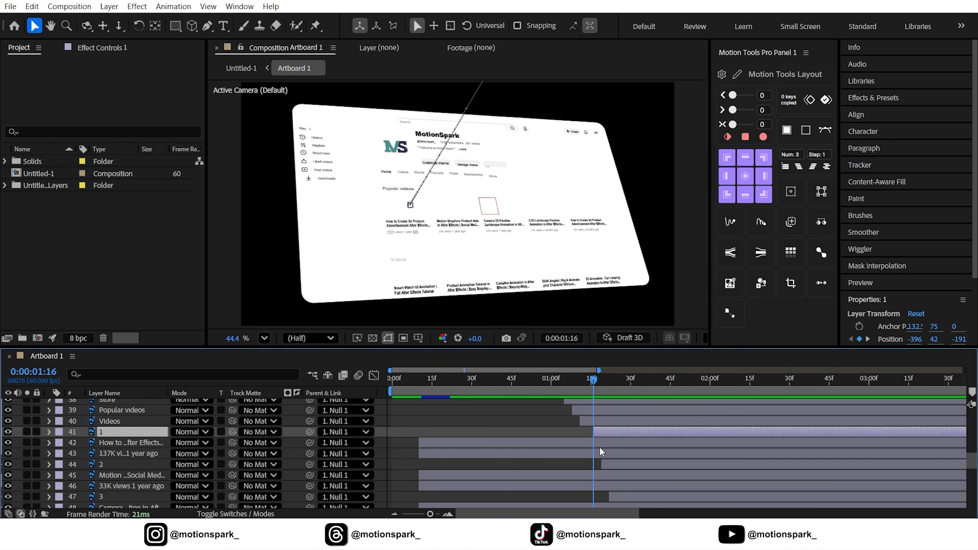
left_click_drag(599, 385, 638, 384)
left_click(478, 443)
left_click(476, 451, "shift")
left_click_drag(476, 451, 642, 449)
left_click(601, 447)
left_click_drag(616, 387, 623, 388)
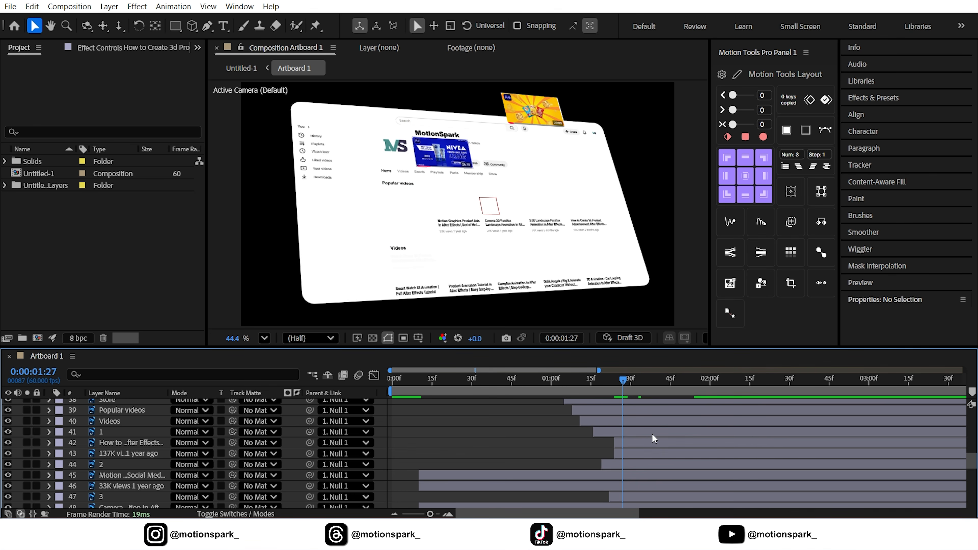
left_click_drag(654, 453, 662, 452)
Preview the staggered thumbnail and text animation.
left_click(608, 380)
key("space")
key("space")
key("space")
key("space")
left_click_drag(608, 381, 652, 389)
Shift the second video's title and view-count layers to start just after its thumbnail appears.
left_click(479, 476)
left_click(477, 484, "shift")
left_click_drag(476, 478, 688, 478)
left_click_drag(645, 384, 639, 389)
left_click(618, 479)
left_click_drag(651, 486, 660, 486)
left_click_drag(642, 380, 661, 383)
Shift the third video's title and view-count layers to start just after its thumbnail appears.
scroll(577, 474, "down", 1)
left_click(531, 487)
left_click(446, 477, "shift")
left_click_drag(447, 477, 671, 475)
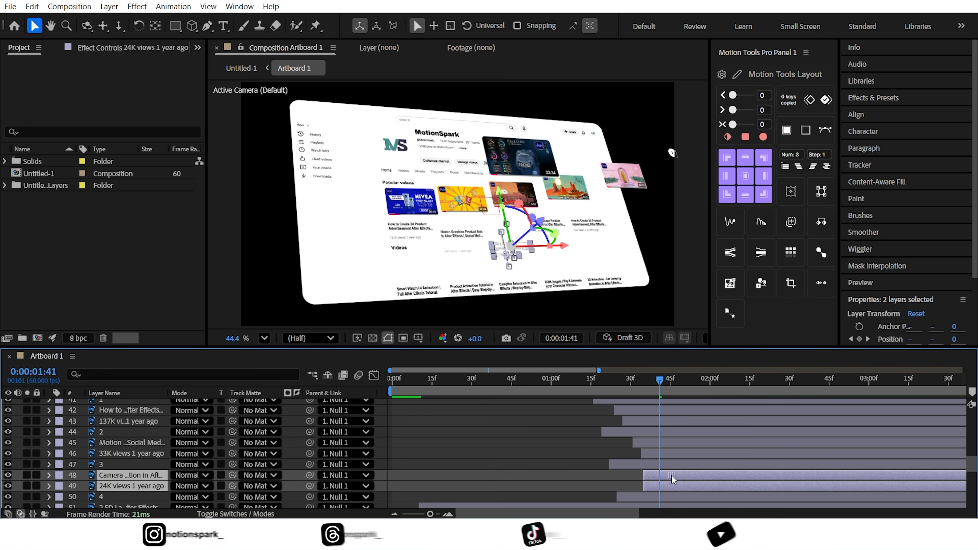
left_click_drag(656, 383, 643, 385)
left_click(631, 481)
left_click_drag(666, 486, 675, 486)
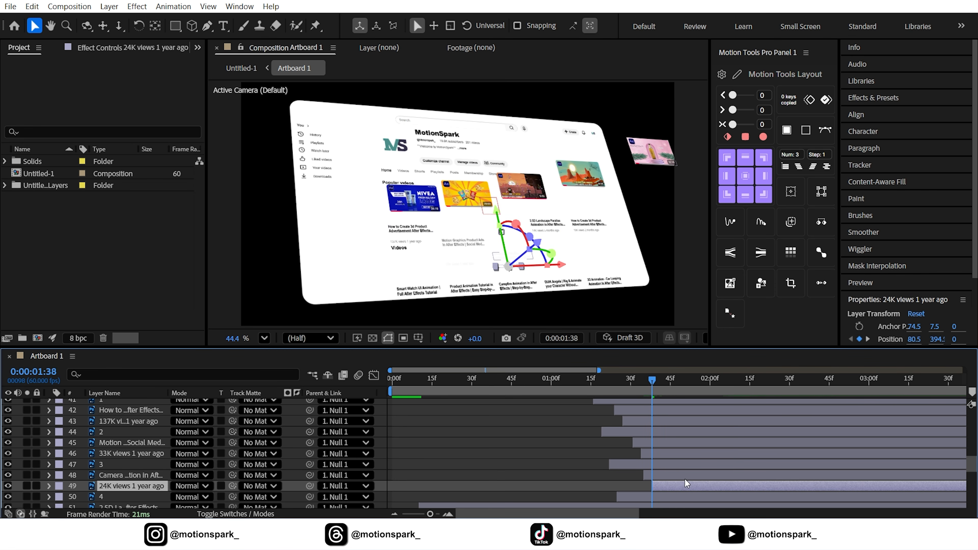
left_click_drag(659, 381, 676, 385)
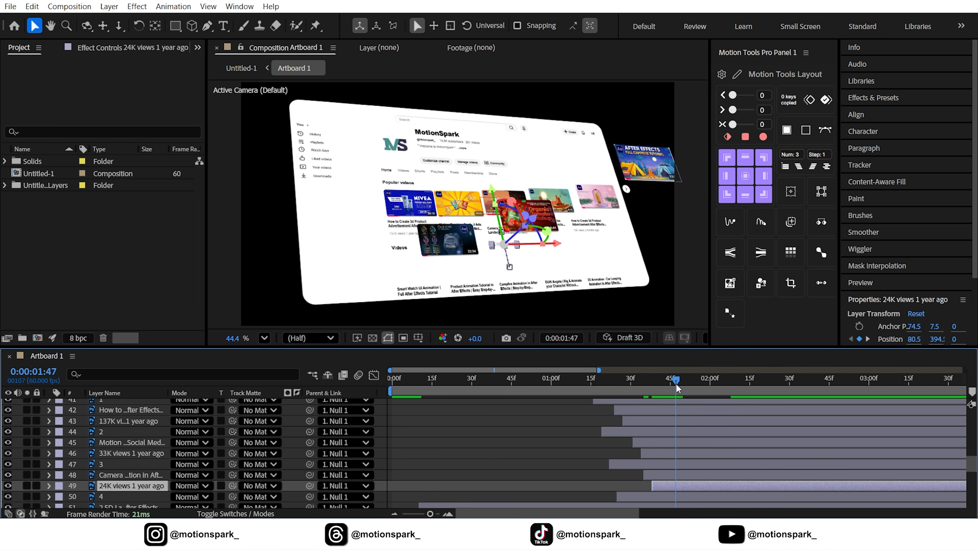
Shift the fourth video's title and view-count layers to start just after its thumbnail appears.
scroll(616, 431, "down", 2)
left_click(470, 442)
left_click(440, 451, "shift")
left_click_drag(440, 451, 675, 443)
left_click_drag(662, 385, 662, 387)
left_click(647, 450)
left_click_drag(662, 453, 671, 453)
left_click_drag(668, 382, 680, 385)
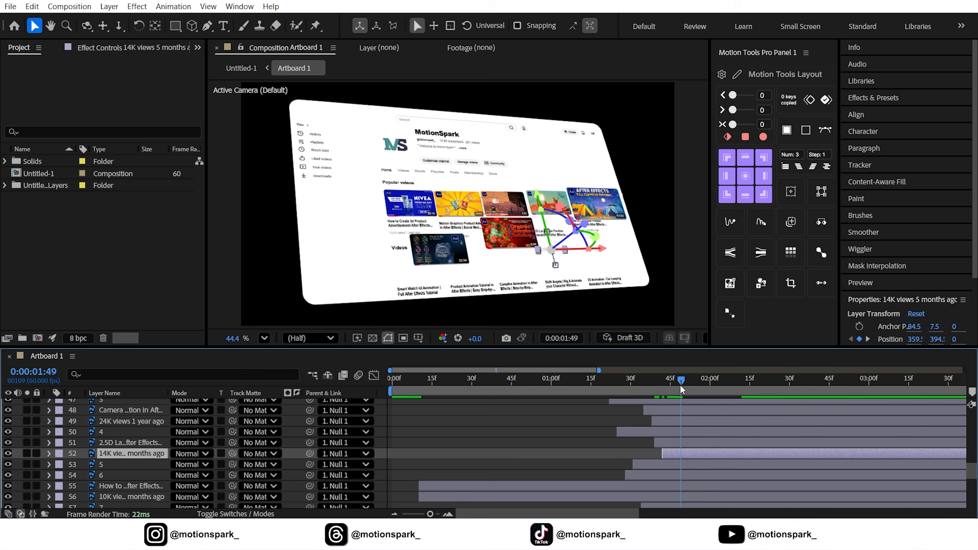
Shift the fifth video's title and view-count layers to start just after its thumbnail appears.
left_click(464, 485)
left_click(447, 495, "shift")
left_click_drag(446, 495, 690, 494)
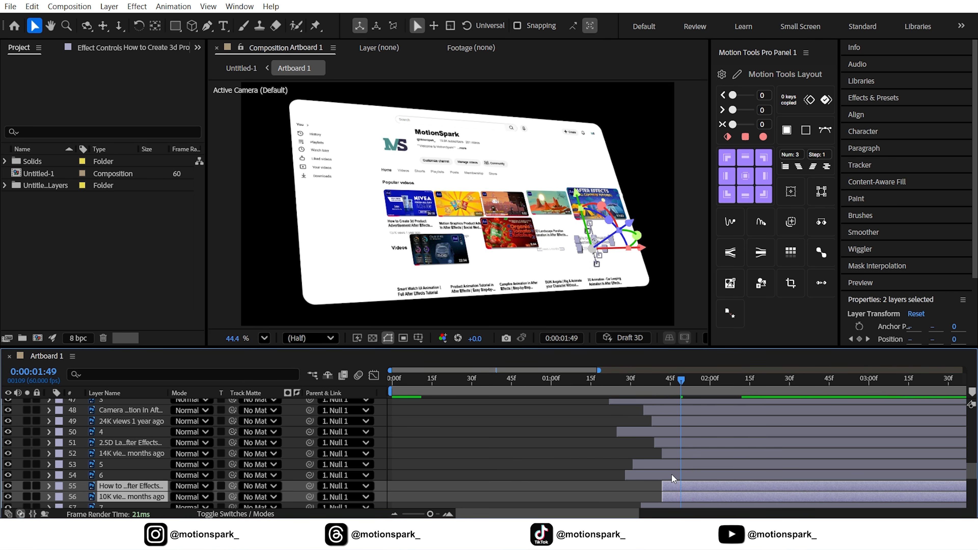
left_click_drag(669, 384, 669, 386)
left_click(652, 492)
left_click_drag(676, 496, 683, 495)
left_click_drag(670, 382, 620, 393)
Retime the Videos heading and the remaining video text layers so each starts after its thumbnail.
left_click(399, 254)
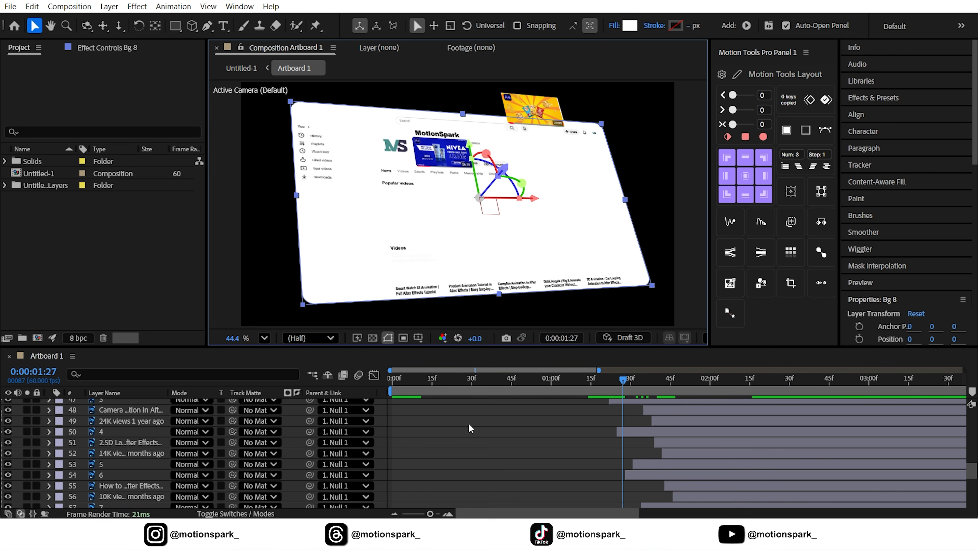
scroll(501, 455, "up", 8)
left_click_drag(605, 455, 647, 465)
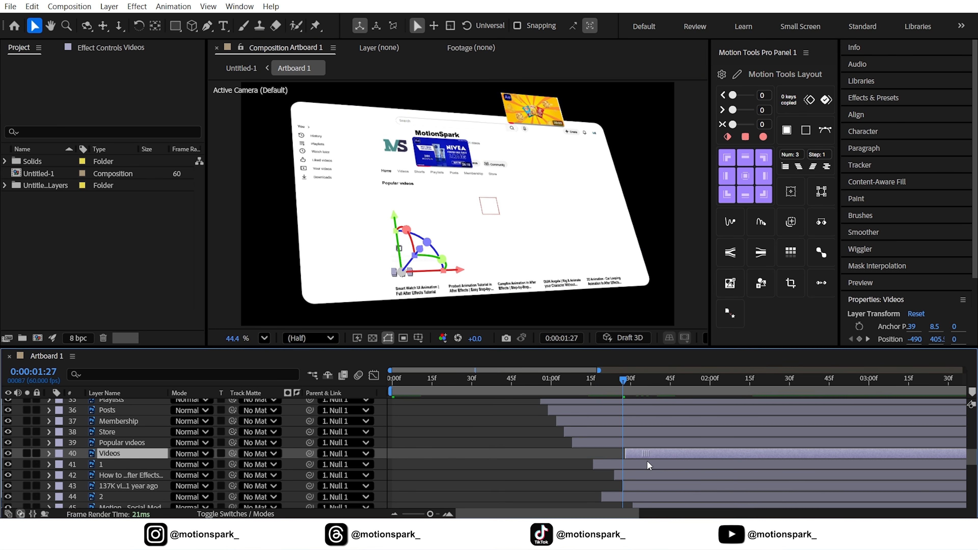
left_click(565, 479)
left_click_drag(623, 379, 695, 391)
left_click(414, 295)
left_click_drag(456, 456, 711, 457)
left_click_drag(695, 380, 708, 382)
left_click_drag(539, 476, 802, 478)
left_click_drag(709, 380, 741, 380)
left_click(500, 495)
scroll(686, 452, "down", 2)
left_click(682, 454)
left_click_drag(492, 487, 785, 490)
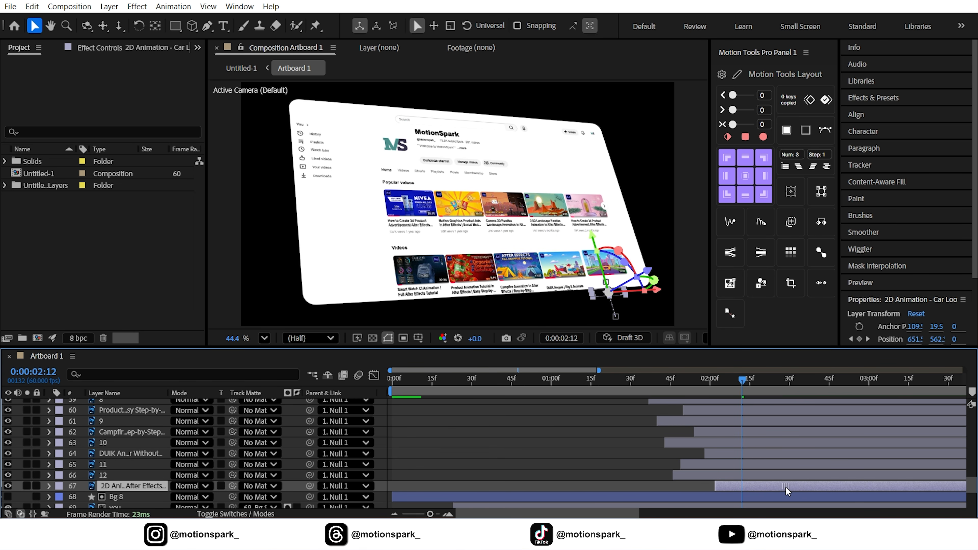
left_click_drag(741, 381, 585, 399)
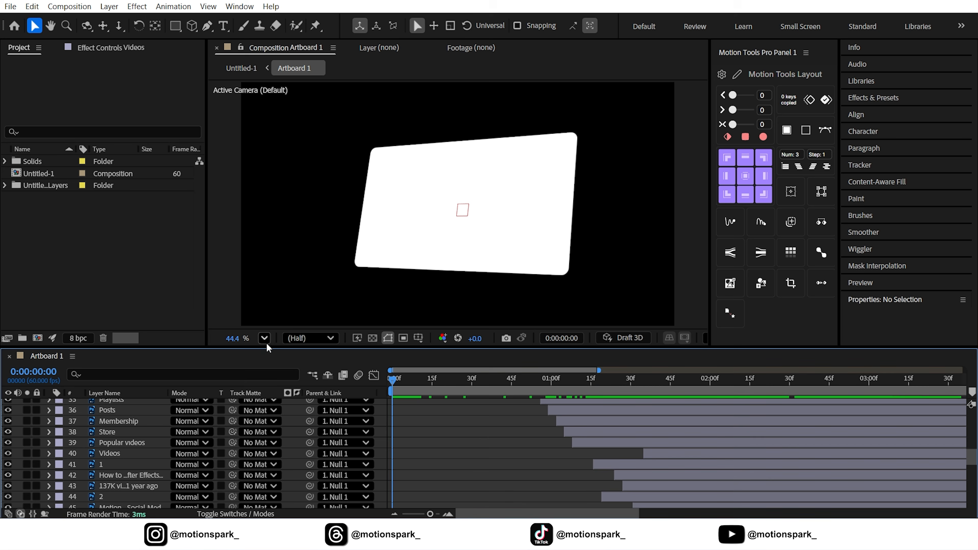
Preview the full page animation from the start.
left_click(264, 339)
left_click(285, 88)
key("space")
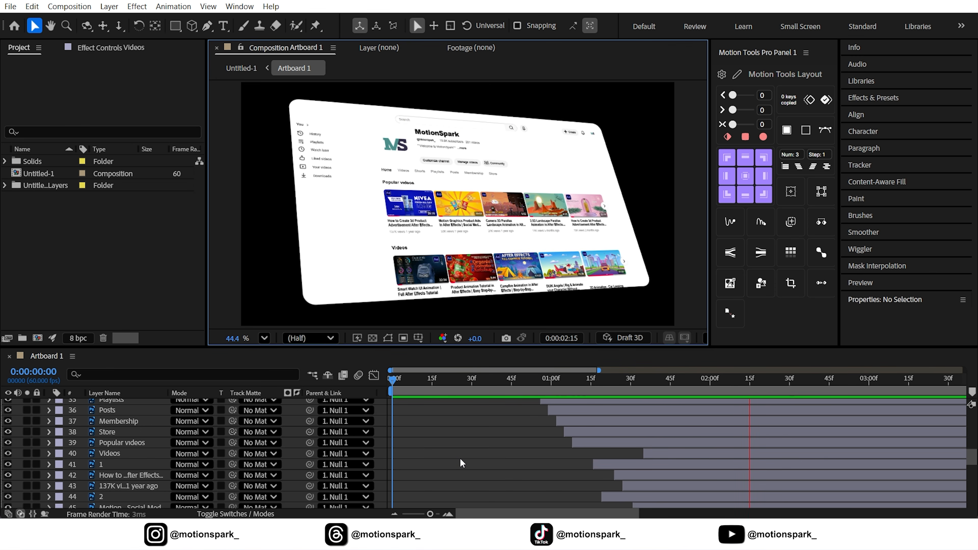
left_click(514, 380)
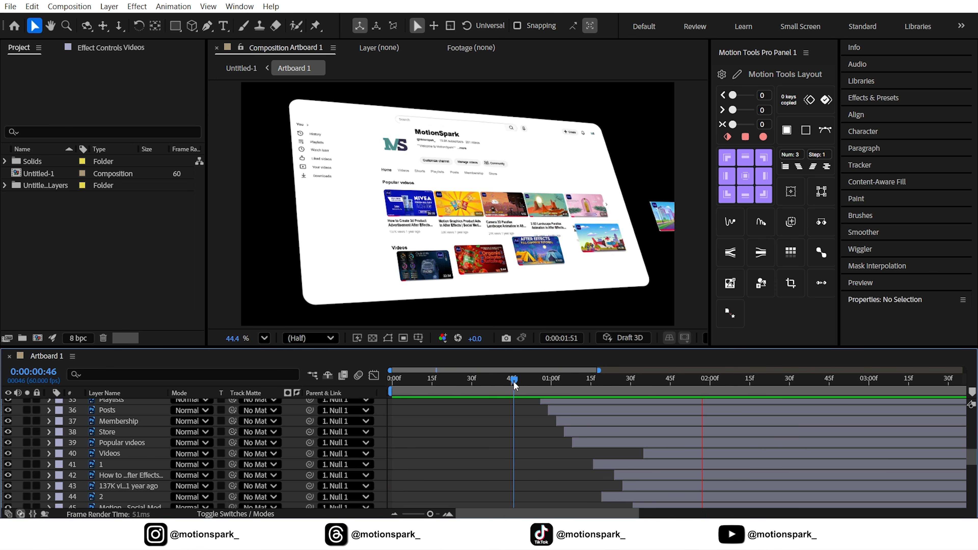
left_click_drag(515, 386, 611, 374)
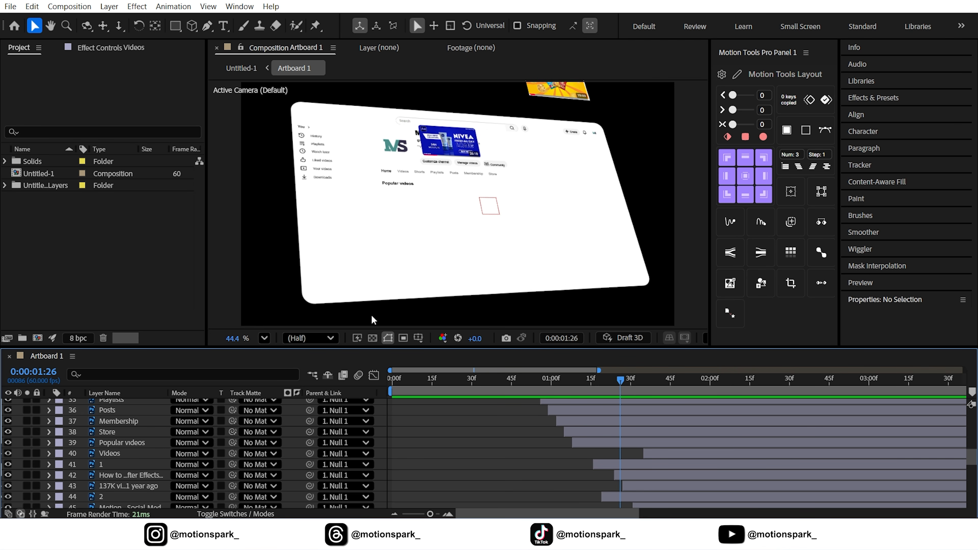
scroll(148, 477, "down", 10)
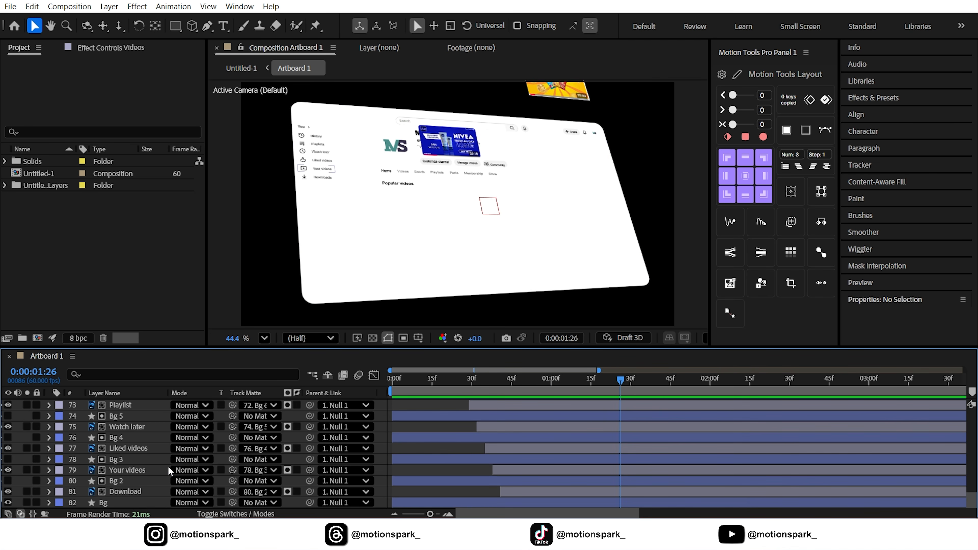
Duplicate the Bg background layer.
left_click(112, 502)
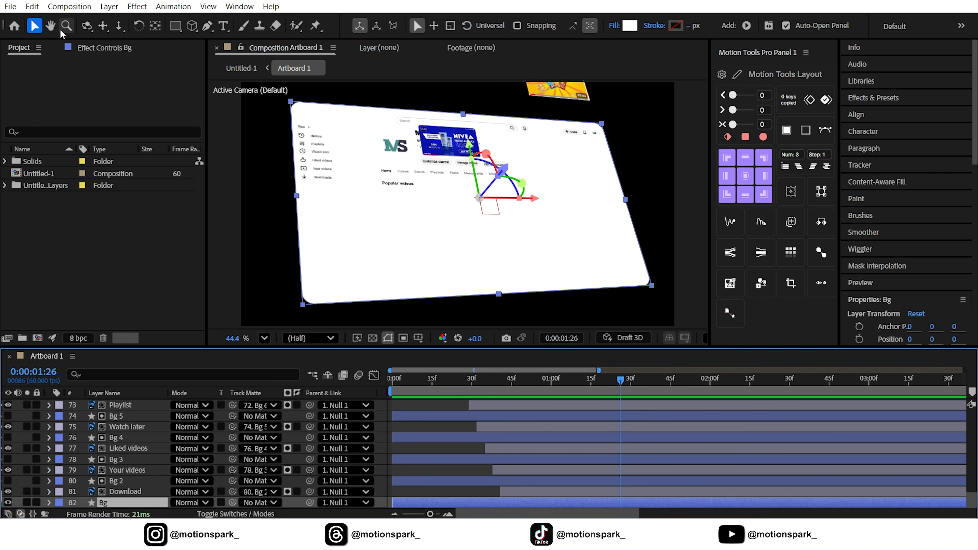
left_click(32, 6)
left_click(54, 204)
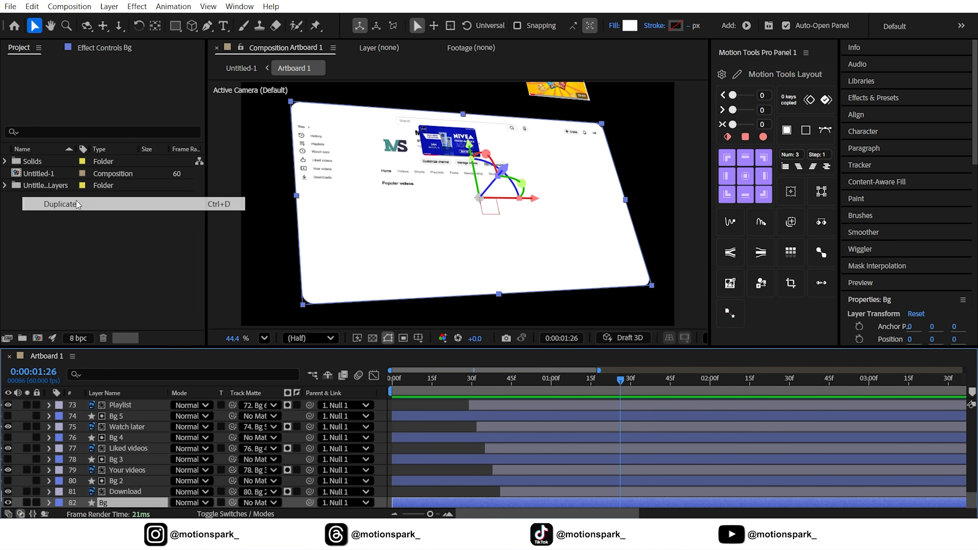
scroll(137, 499, "down", 1)
left_click_drag(117, 495, 116, 505)
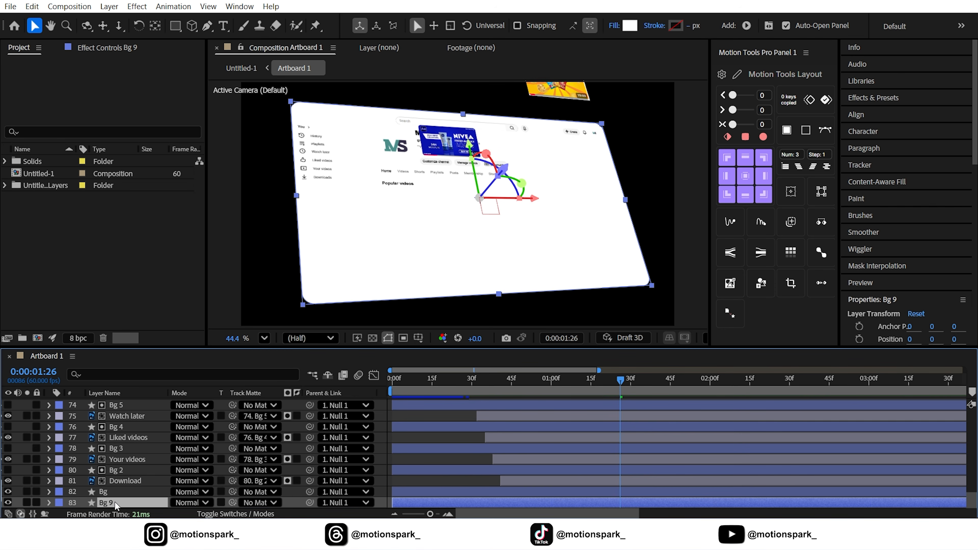
Remove the fill from the duplicated Bg 9 shape layer.
left_click(614, 26)
left_click(422, 233)
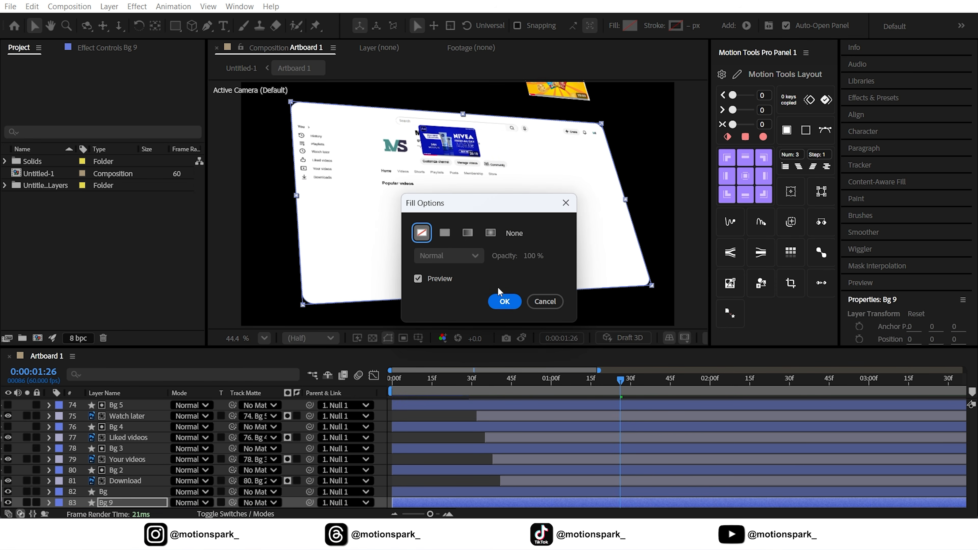
left_click(503, 301)
Give the Bg 9 shape a red stroke 13 px wide.
left_click_drag(688, 27, 693, 27)
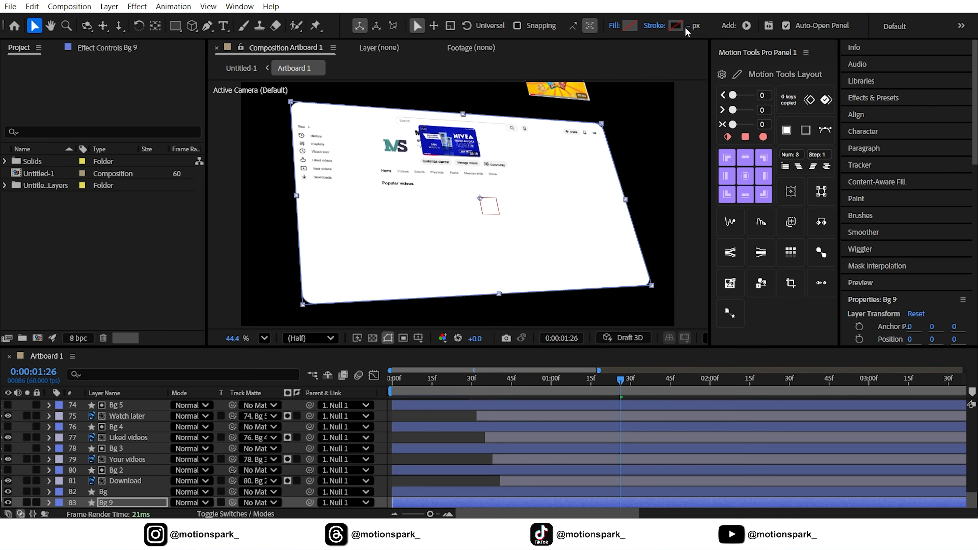
left_click(676, 27)
left_click_drag(771, 163, 803, 133)
left_click(908, 140)
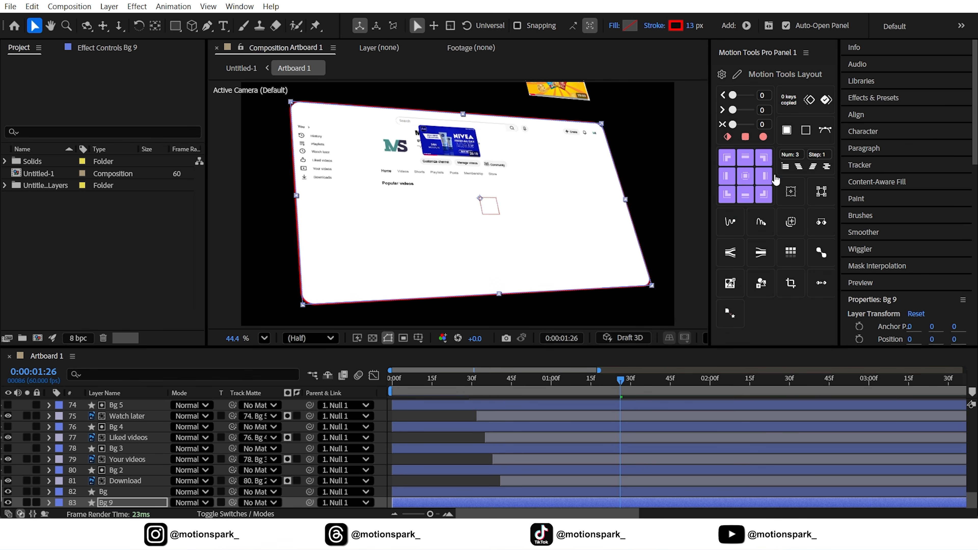
Add a Trim Paths operator to the Bg 9 layer's contents and expand its properties.
left_click(408, 359)
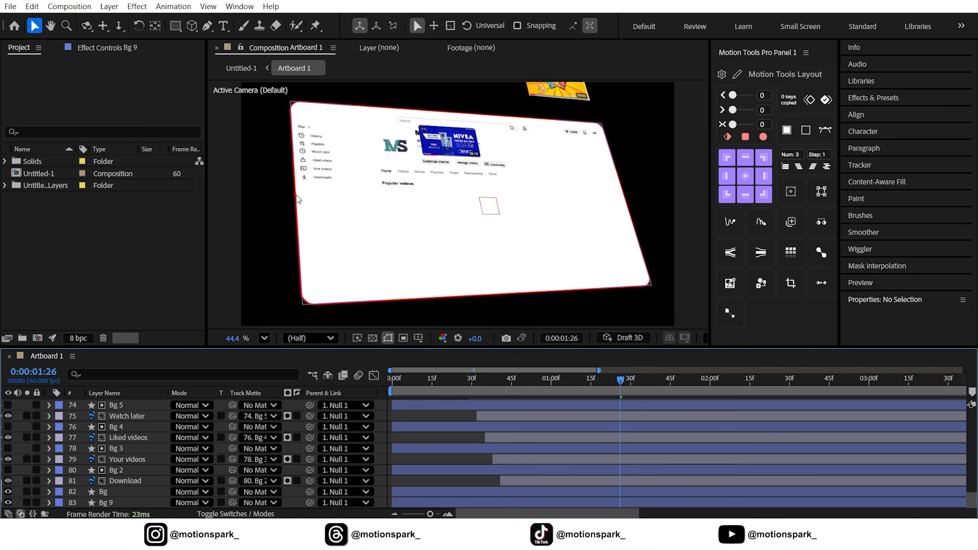
left_click(122, 502)
left_click(49, 502)
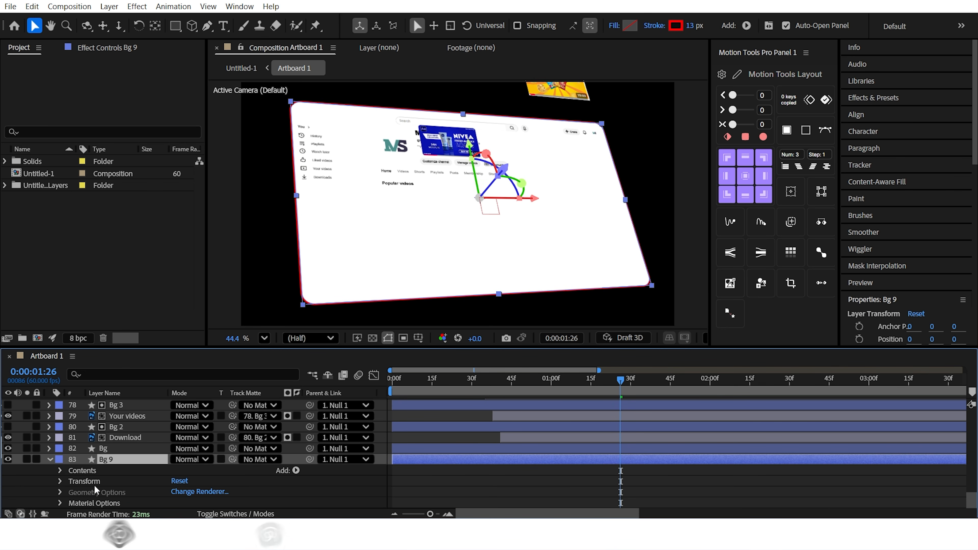
left_click(296, 470)
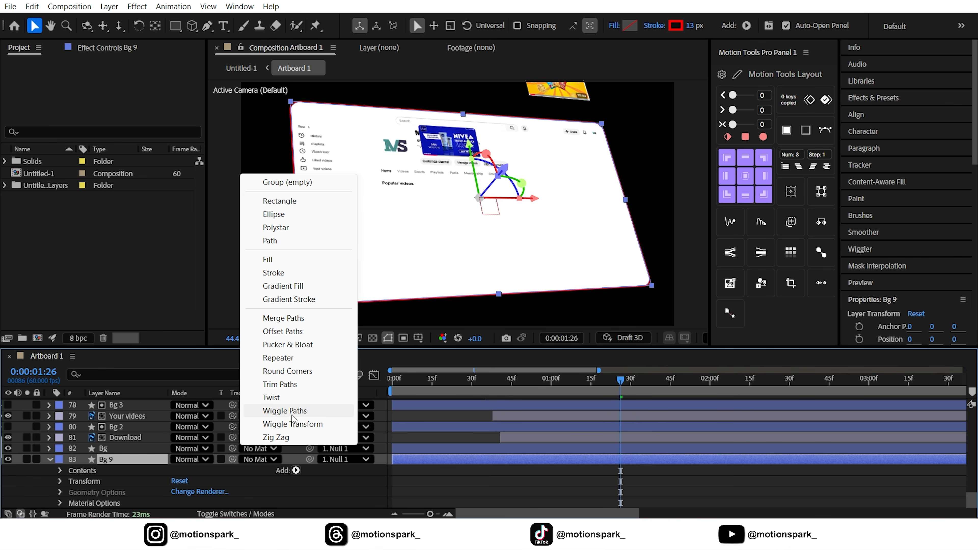
left_click(280, 384)
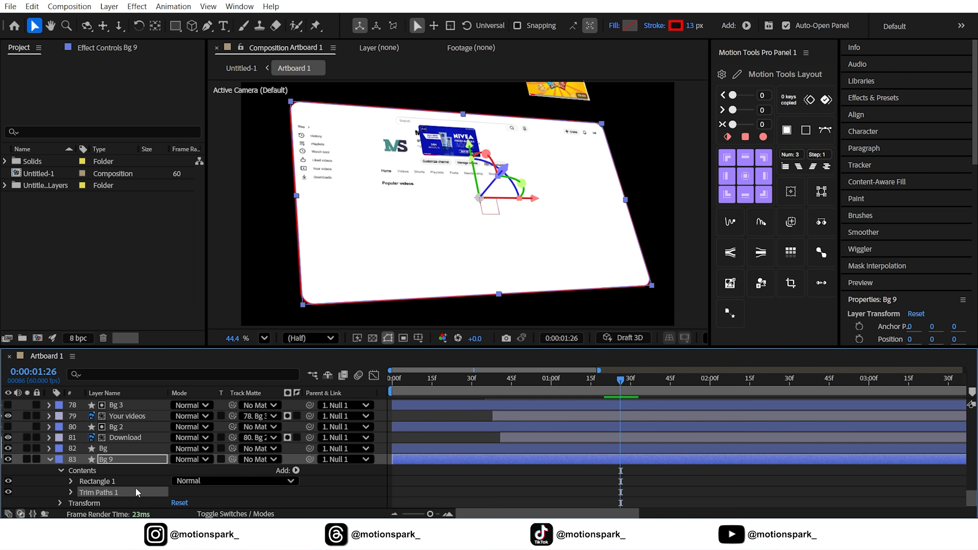
left_click(71, 493)
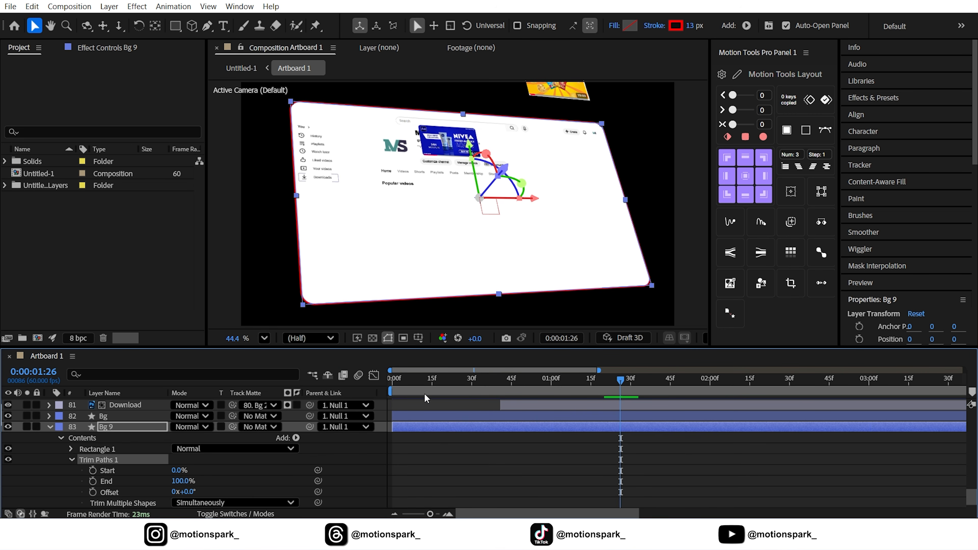
At the start of the timeline, set Trim Paths End to 0% and set a Start keyframe at 0%.
key("Home")
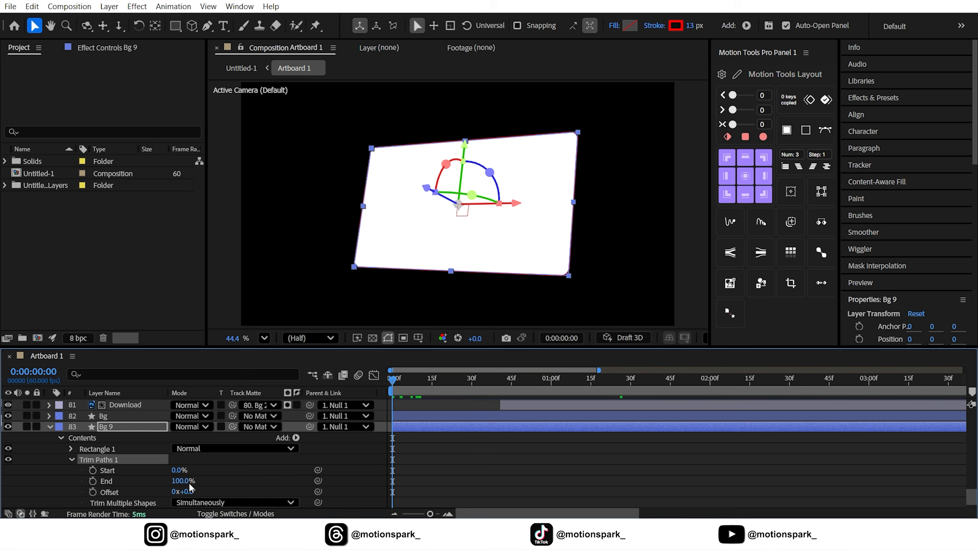
left_click_drag(184, 481, 18, 466)
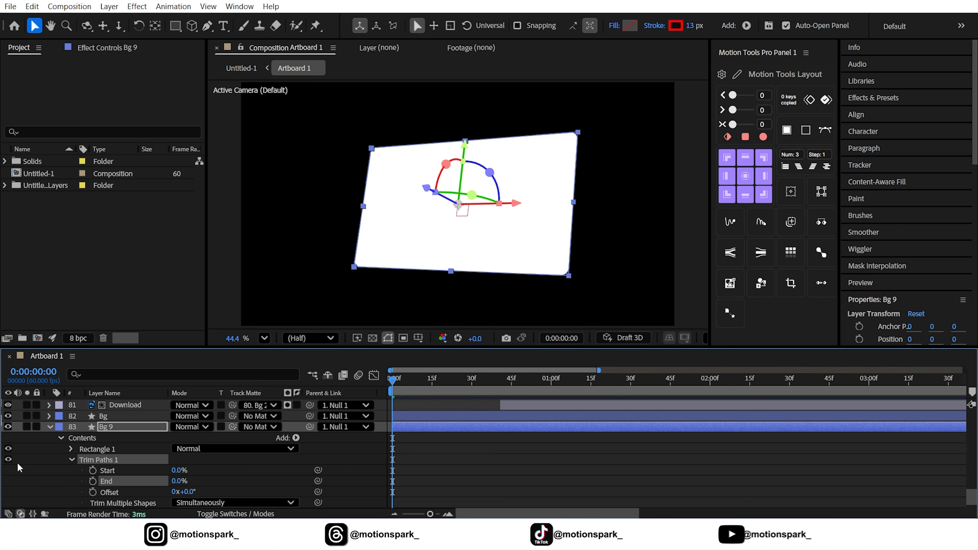
left_click(92, 471)
Keyframe Trim Paths Start to 100% at 2 seconds.
scroll(440, 494, "down", 1)
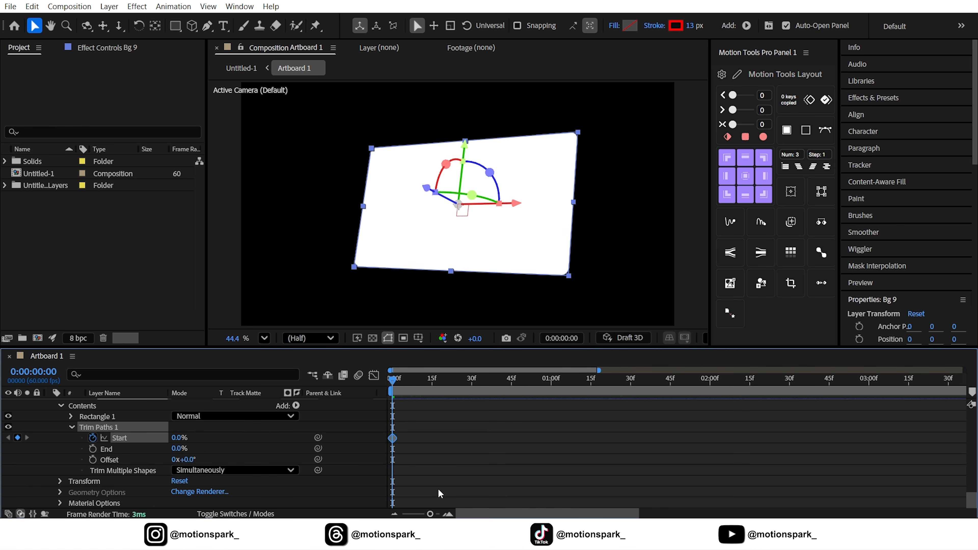
left_click_drag(430, 514, 370, 516)
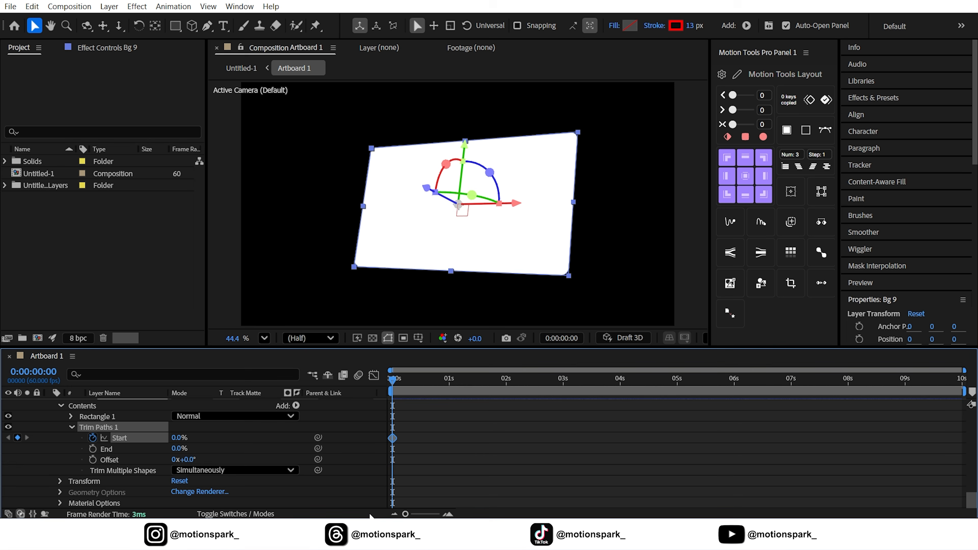
left_click(505, 385)
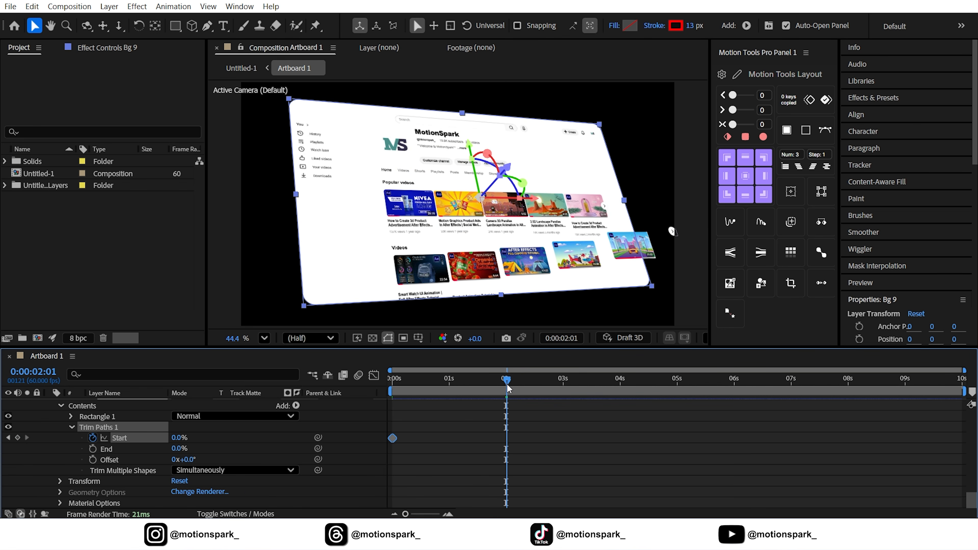
key("Page_Up")
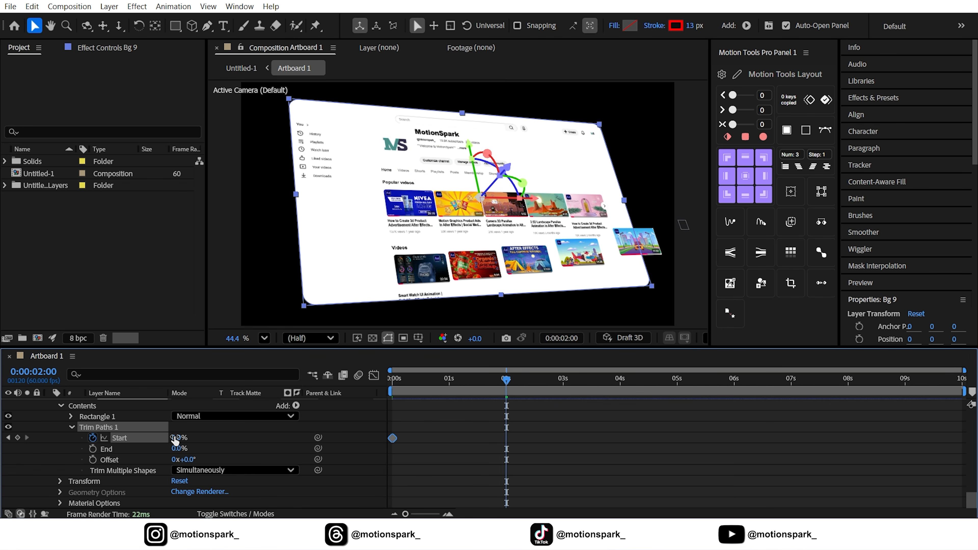
left_click_drag(200, 436, 308, 437)
Ease the two Start keyframes in the graph editor and return to the beginning of the timeline.
left_click_drag(603, 427, 346, 461)
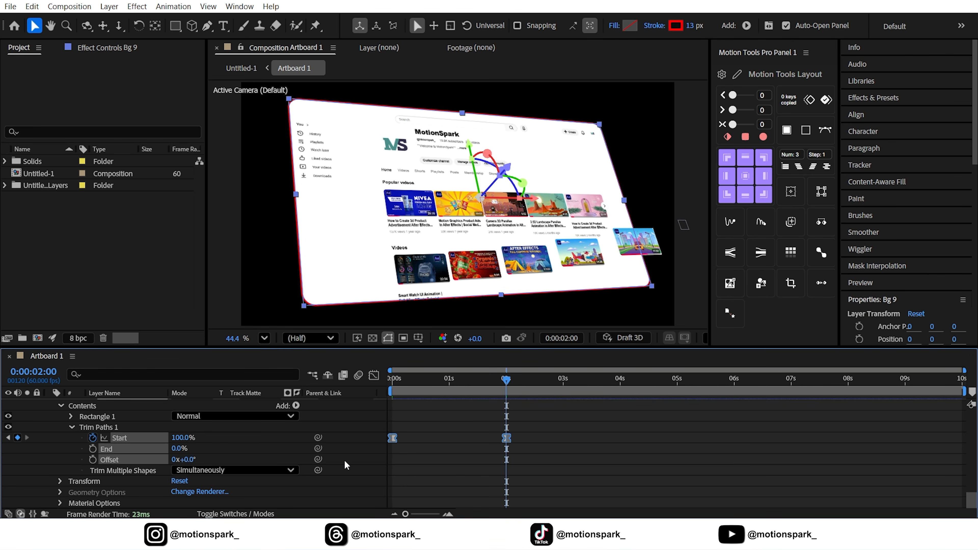
left_click(373, 376)
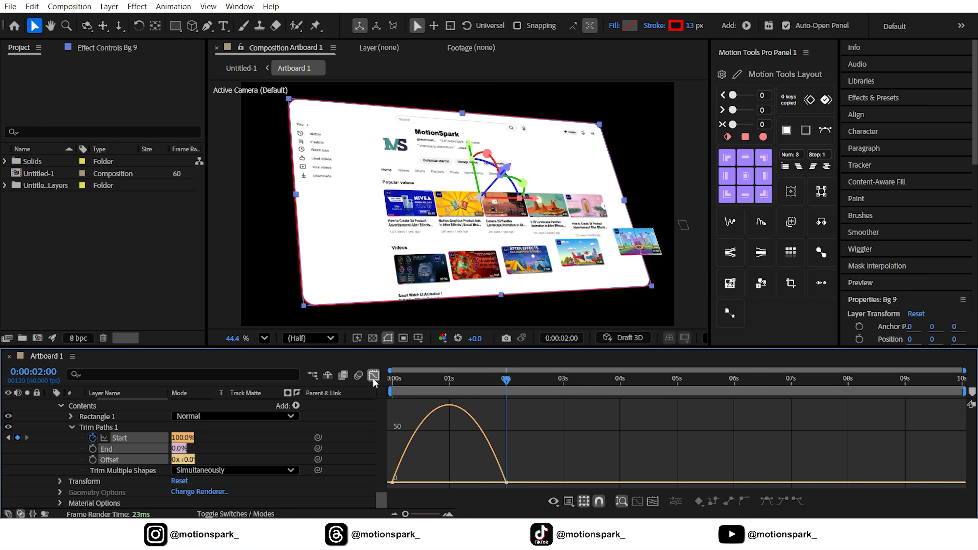
left_click_drag(489, 485, 400, 483)
left_click(373, 376)
left_click_drag(407, 382, 347, 385)
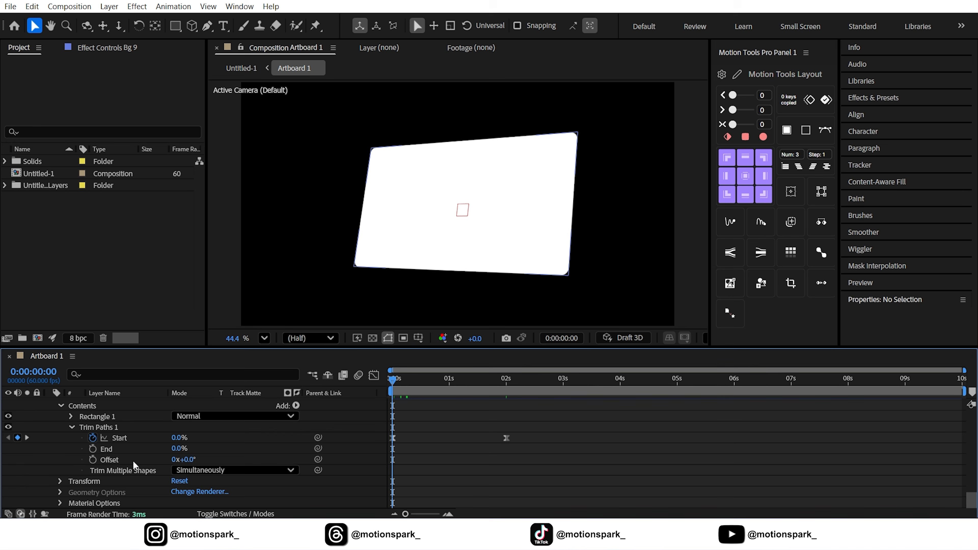
Keyframe the Trim Paths Offset from 0 at the start to 1x (one full turn) at 4 seconds.
left_click(93, 460)
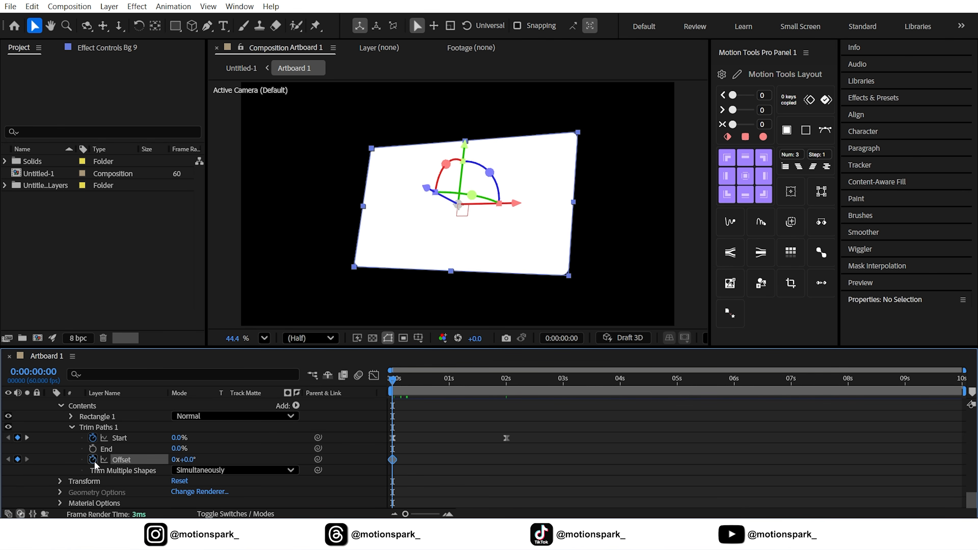
left_click(620, 384)
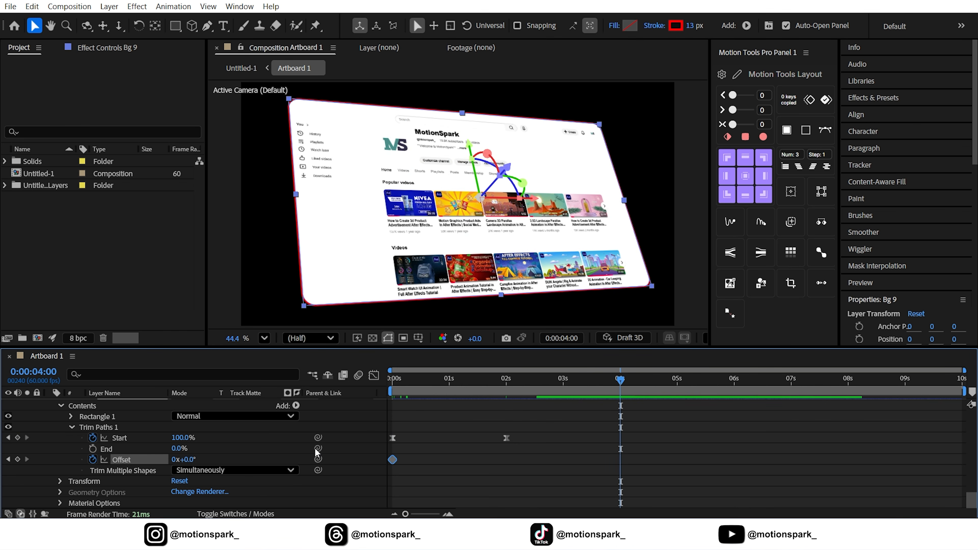
left_click(174, 461)
type("1")
key("Return")
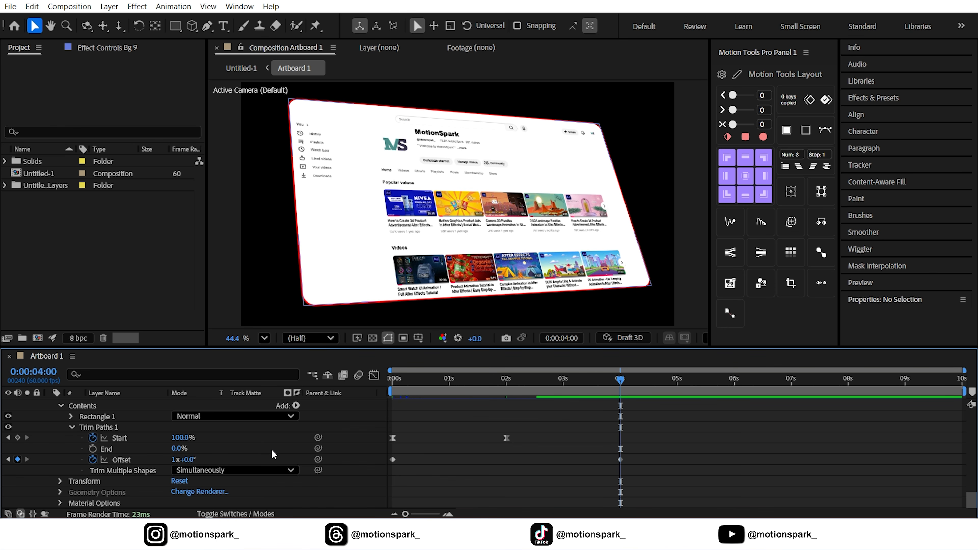
Ease the Offset keyframes in the graph editor.
left_click_drag(640, 462, 354, 471)
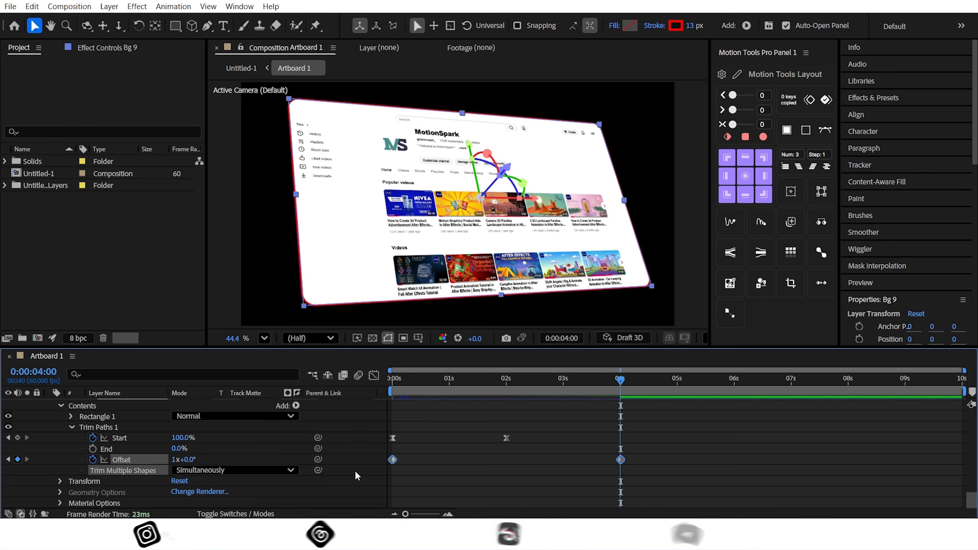
left_click(374, 376)
left_click_drag(643, 472, 505, 482)
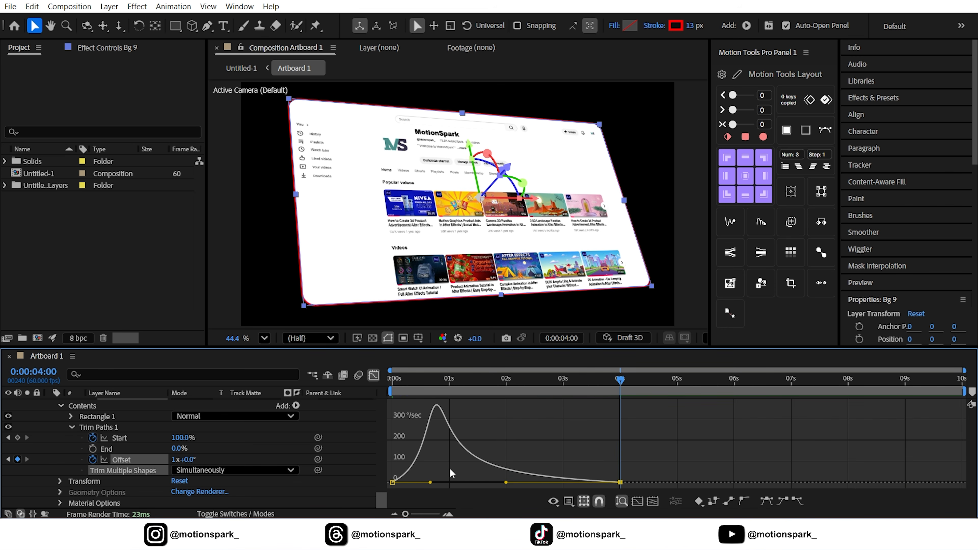
left_click(374, 376)
Shift all the Trim Paths keyframes later so they begin at about 10 frames.
key("Home")
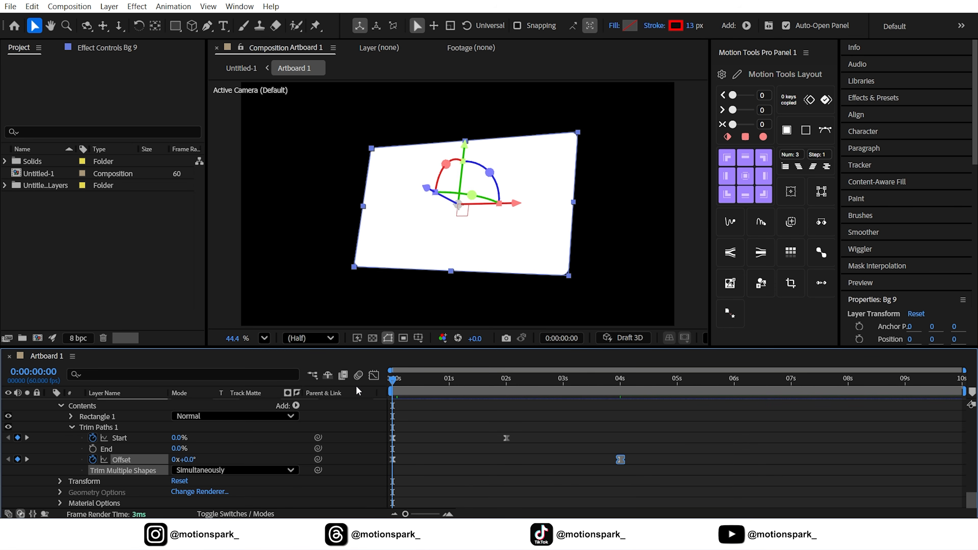
key("space")
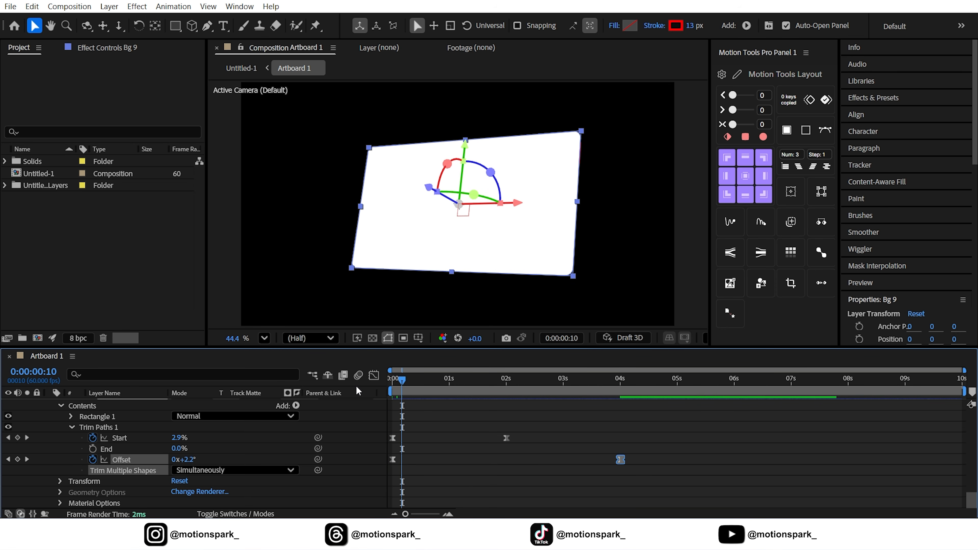
left_click_drag(698, 428, 356, 496)
left_click_drag(393, 448, 400, 449)
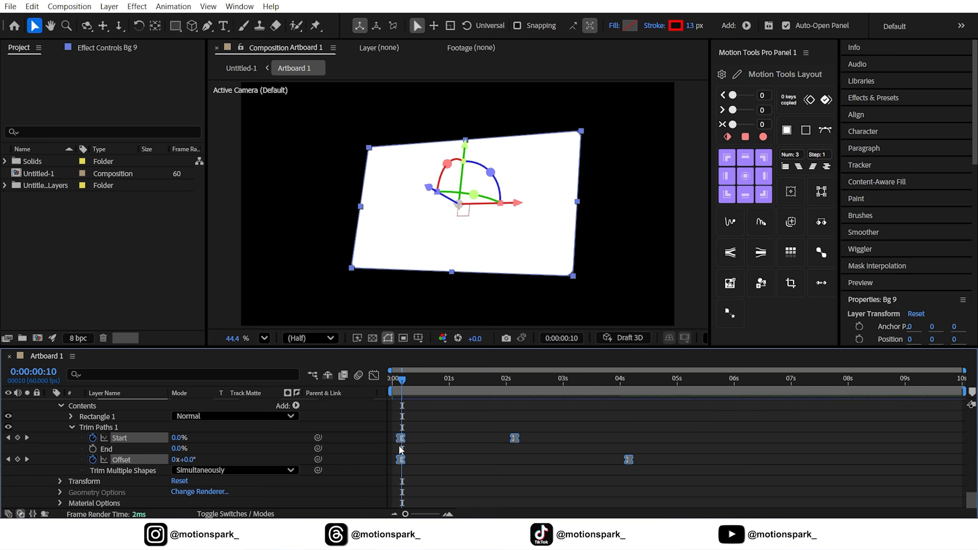
Preview the trim path stroke animation from the start.
key("Home")
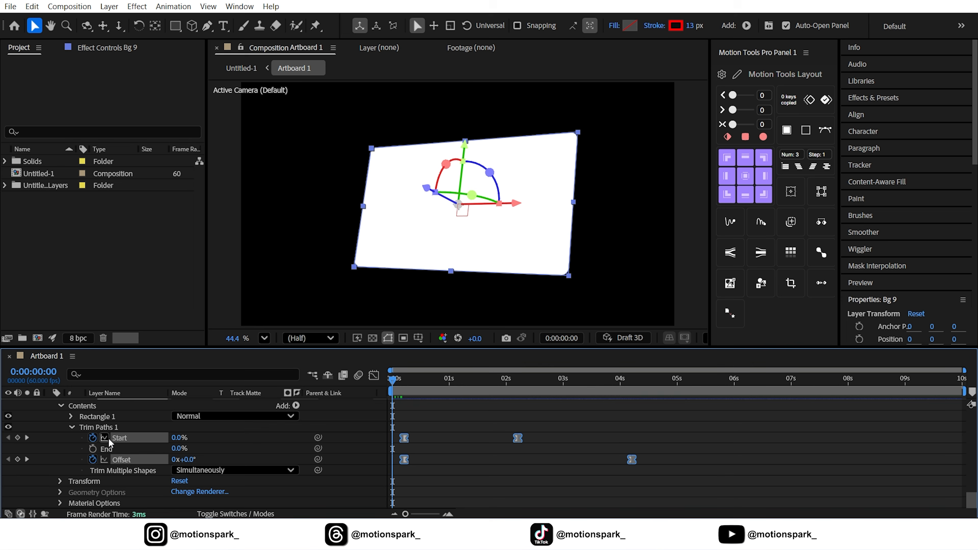
left_click(367, 440)
key("space")
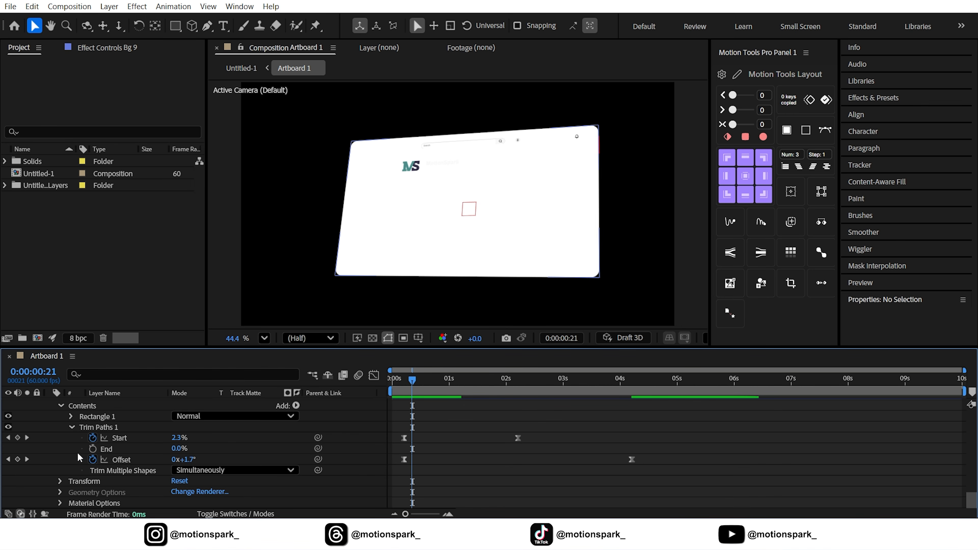
Solo the Bg 9 layer and inspect its animated stroke up close in the viewer.
scroll(77, 453, "up", 2)
left_click(27, 427)
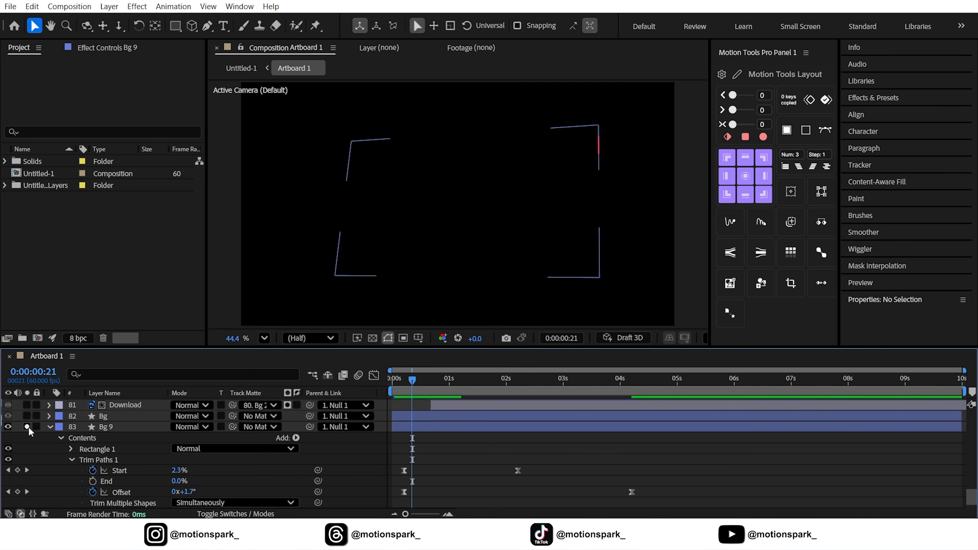
left_click_drag(436, 386, 461, 381)
scroll(308, 299, "up", 2)
scroll(308, 295, "up", 1)
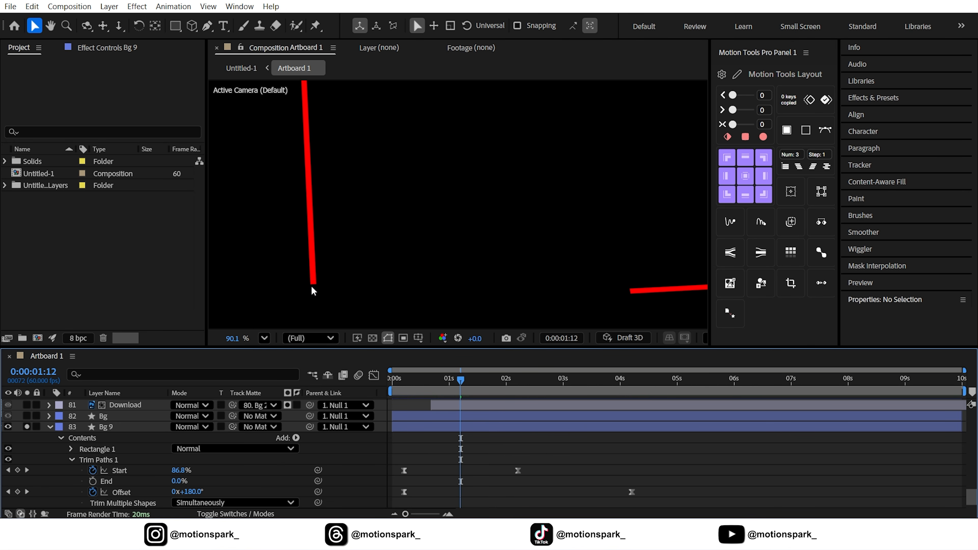
Set the stroke's Taper Start Length and End Length to 8%.
left_click(71, 460)
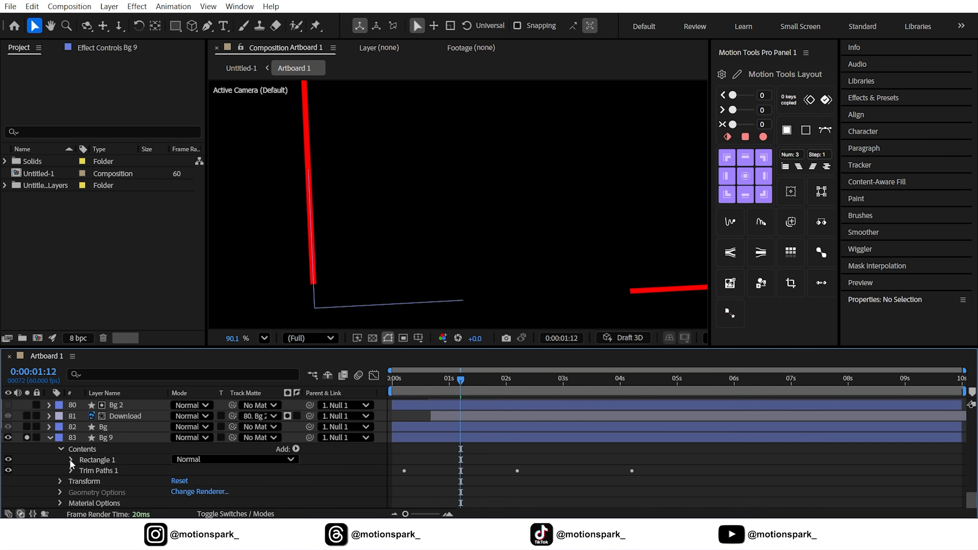
left_click(72, 460)
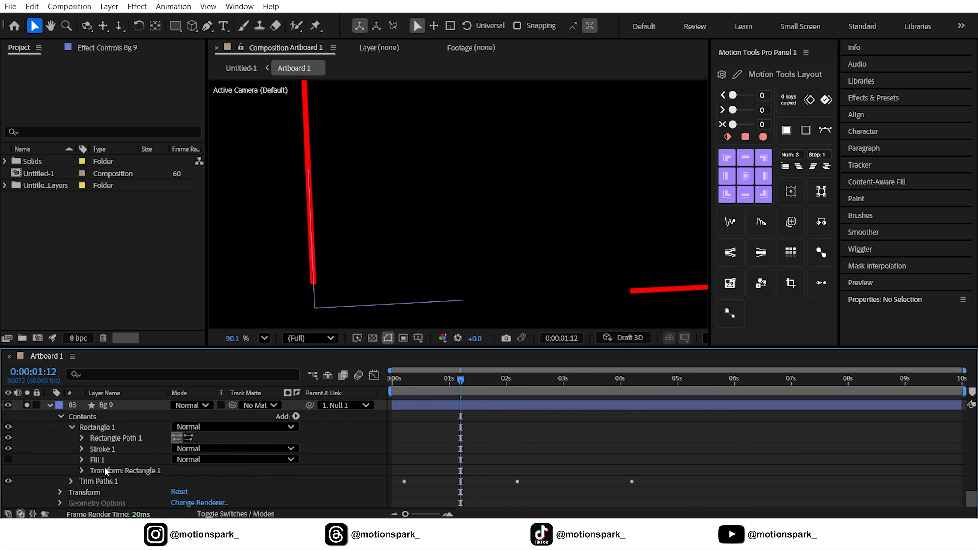
left_click(106, 449)
left_click(81, 449)
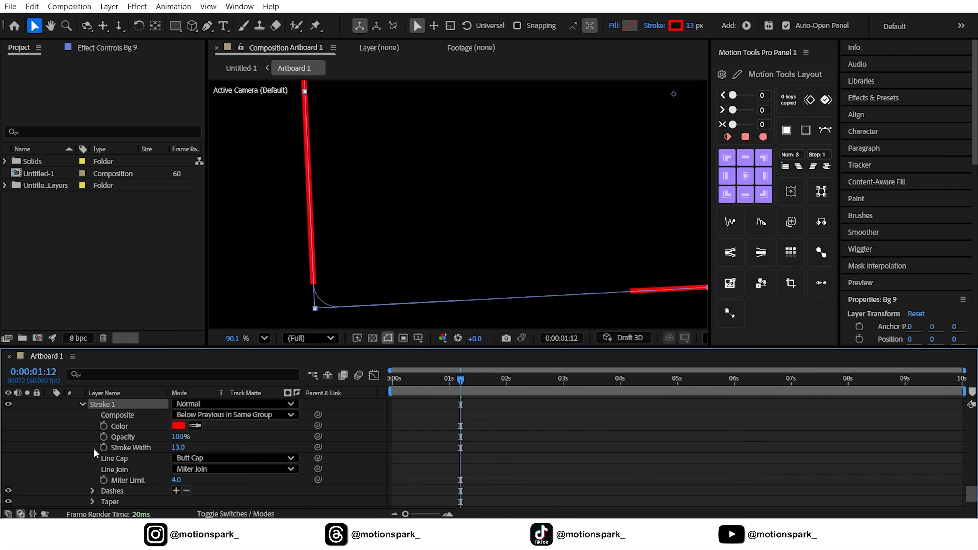
scroll(160, 448, "down", 1)
left_click(93, 469)
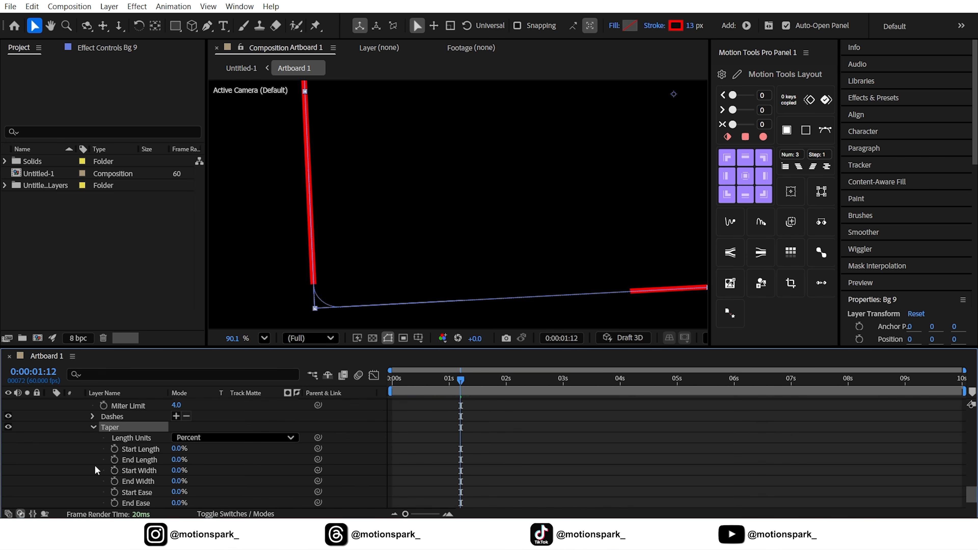
scroll(176, 457, "down", 2)
left_click(180, 449)
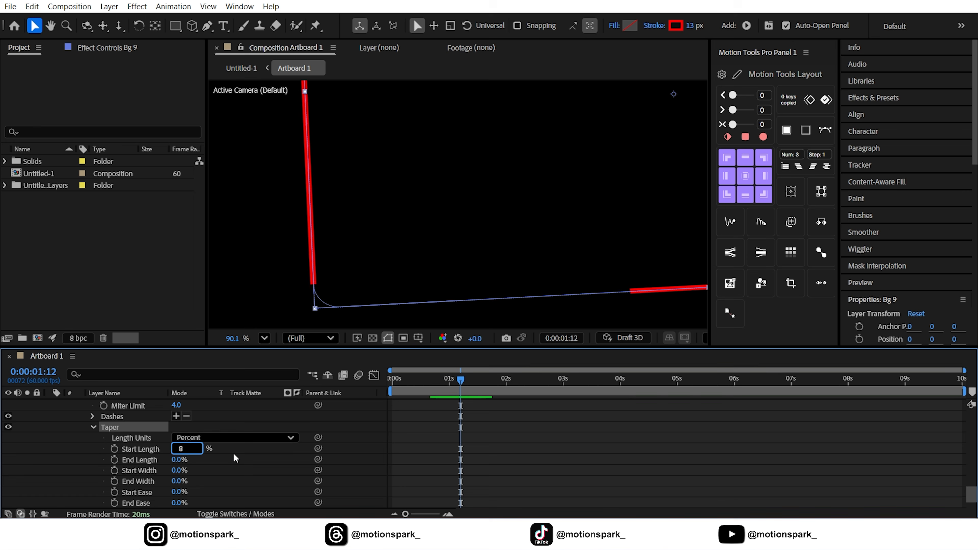
key("Return")
left_click(188, 460)
type("8")
key("Return")
left_click(334, 295)
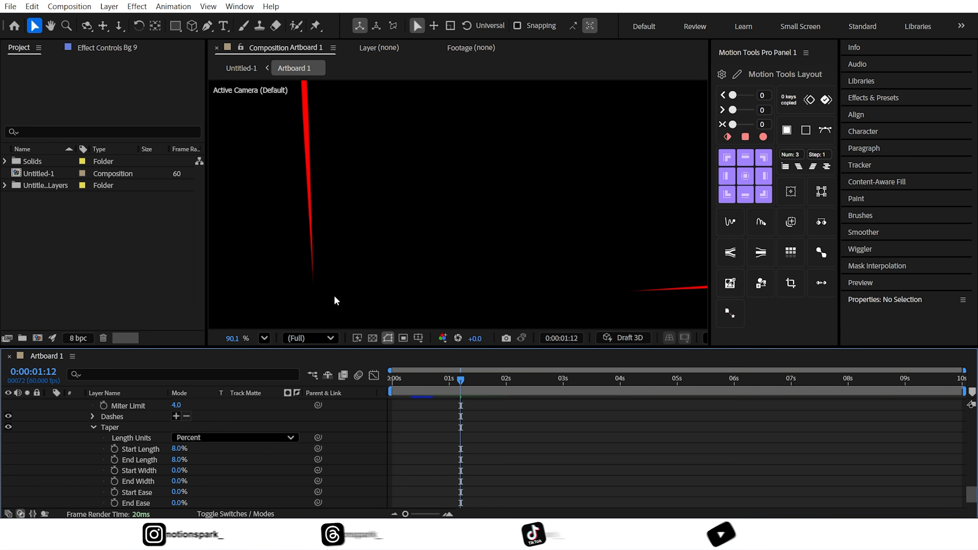
scroll(135, 457, "up", 5)
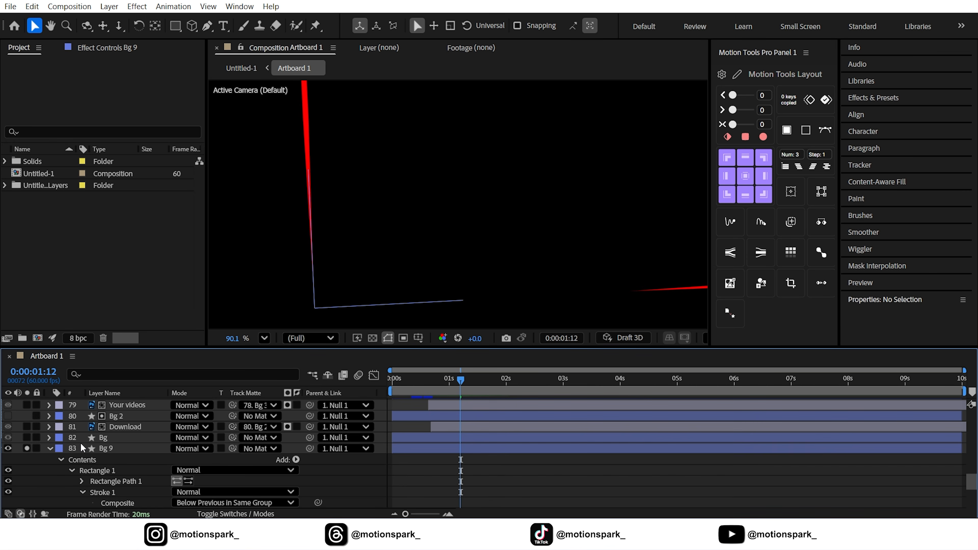
Apply the 4-Color Gradient effect to the Bg 9 outline layer.
left_click(51, 448)
left_click(115, 472)
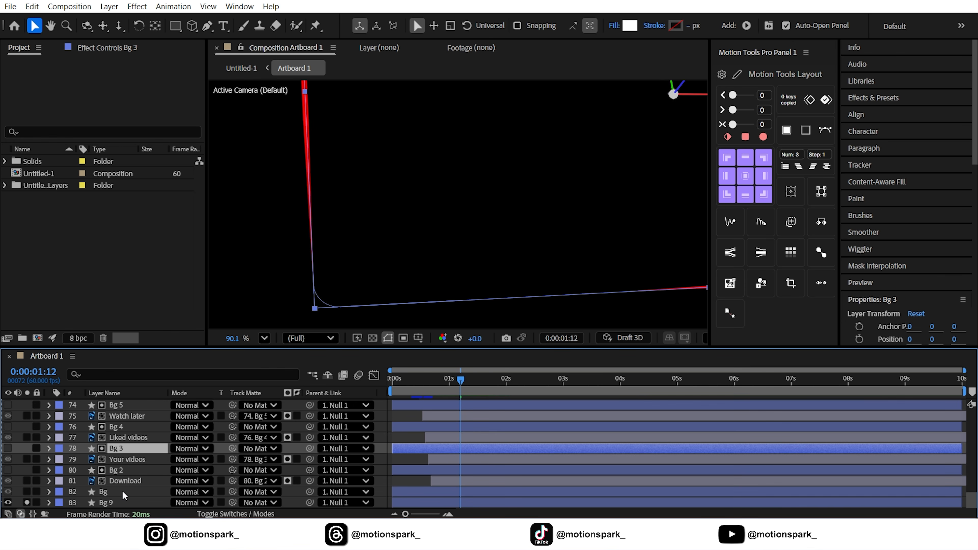
scroll(455, 250, "down", 5)
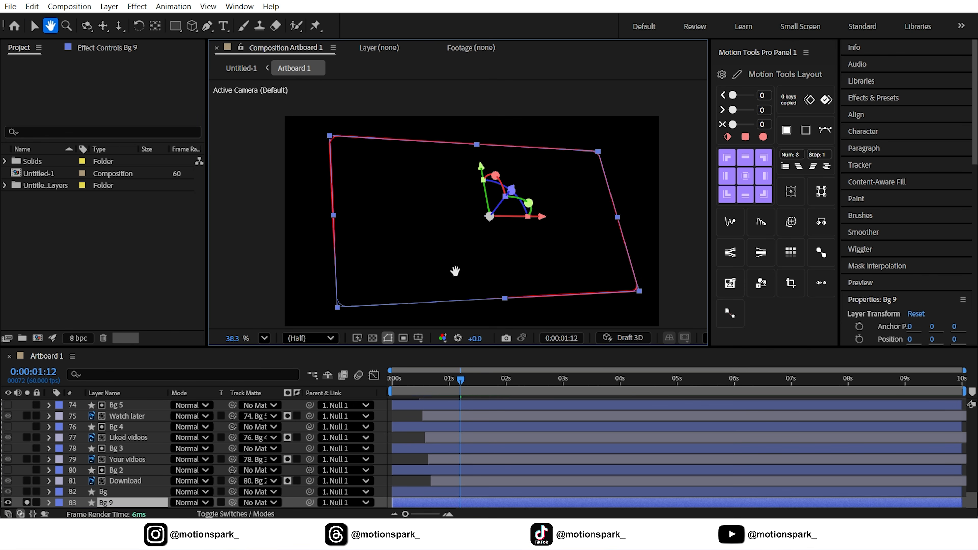
left_click(901, 104)
left_click(874, 114)
type("4")
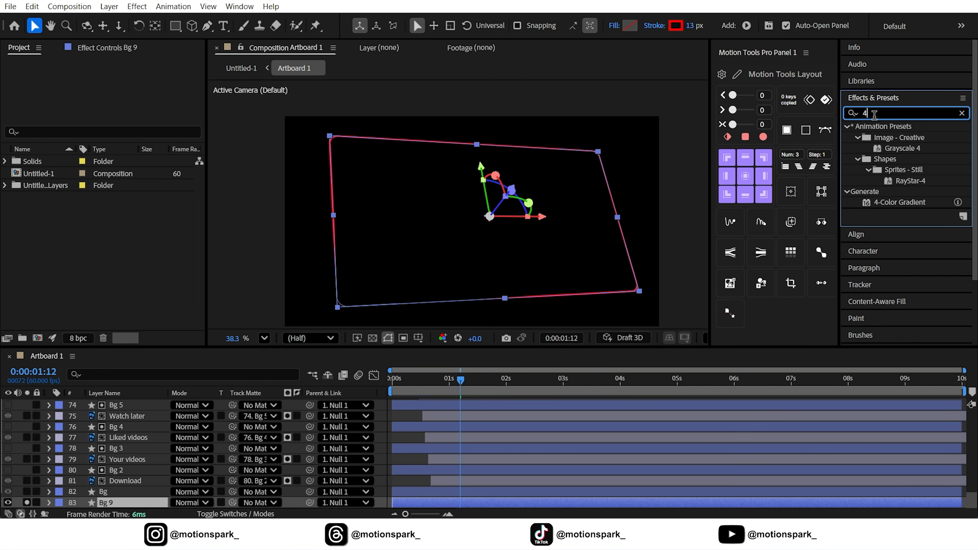
mouse_move(905, 204)
left_mouse_down()
mouse_move(347, 366)
mouse_move(192, 470)
mouse_move(127, 498)
left_mouse_up()
left_click(380, 435)
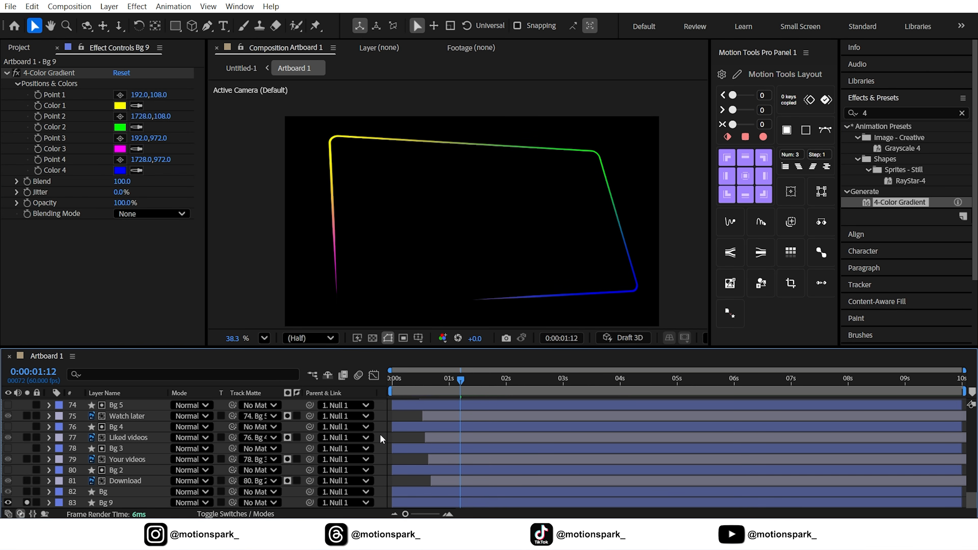
Apply Deep Glow 2 to Bg 9, with Radius 250 and Exposure about 0.27.
left_click(114, 502)
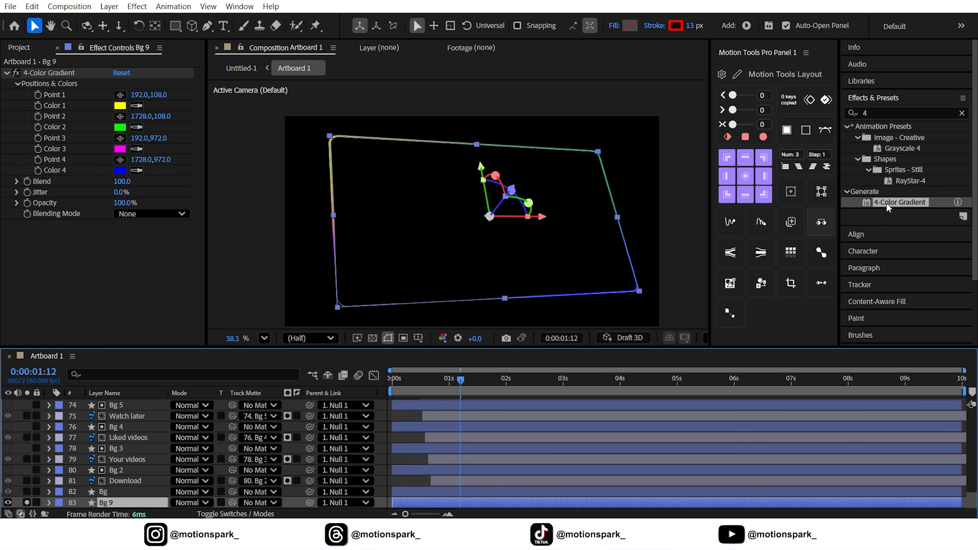
left_click(847, 113)
type("dee")
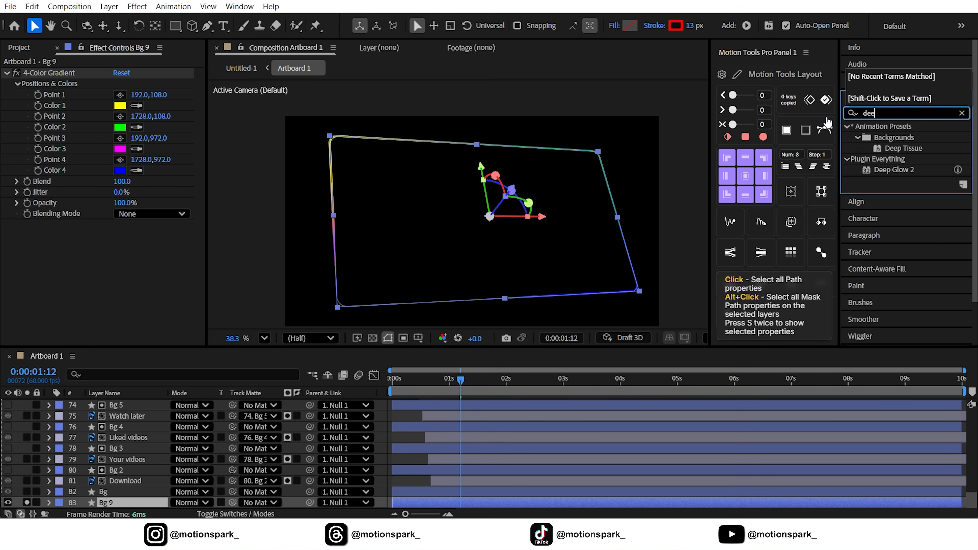
left_click_drag(892, 170, 133, 503)
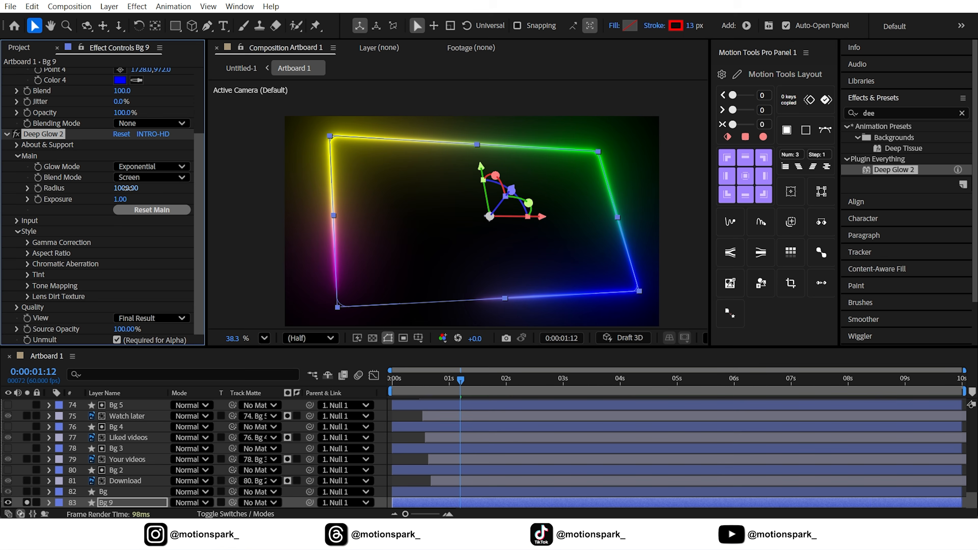
key("Return")
mouse_move(121, 201)
left_mouse_down()
mouse_move(75, 206)
mouse_move(130, 199)
left_mouse_up()
Unsolo Bg 9 and scrub the timeline to about 2 seconds to preview the glowing mockup.
left_click(27, 502)
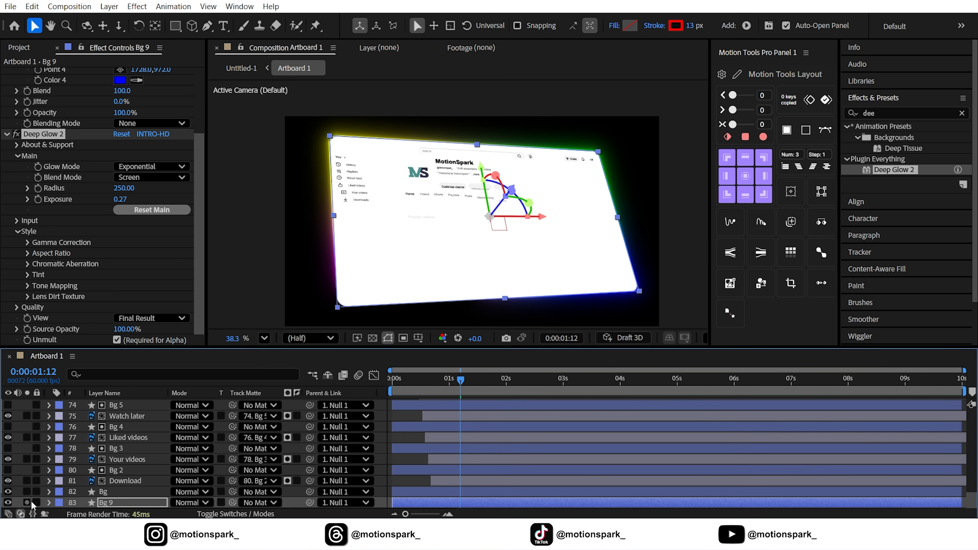
left_click(405, 436)
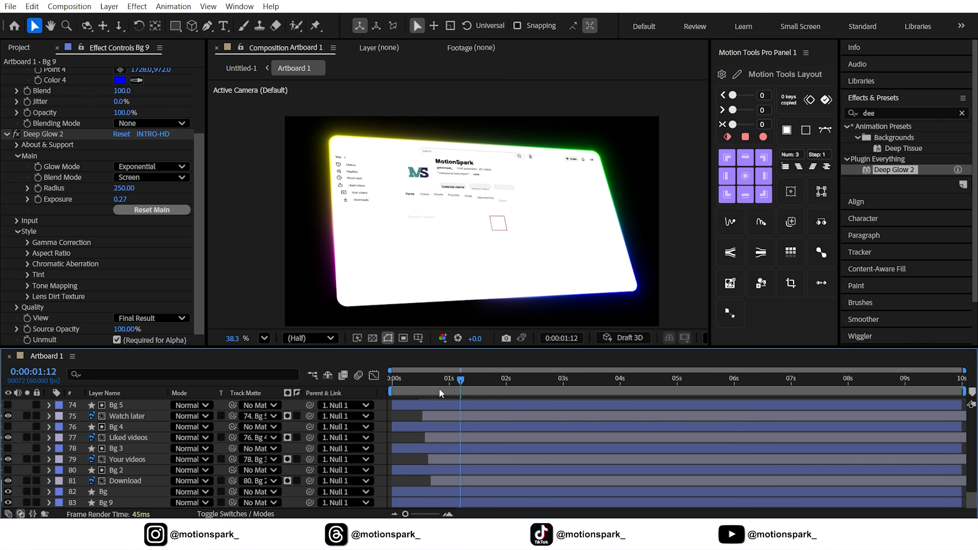
left_click_drag(440, 389, 512, 379)
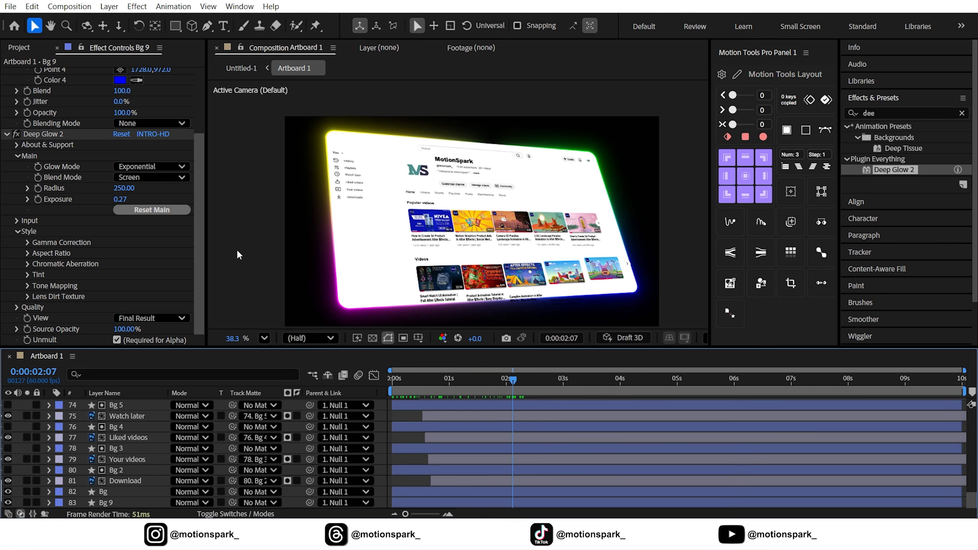
Create a new solid layer named BG 2.
left_click(108, 7)
mouse_move(135, 22)
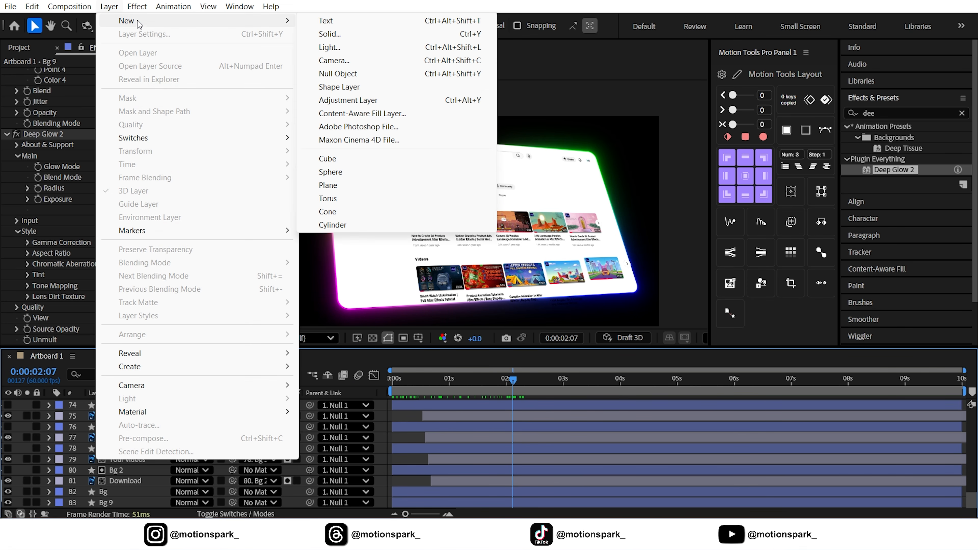
left_click(341, 34)
type("BG")
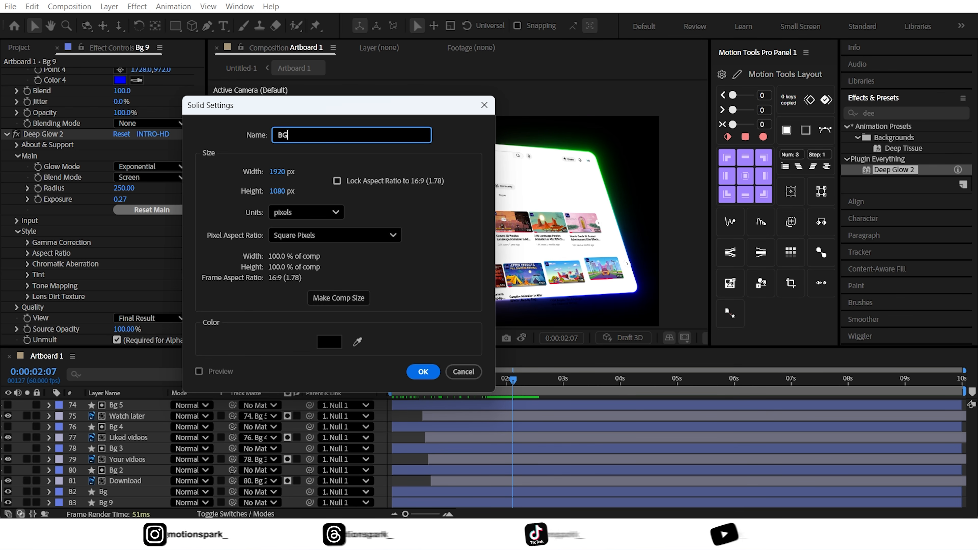
type(" 2")
left_click(408, 373)
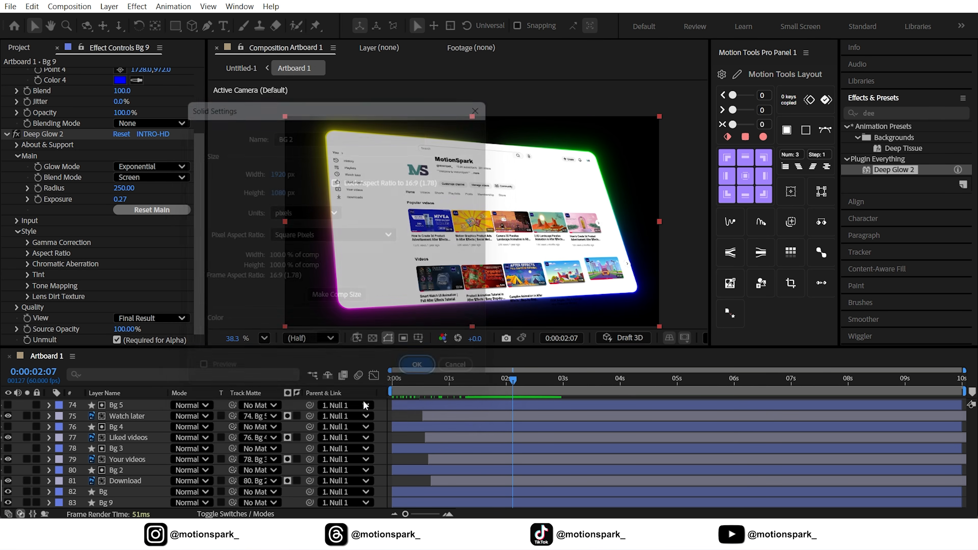
Apply the 4-Color Gradient effect to BG 2 and set Color 1 to 94F9FF.
left_click(886, 116)
type("4")
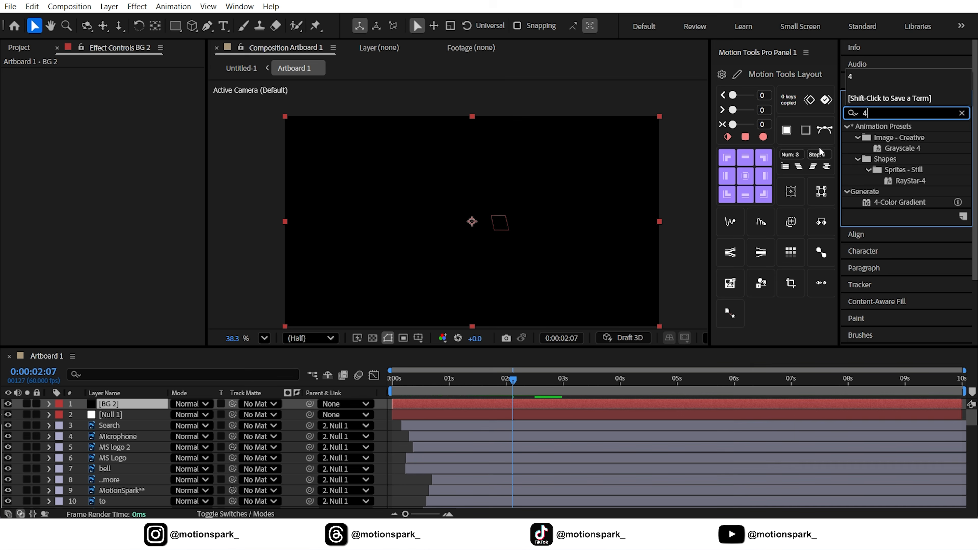
left_click_drag(903, 204, 115, 408)
left_click(120, 106)
type("94f9ff")
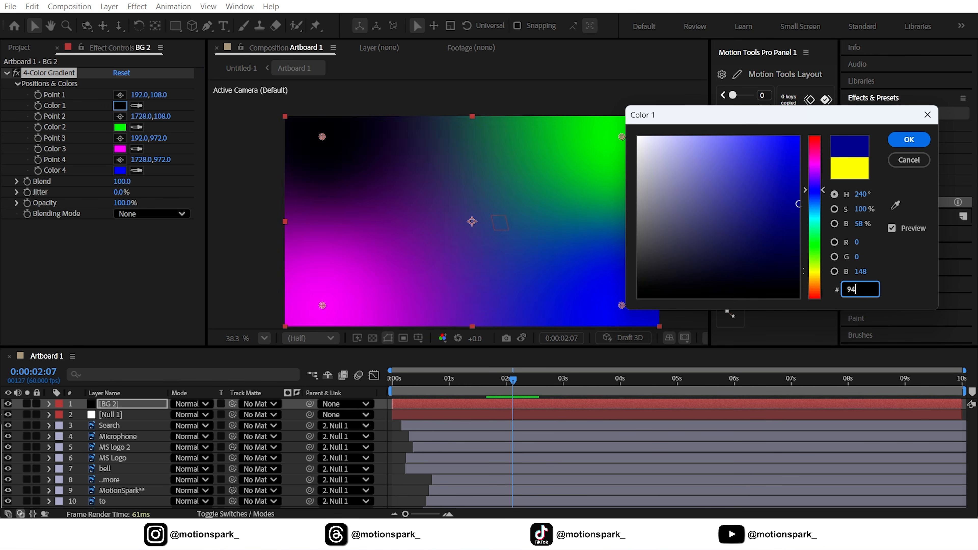
left_click(909, 141)
Set gradient Color 2 to 00F1FF and Color 3 to 002126, sampling Color 3 into Color 4.
left_click(121, 127)
type("00e5ff")
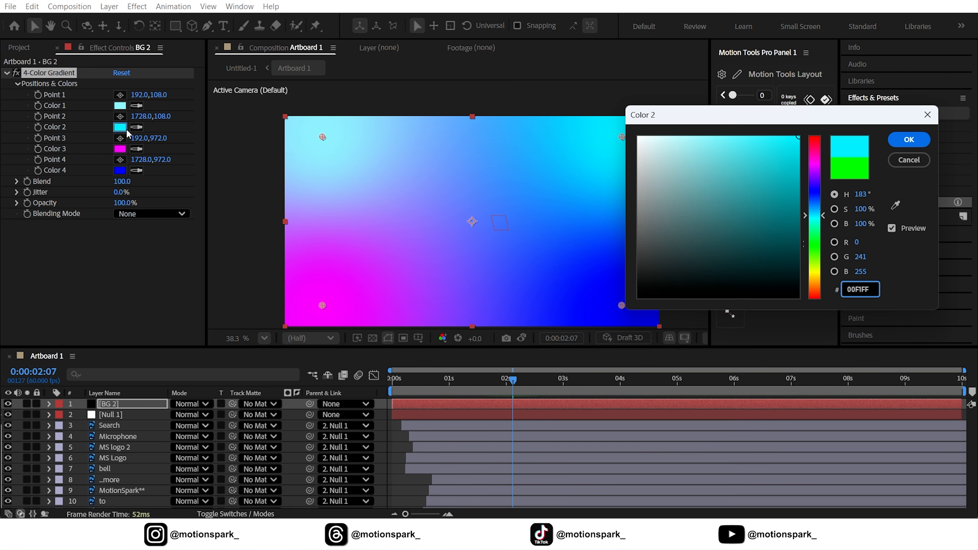
left_click(908, 141)
left_click(120, 149)
type("00191c")
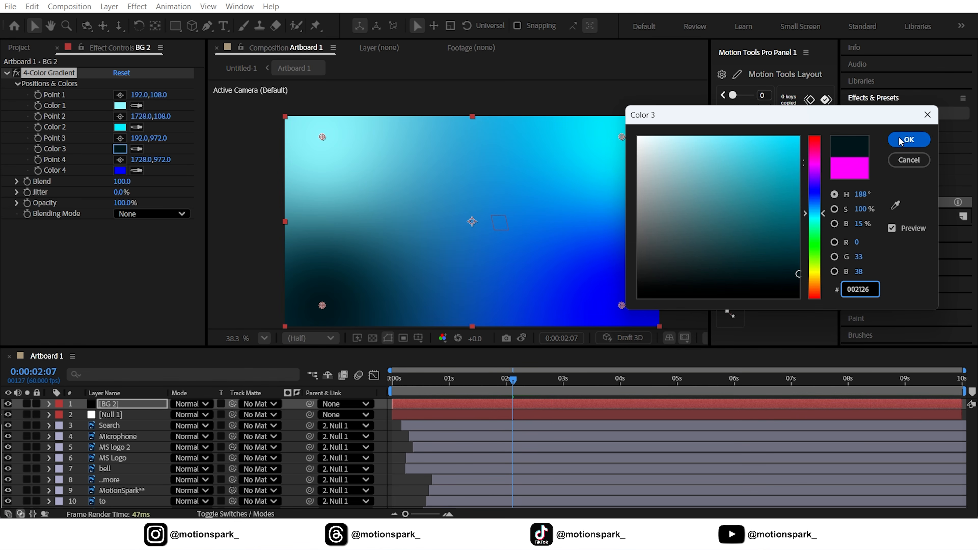
left_click(904, 141)
left_click(135, 171)
left_click(120, 149)
Drag the four gradient points outward beyond the corners of the BG 2 frame.
scroll(385, 197, "down", 3)
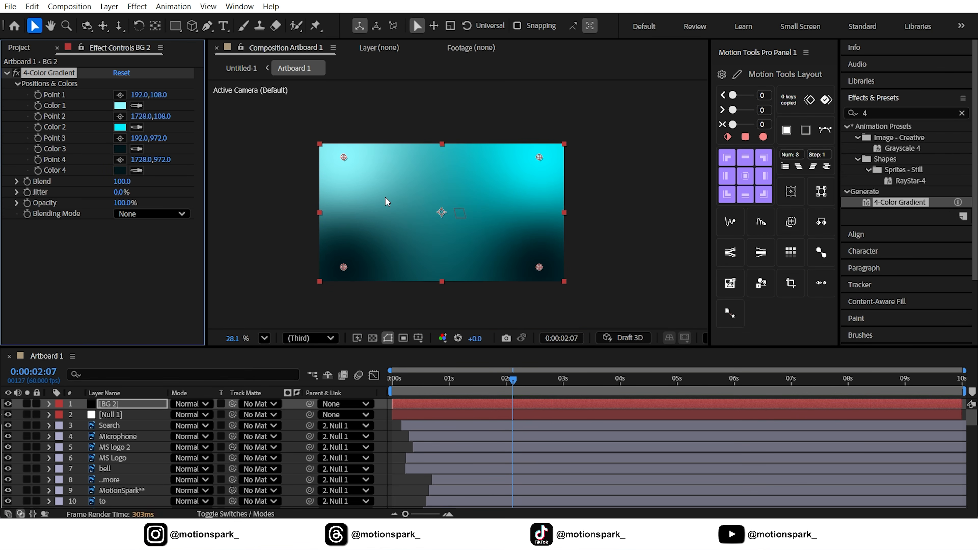
left_click_drag(559, 153, 635, 94)
left_click_drag(323, 137, 245, 68)
left_click_drag(558, 276, 537, 303)
left_click_drag(338, 276, 367, 304)
left_click_drag(537, 303, 542, 272)
left_click_drag(366, 305, 360, 329)
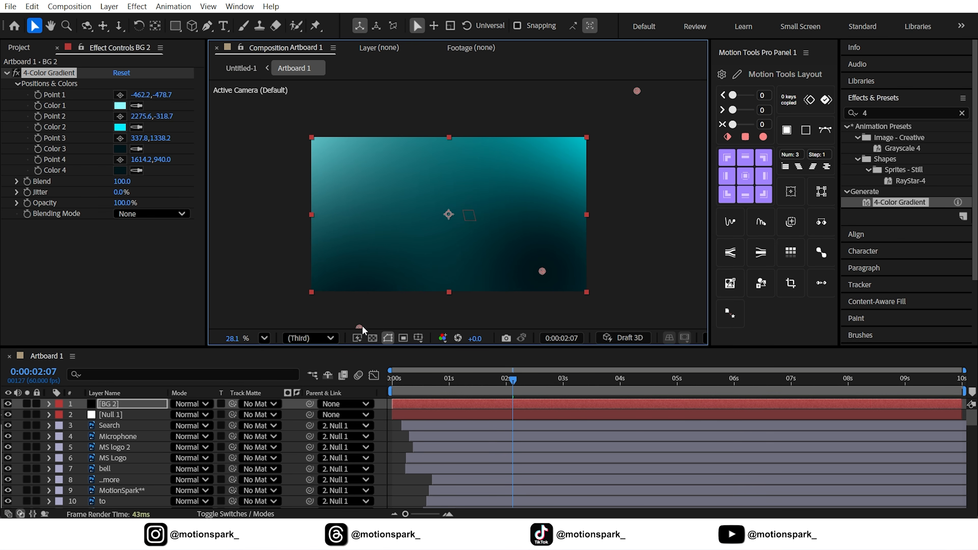
scroll(358, 179, "down", 4)
left_click_drag(292, 114, 280, 87)
left_click_drag(525, 127, 545, 120)
left_click(264, 338)
left_click(285, 80)
Fine-tune the gradient points so the bright cyan sits at the top and the dark tones at the bottom.
left_click_drag(605, 294, 685, 287)
scroll(685, 287, "down", 1)
left_click_drag(334, 311, 325, 300)
left_click(265, 339)
left_click(284, 84)
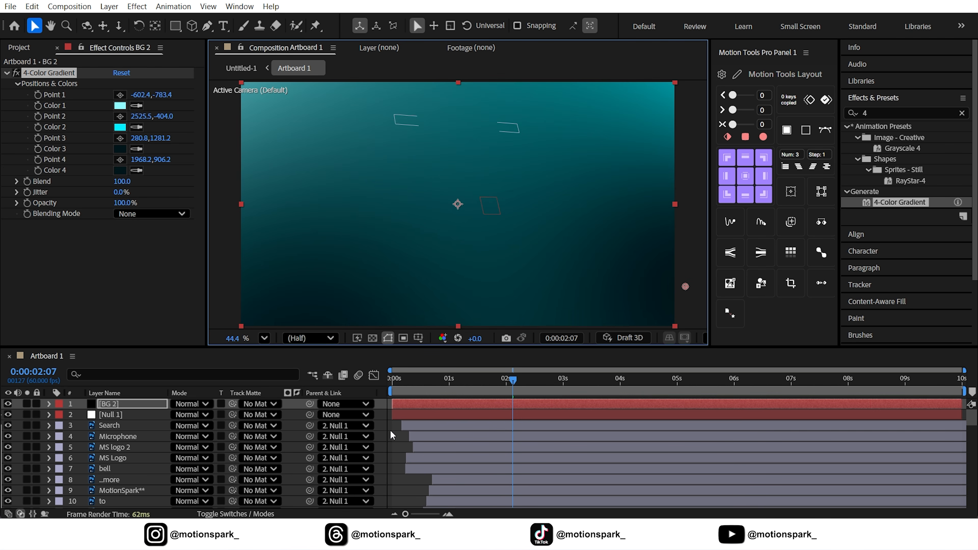
scroll(428, 244, "down", 3)
left_click_drag(617, 120, 632, 162)
left_click_drag(546, 271, 555, 288)
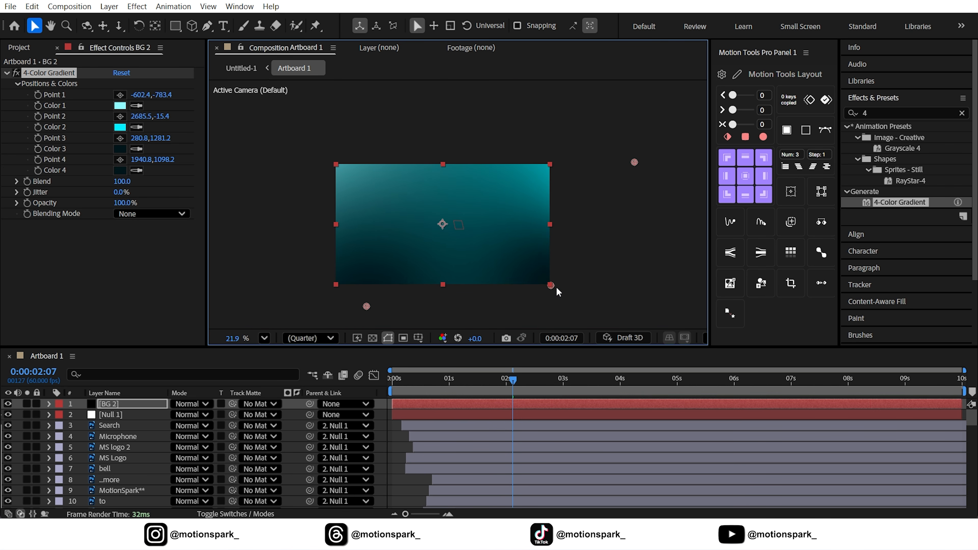
left_click_drag(367, 306, 370, 305)
left_click_drag(354, 232, 373, 267)
left_click_drag(286, 112, 304, 135)
left_click(264, 338)
left_click(284, 83)
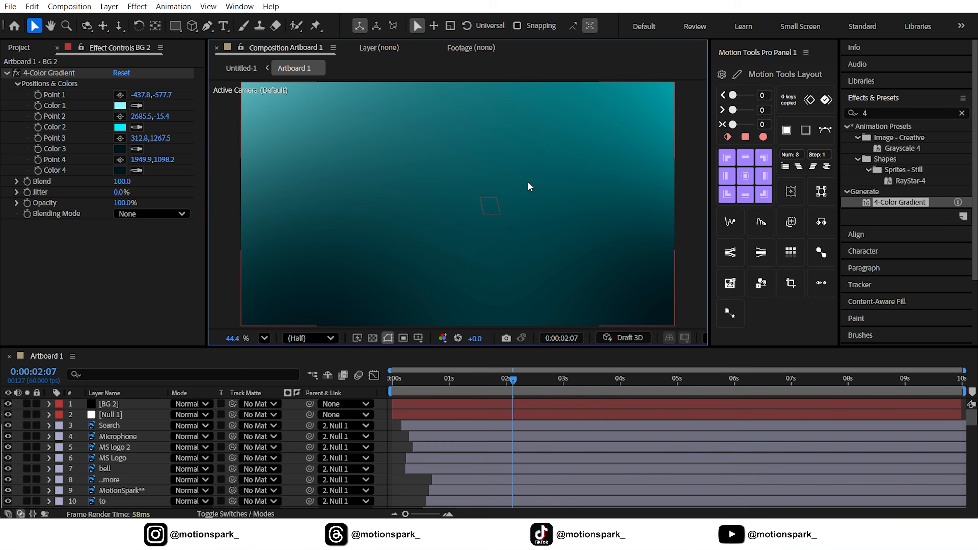
Move the BG 2 layer to the bottom of the layer stack.
left_click(122, 406)
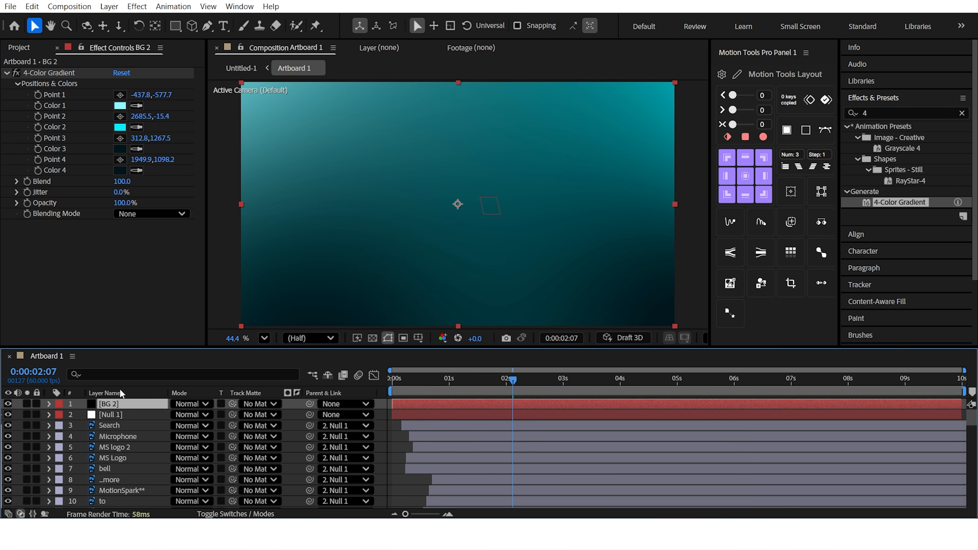
left_click_drag(111, 407, 124, 498)
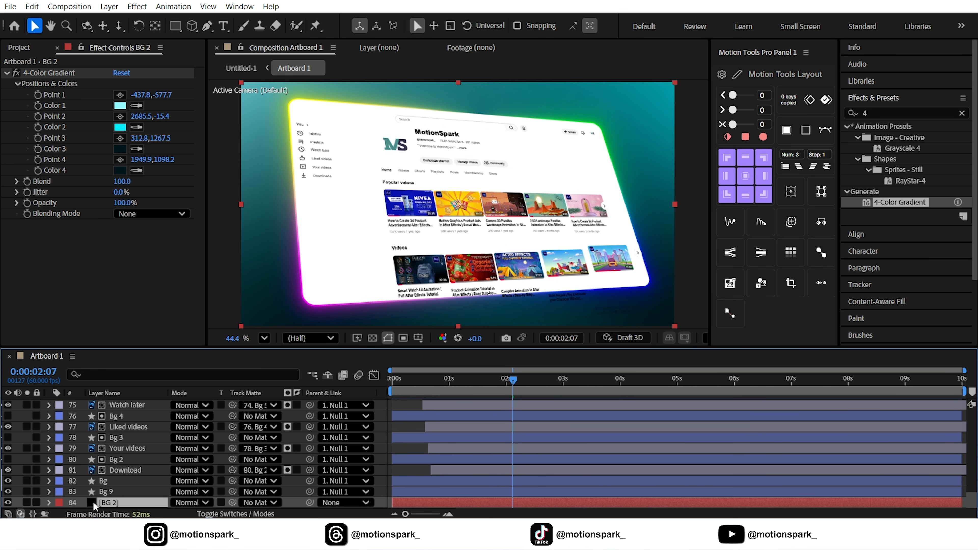
Create a new adjustment layer and rename it Grid.
left_click(109, 6)
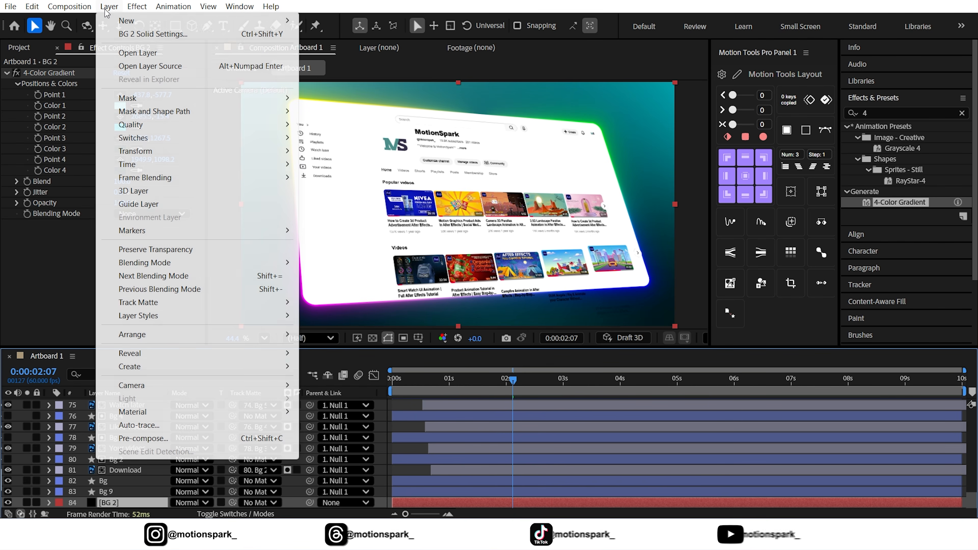
mouse_move(121, 20)
left_click(348, 99)
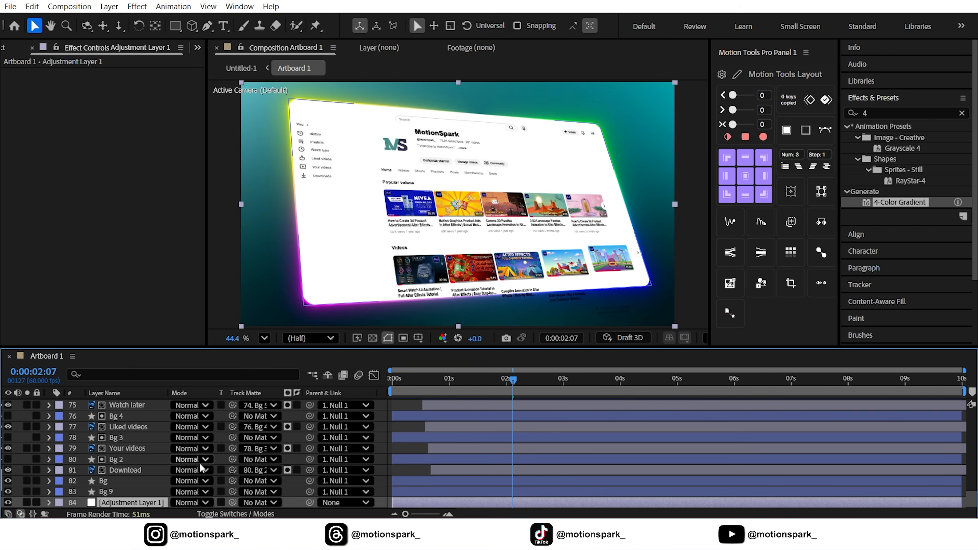
right_click(123, 494)
left_click(162, 448)
type("Grid")
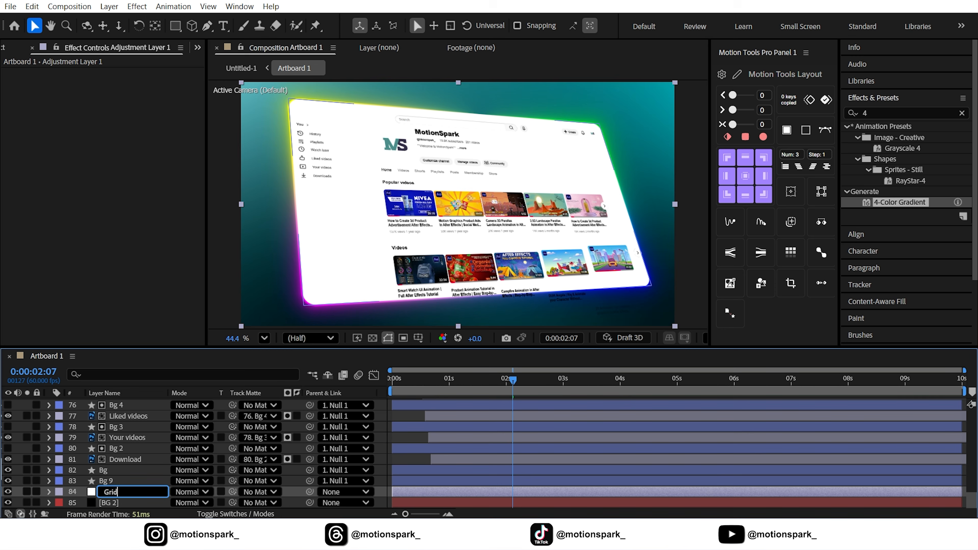
key("Return")
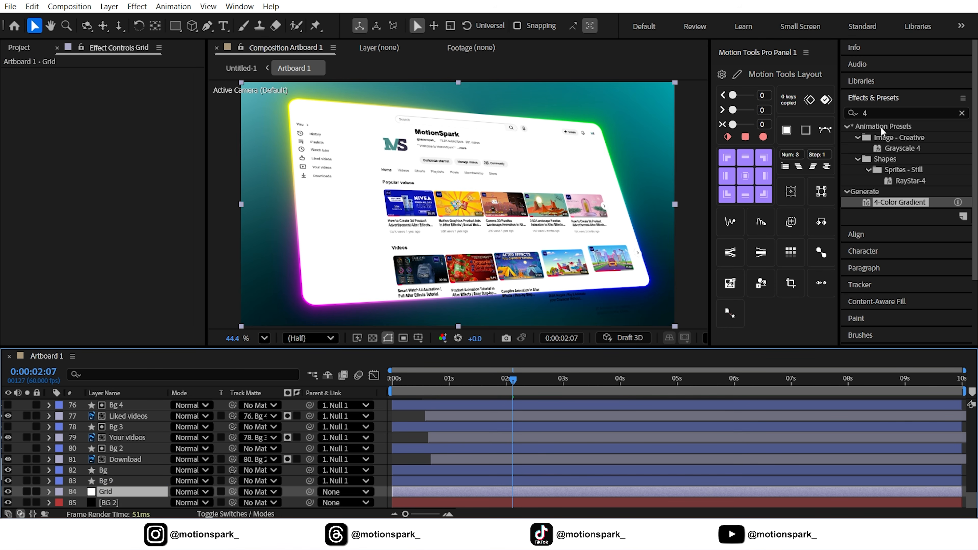
Apply the Grid effect to the Grid layer and solo it.
left_click(882, 113)
type("grid")
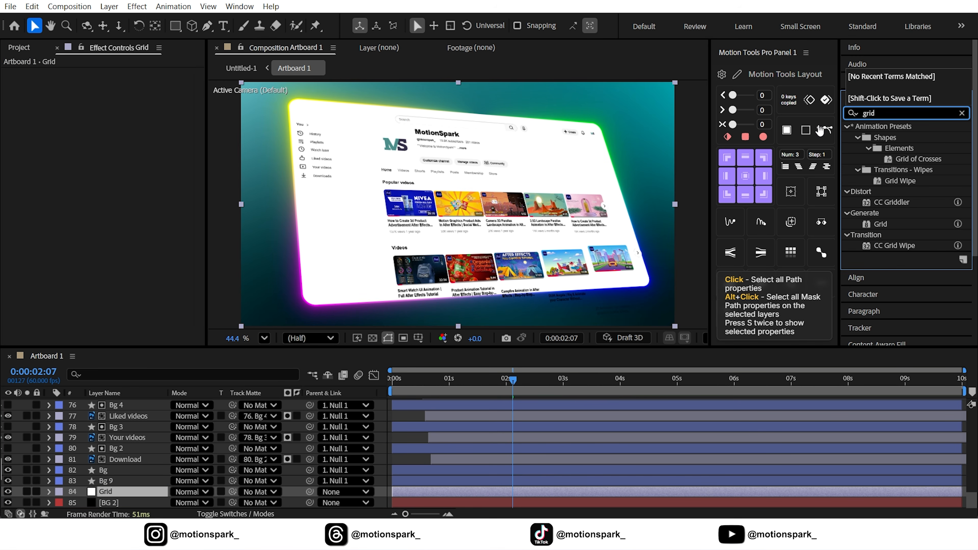
left_click_drag(874, 224, 106, 486)
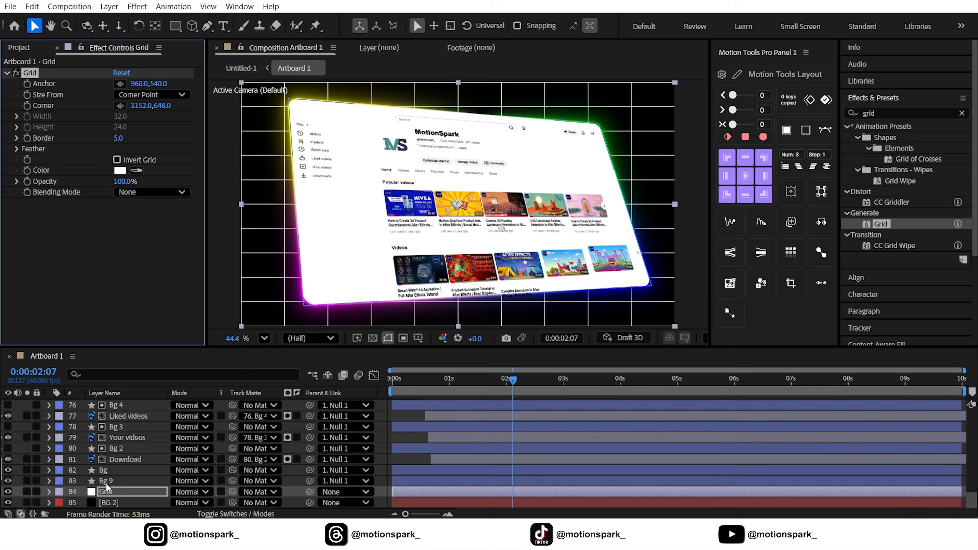
left_click(29, 493)
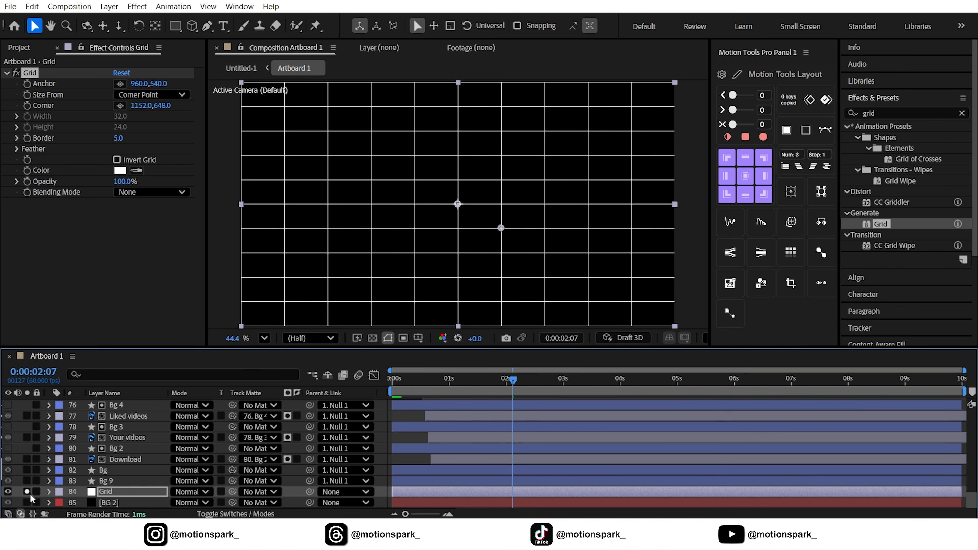
Set the Grid effect's Corner to 1029.0,629.0, Opacity to 2% and Blending Mode to Add.
mouse_move(143, 111)
left_mouse_down()
mouse_move(78, 121)
mouse_move(140, 114)
left_mouse_up()
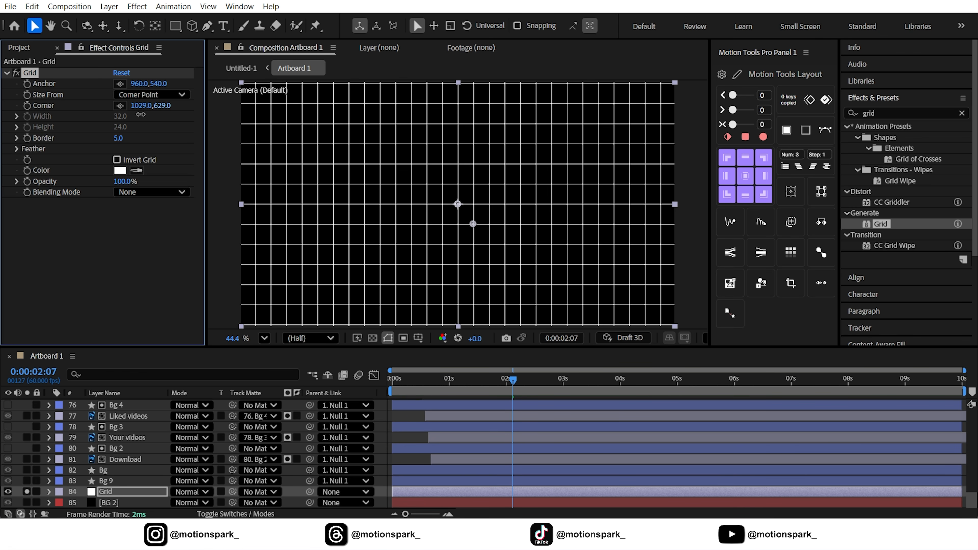
left_click(123, 181)
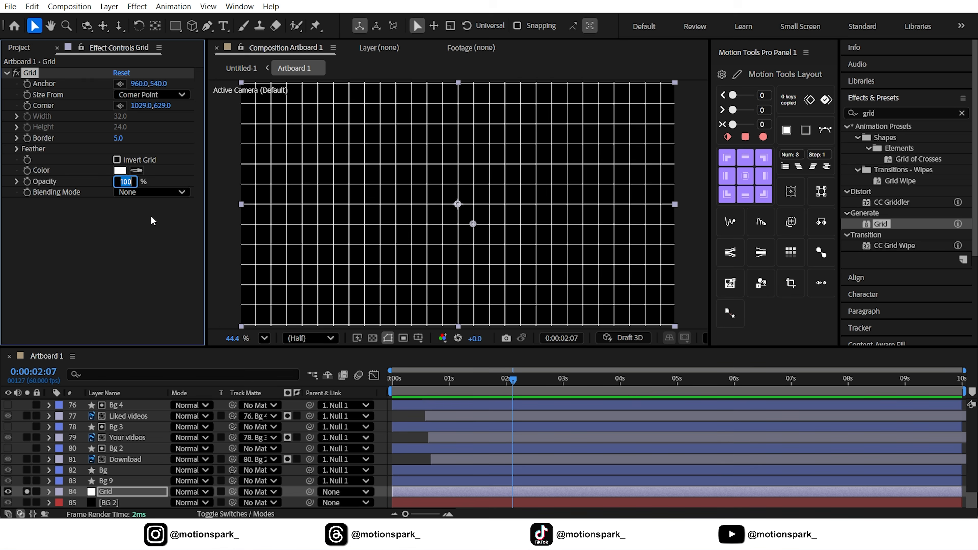
left_click(121, 331)
left_click(151, 192)
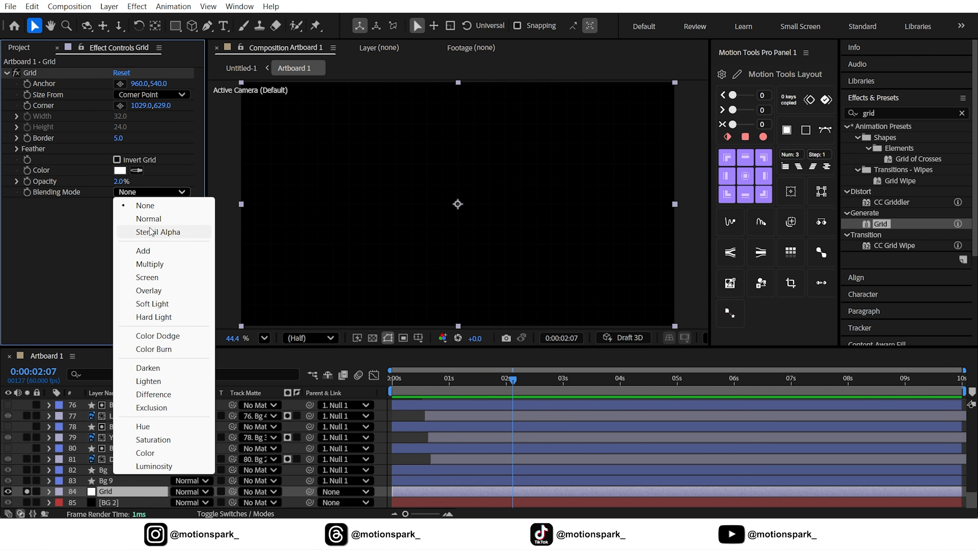
left_click(148, 250)
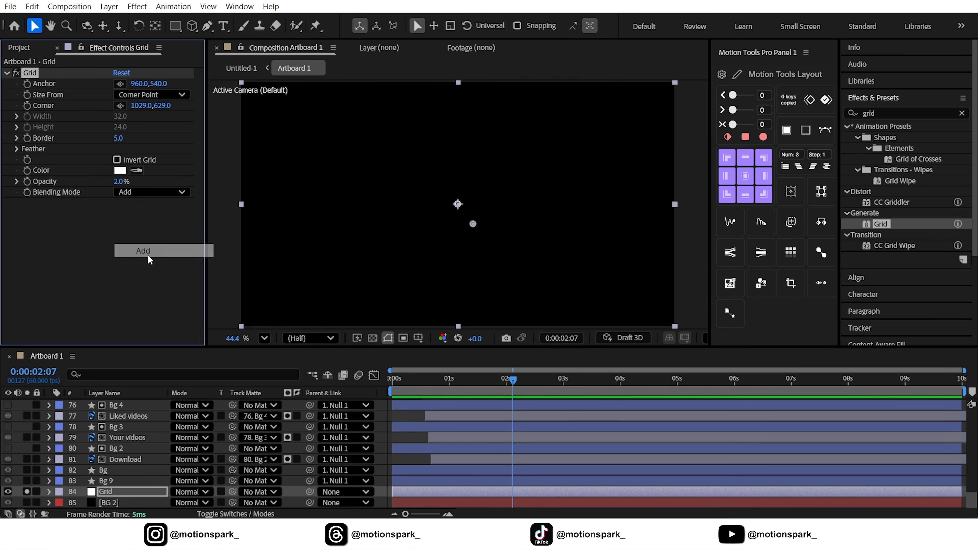
Add a full-frame elliptical mask to the Grid layer with 406 pixels of feather, soloing Grid and BG 2 while editing.
left_click(26, 492)
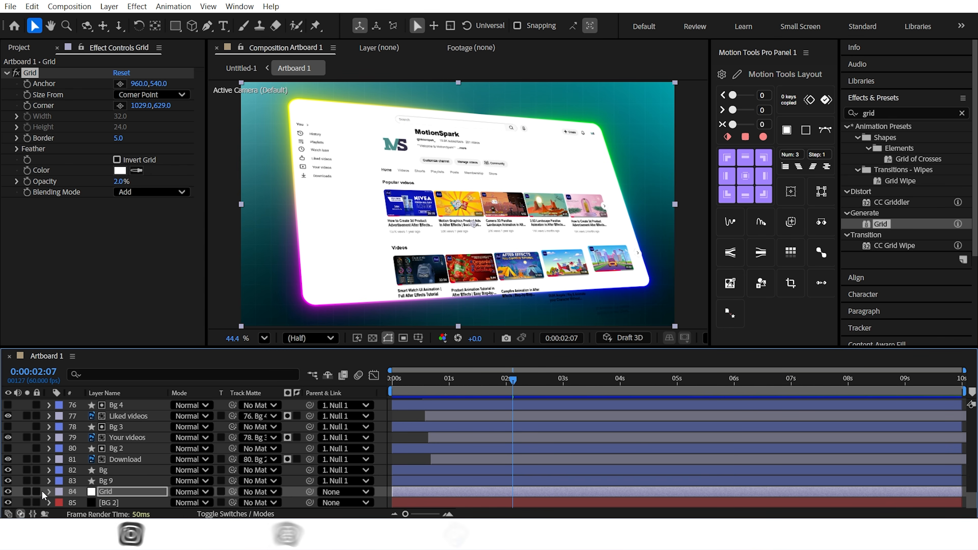
left_click(25, 501)
left_click(26, 491)
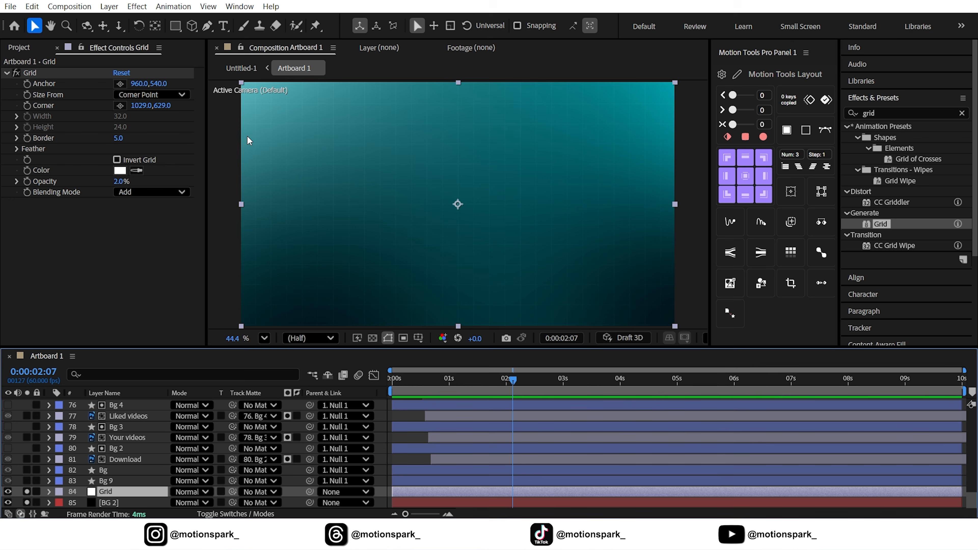
left_click_drag(172, 30, 229, 50)
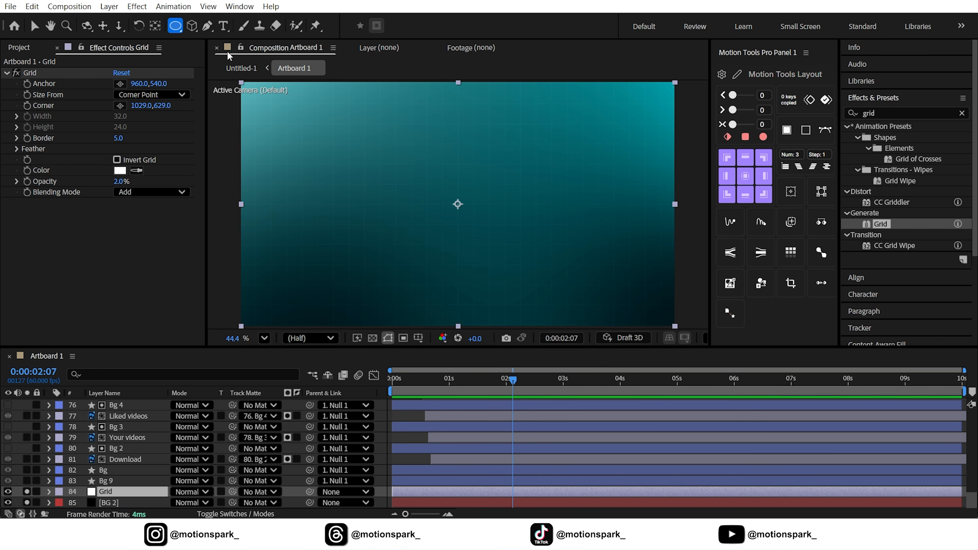
double_click(175, 26)
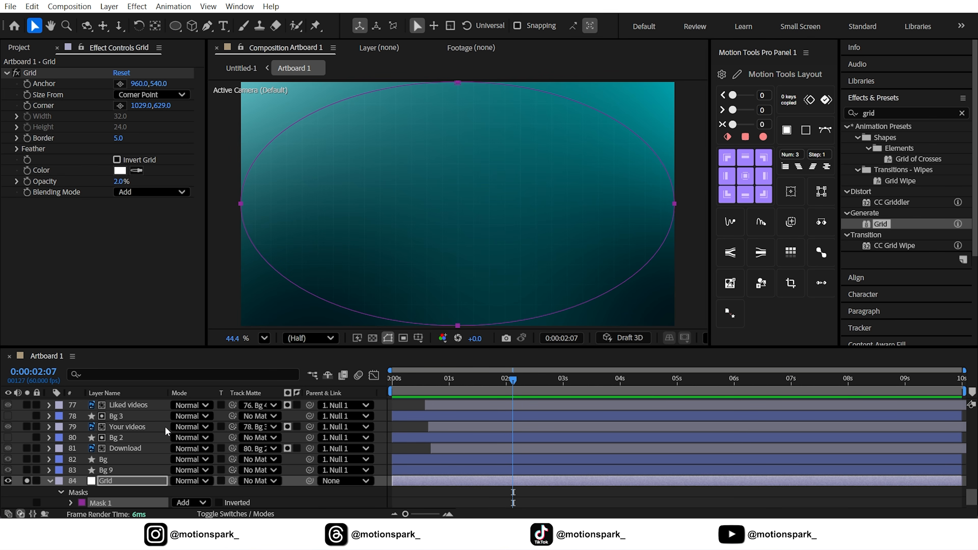
left_click(70, 503)
scroll(116, 486, "down", 3)
left_click(387, 338)
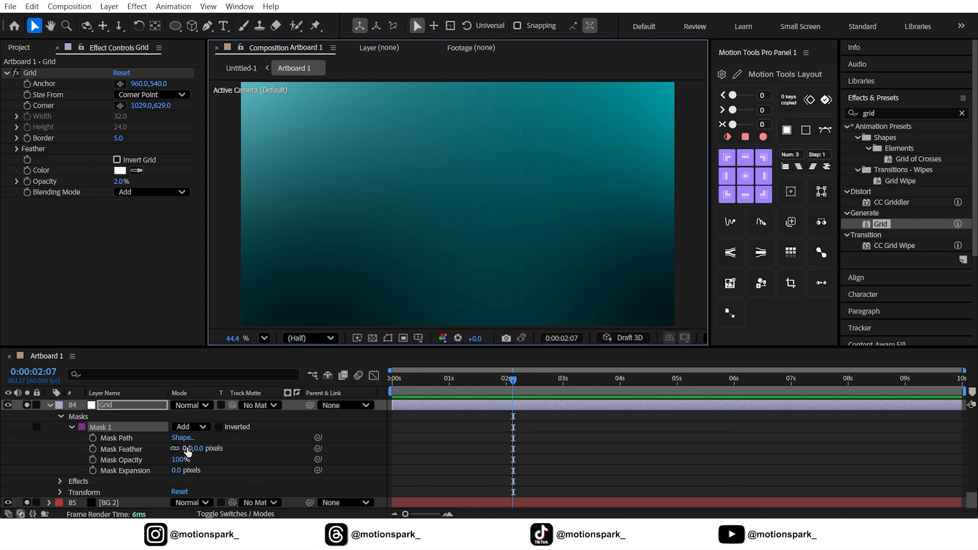
left_click_drag(186, 448, 303, 446)
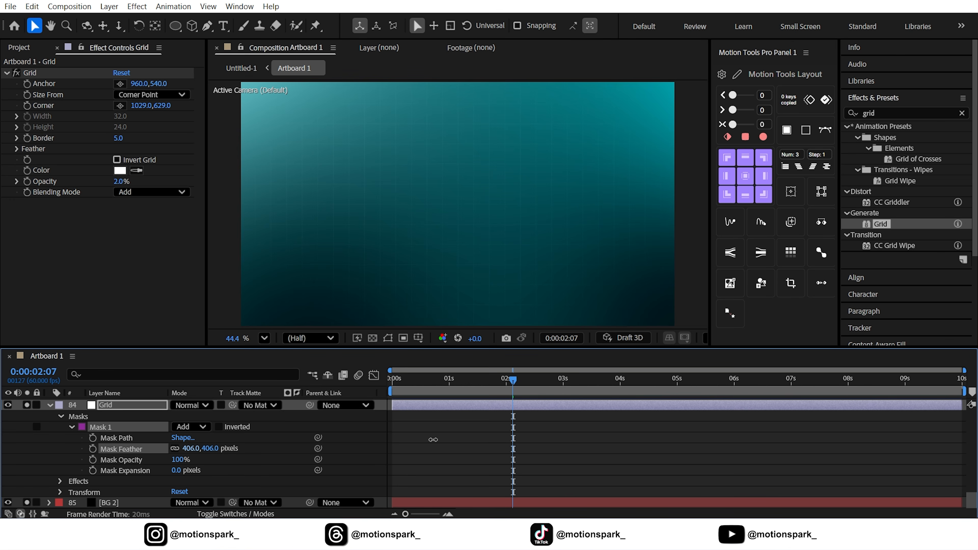
left_click(50, 405)
left_click(26, 492)
left_click(26, 503)
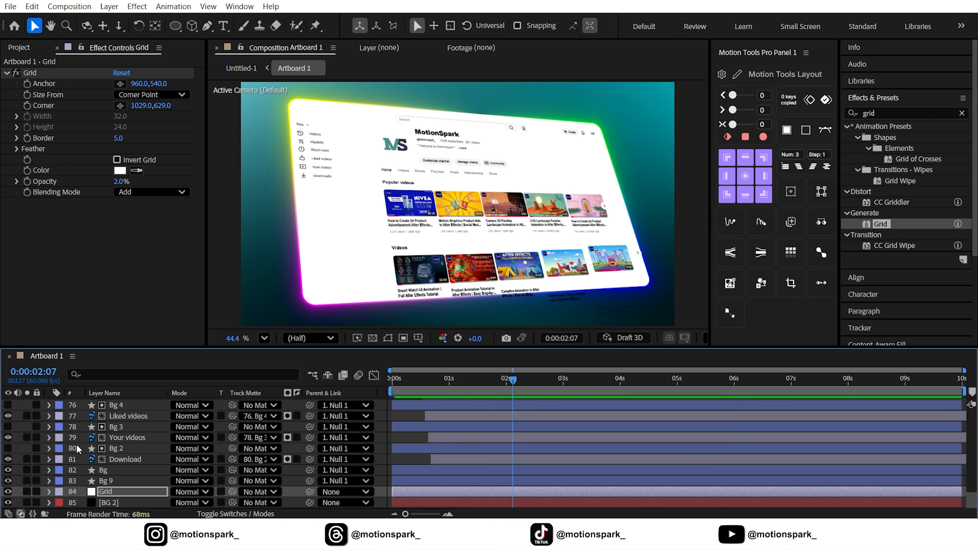
Create a new null object above Null 1 at the start of the timeline.
left_click_drag(416, 384, 389, 386)
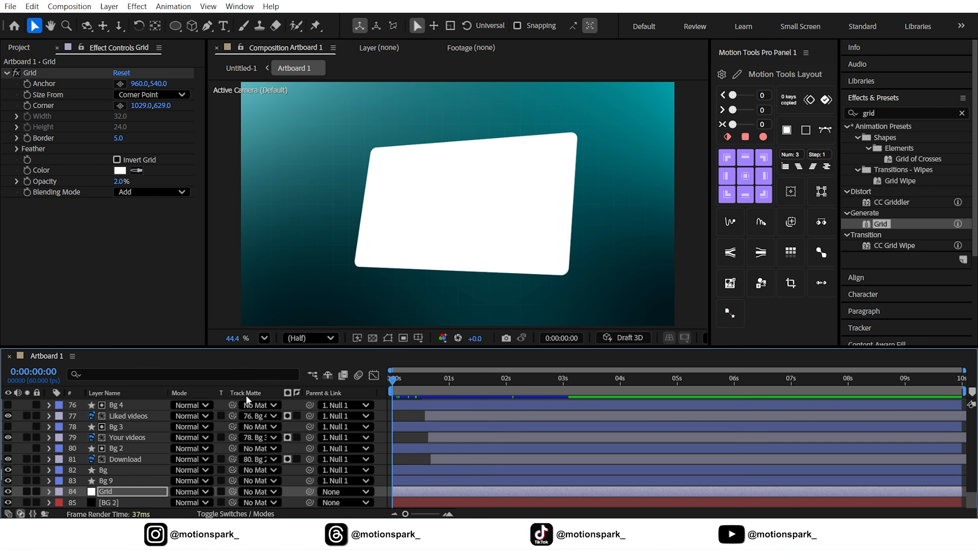
scroll(159, 435, "up", 16)
scroll(154, 435, "up", 8)
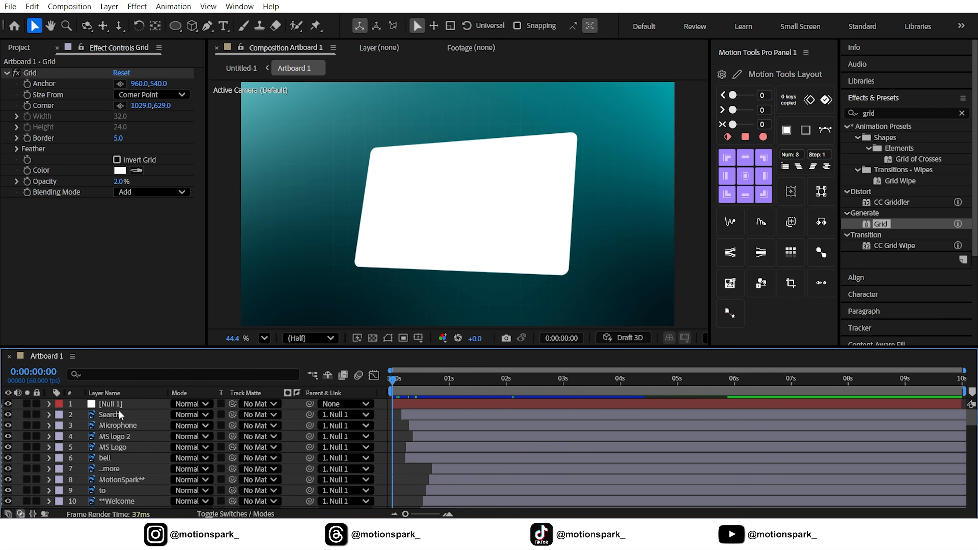
left_click(131, 404)
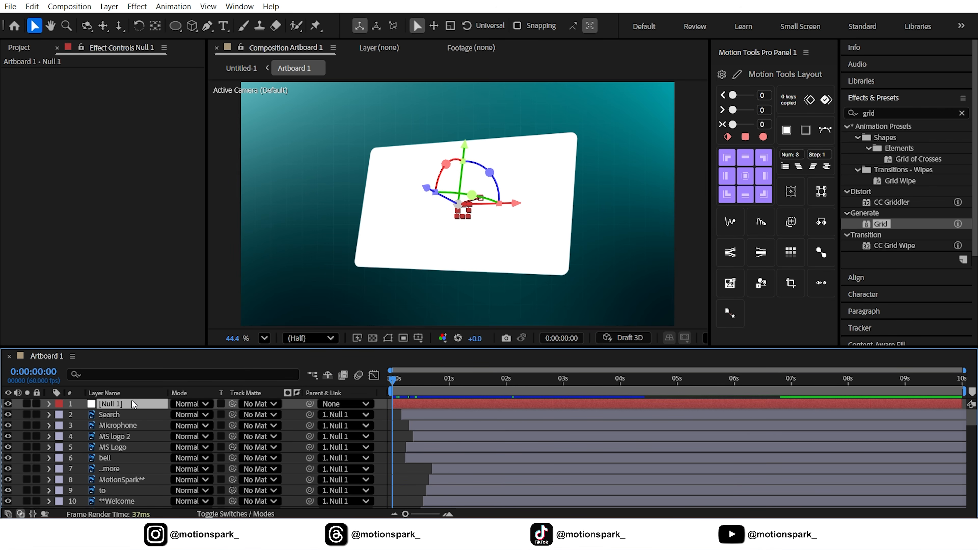
left_click(109, 6)
mouse_move(116, 20)
left_click(339, 74)
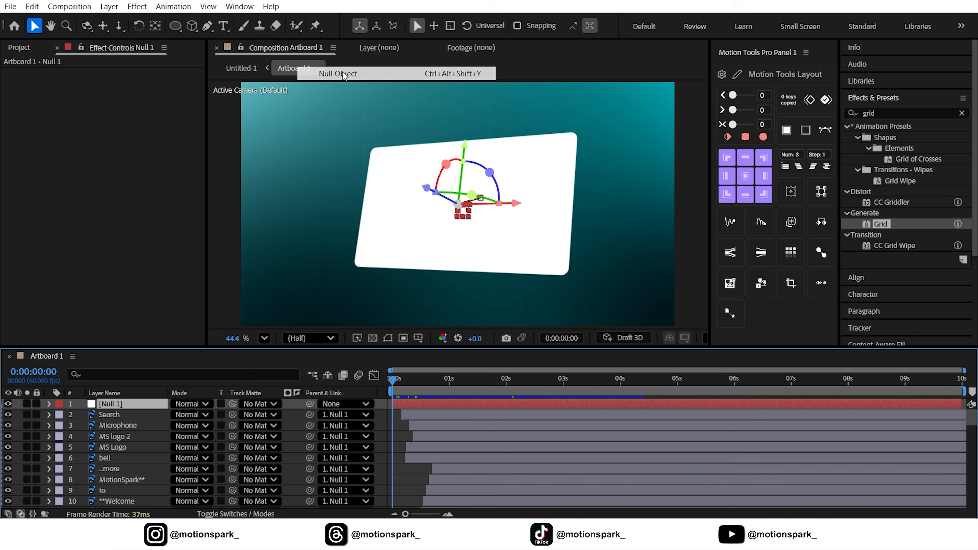
Move the Null 2 layer so it begins at 2 seconds, matching Null 1's second scale keyframe.
left_click(120, 415)
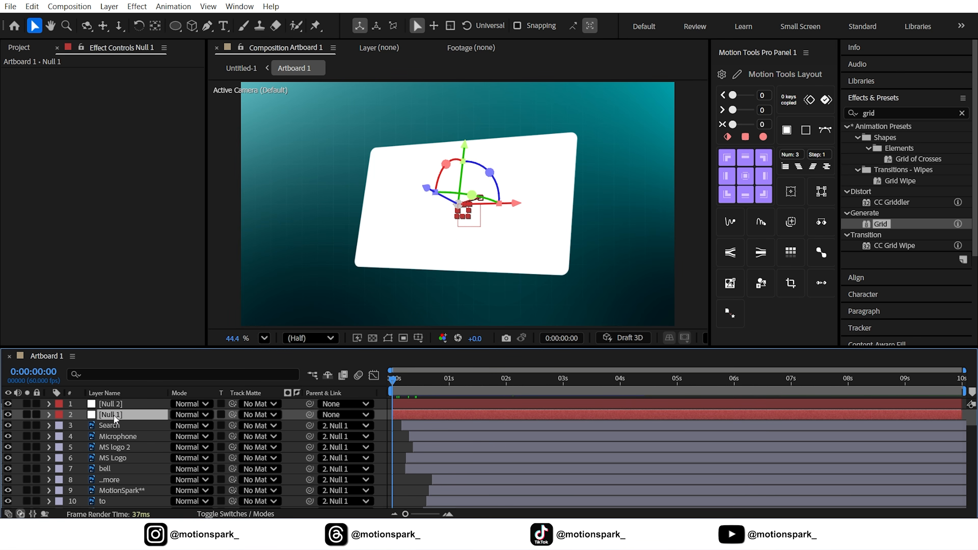
key("u")
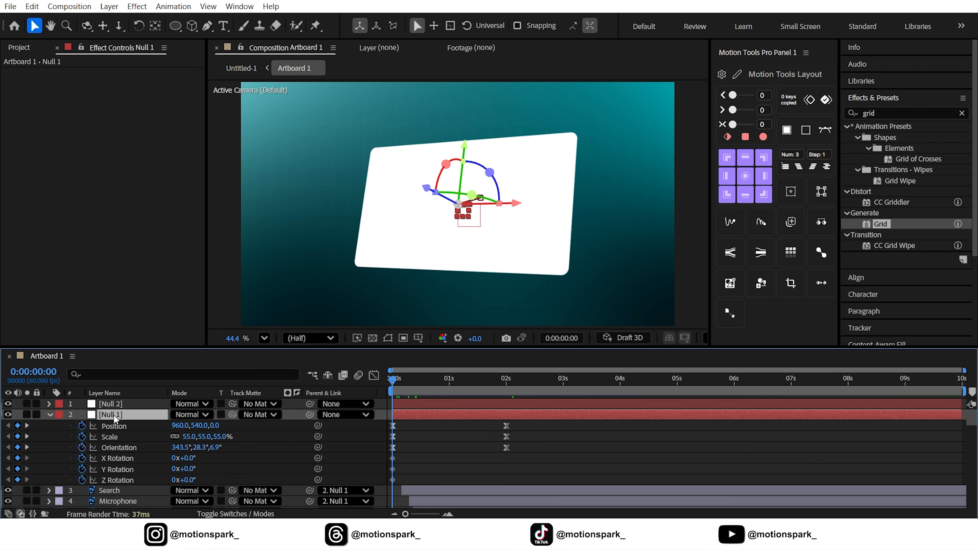
left_click(27, 437)
left_click(431, 405)
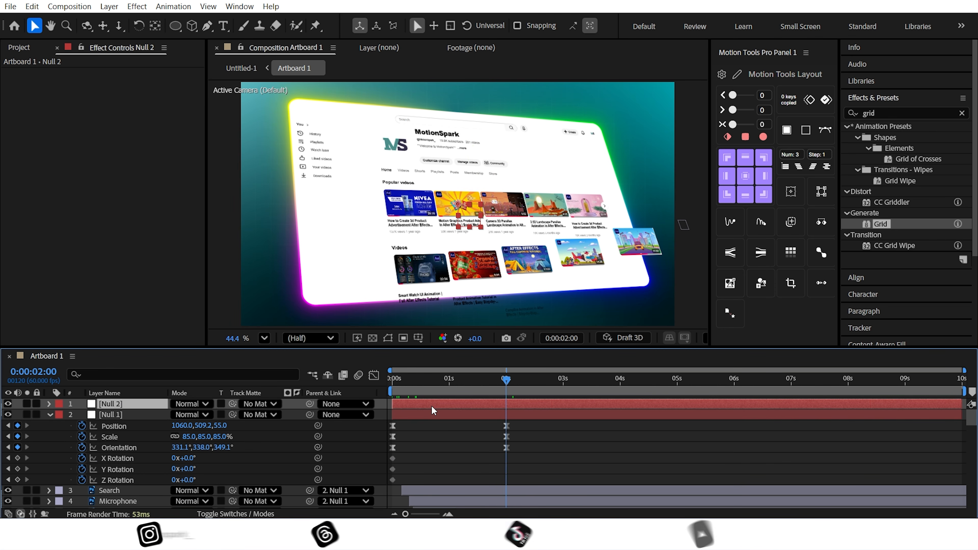
left_click_drag(431, 405, 539, 414)
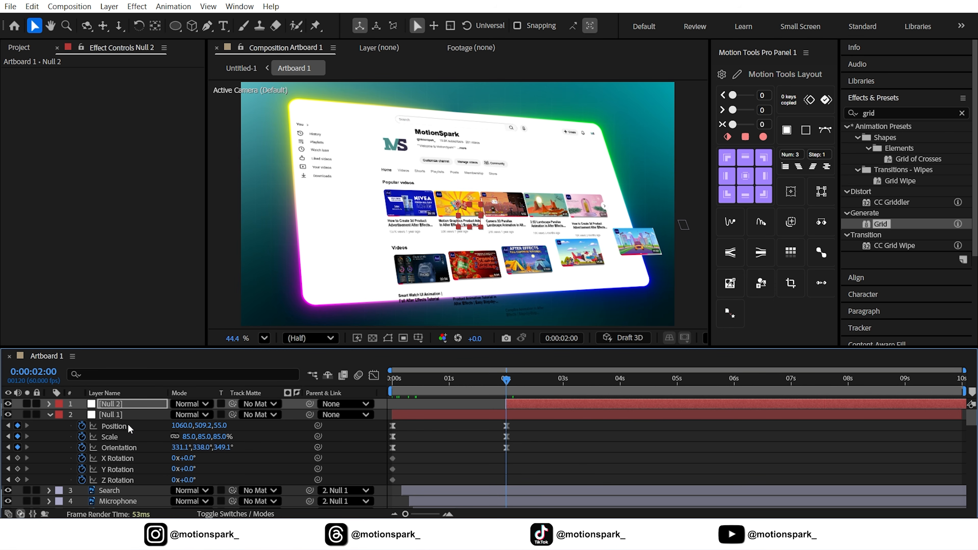
Make Null 2 a 3D layer, keyframe all its transform properties at 2 s, and parent Null 1 to it.
left_click(201, 512)
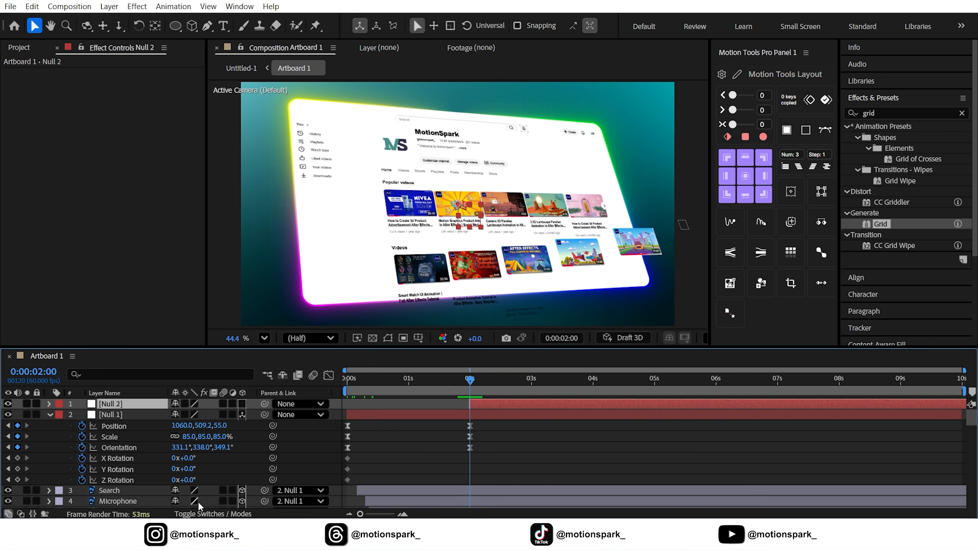
left_click(241, 404)
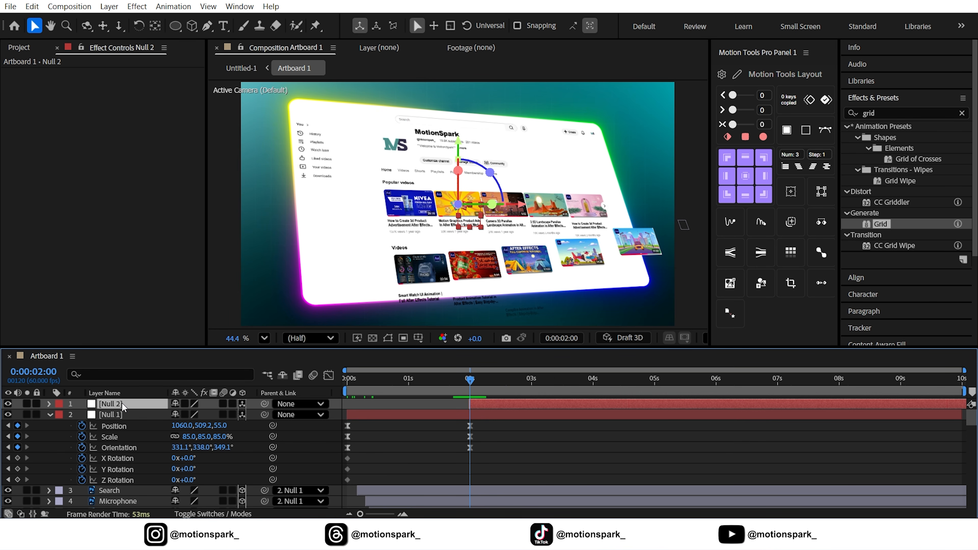
key("p")
key("shift+s")
key("shift+r")
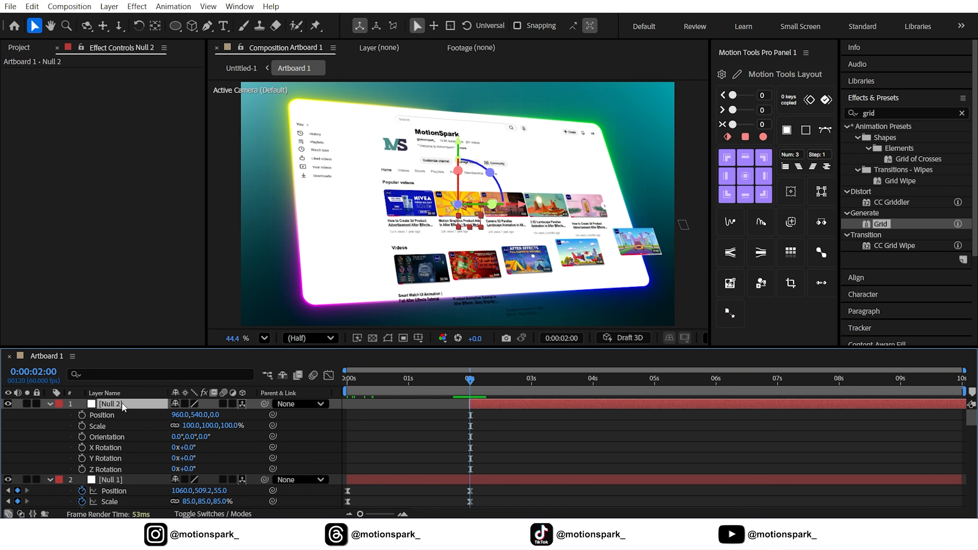
left_click_drag(82, 414, 83, 471)
left_click(119, 479)
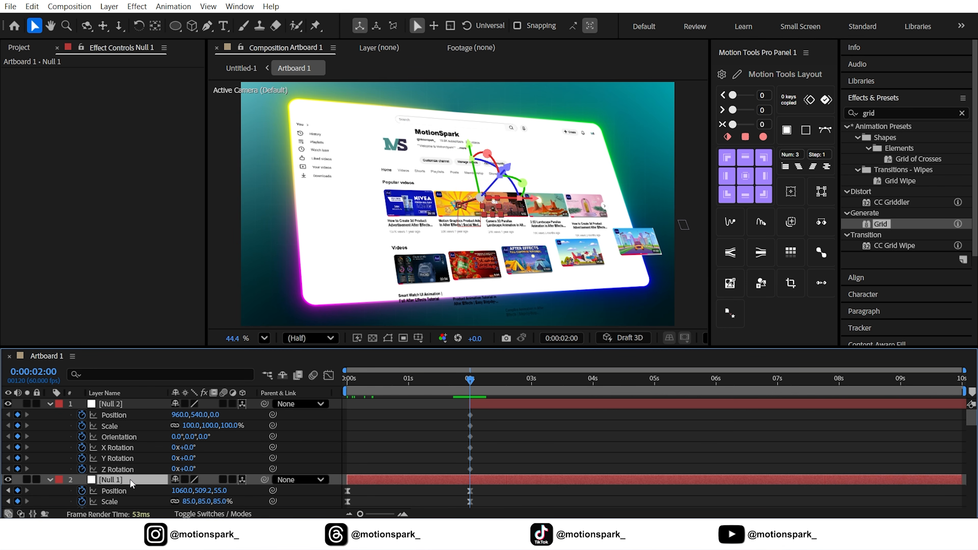
left_click_drag(266, 480, 125, 403)
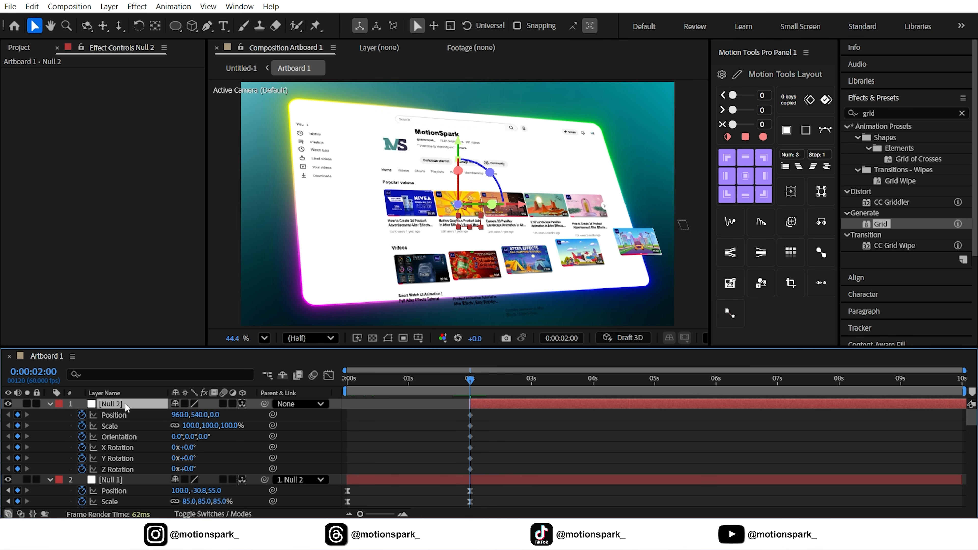
At 4 seconds, rotate Null 2 to orientation 2.0°, 5.1°, 359.9° and apply Easy Ease to the keyframes.
left_click(593, 385)
left_click_drag(492, 204, 484, 204)
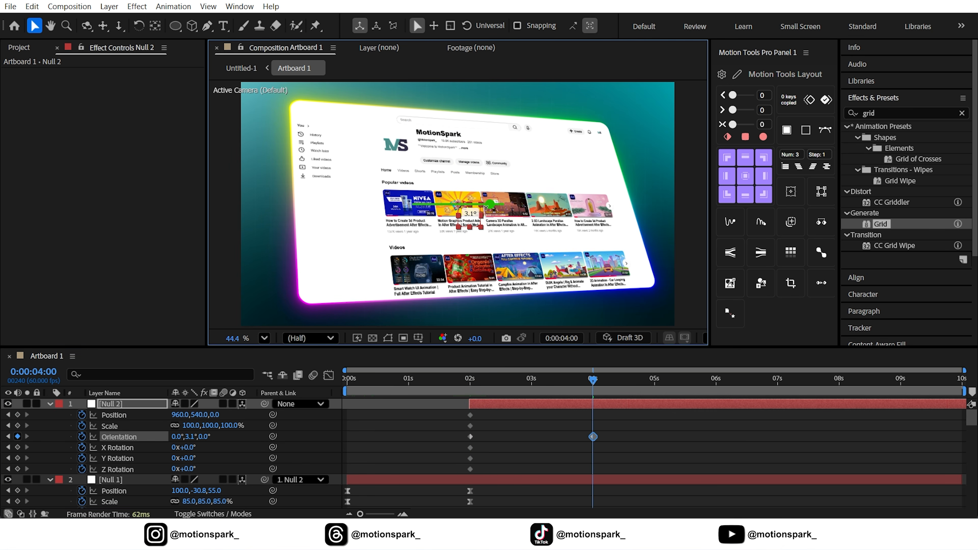
left_click_drag(456, 171, 462, 204)
left_click_drag(603, 432, 442, 438)
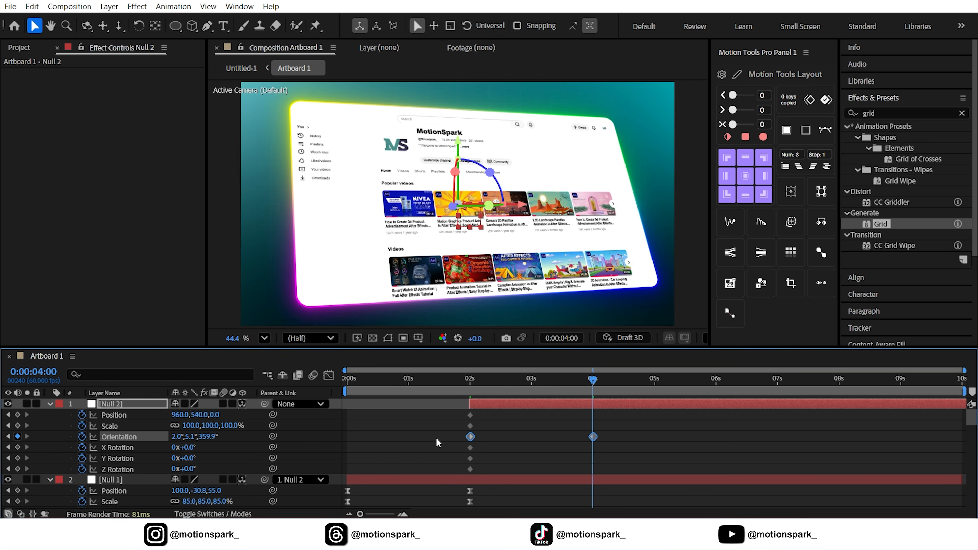
key("F9")
Preview the new camera-like drift animation around the 2-second mark.
mouse_move(476, 378)
left_mouse_down()
mouse_move(452, 383)
mouse_move(570, 383)
mouse_move(470, 383)
left_mouse_up()
key("space")
left_click_drag(490, 402, 481, 384)
left_click(456, 379)
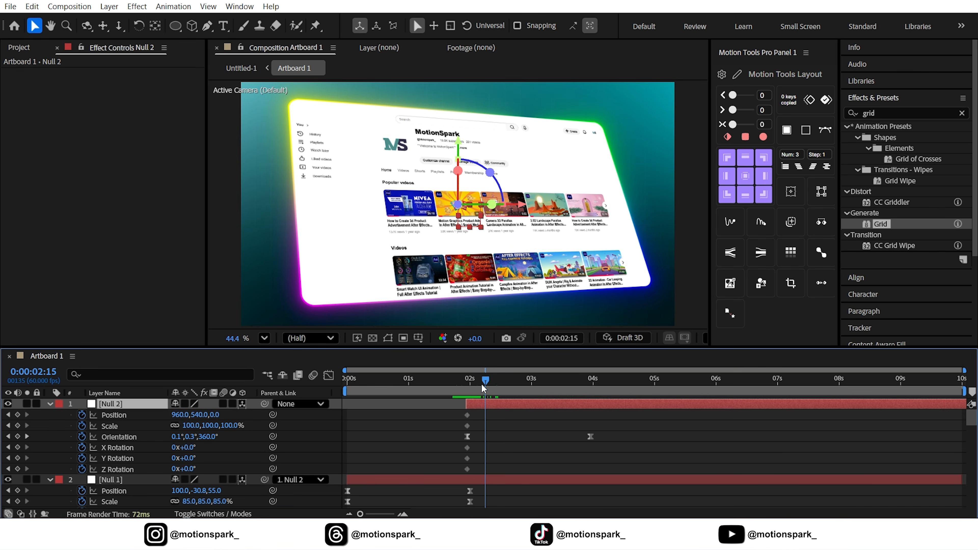
Examine the video thumbnails of the mockup up close in the viewer and scroll the layer list.
left_click(49, 404)
left_click(49, 415)
left_click(340, 452)
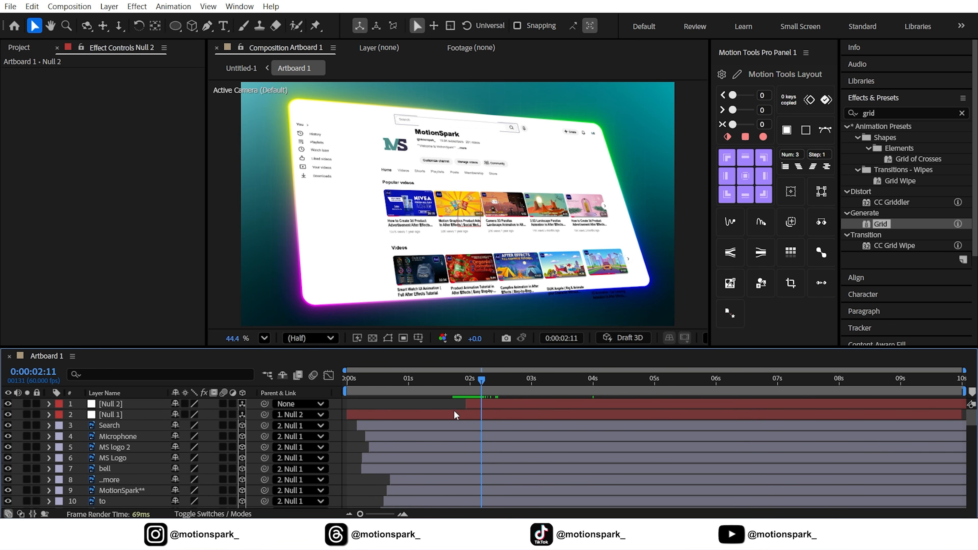
scroll(425, 294, "up", 3)
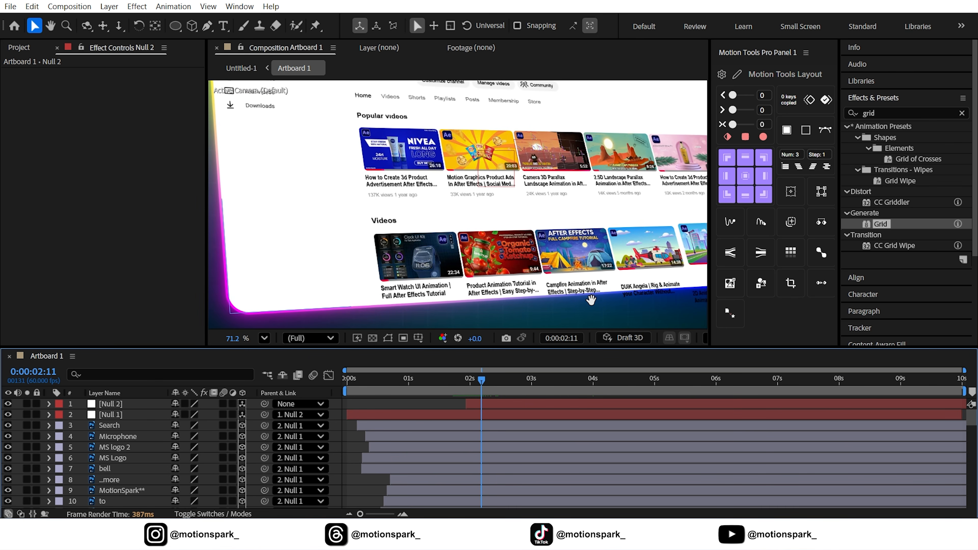
left_click_drag(591, 299, 356, 253)
scroll(167, 440, "down", 5)
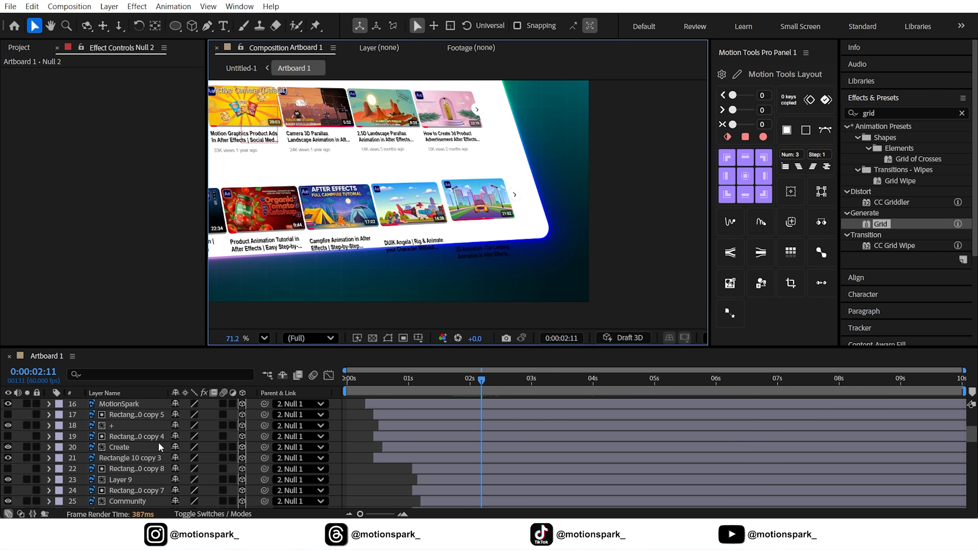
scroll(158, 442, "down", 20)
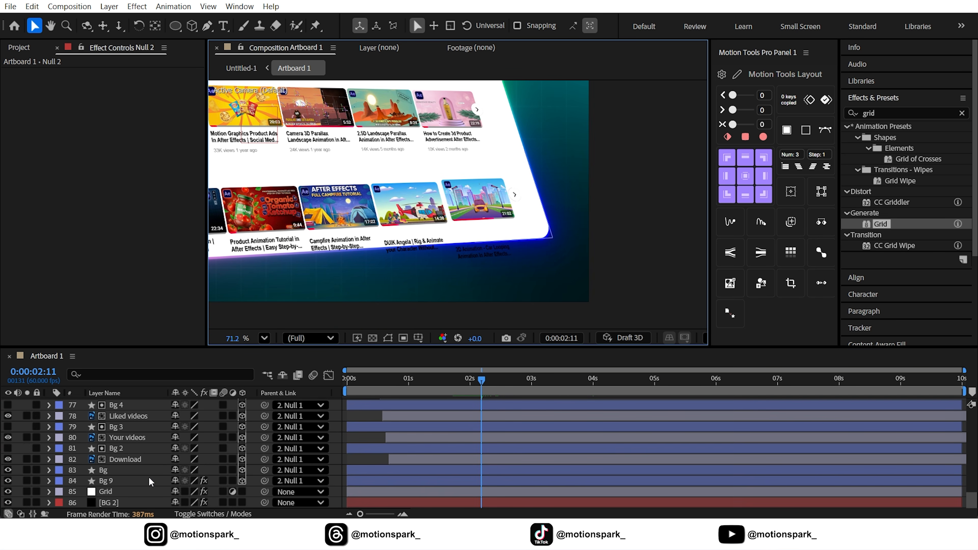
Duplicate the Bg layer, move the copy above a video thumbnail layer, and set it as that thumbnail's track matte.
left_click(108, 471)
scroll(358, 262, "down", 4)
left_click_drag(356, 260, 469, 287)
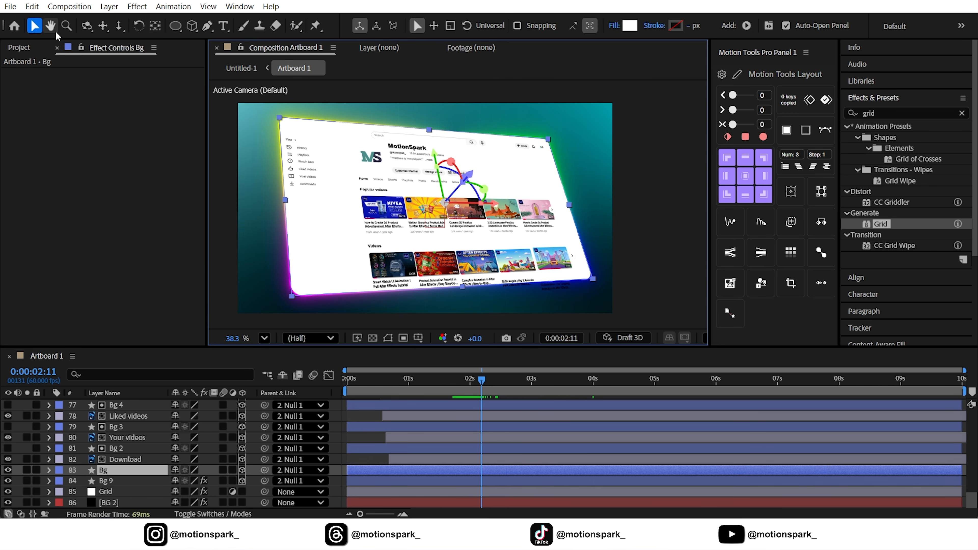
left_click(32, 7)
left_click(66, 203)
left_click_drag(125, 469, 115, 443)
scroll(131, 424, "up", 5)
left_click(129, 458)
key("F4")
left_click_drag(232, 458, 116, 413)
Duplicate the matte layer again and assign the copy as track matte for the next thumbnail layer.
left_click(118, 447)
key("ctrl+d")
left_click_drag(232, 426, 117, 426)
scroll(121, 428, "up", 1)
left_click(123, 446)
left_click(133, 438)
left_click(114, 426)
key("ctrl+d")
Set Bg 13 and Bg 14 as track mattes for the Product Animation and Smart Watch UI thumbnail layers.
scroll(114, 428, "up", 2)
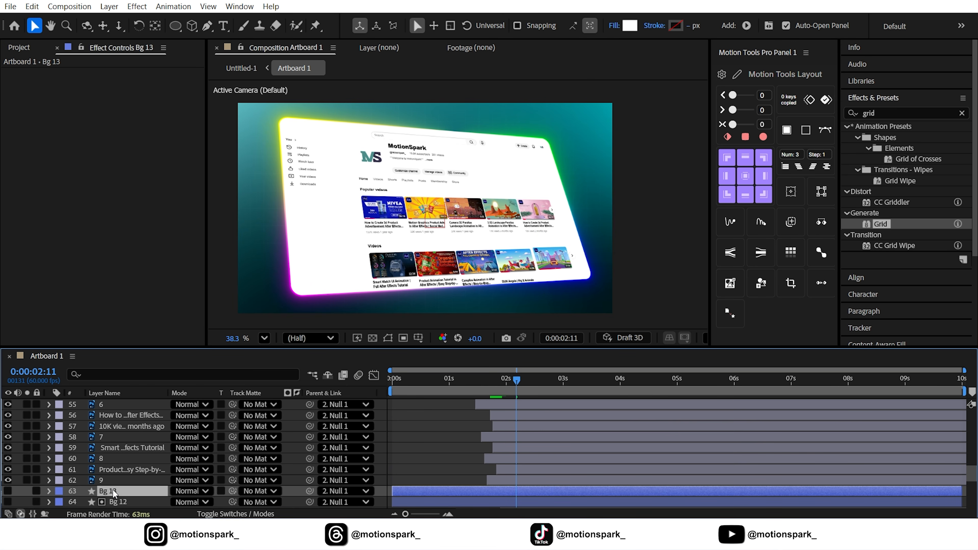
left_click_drag(112, 490, 116, 465)
left_click(131, 480)
left_click(125, 470)
left_click_drag(232, 480, 118, 442)
key("ctrl+d")
left_click(127, 458)
left_click_drag(232, 458, 125, 449)
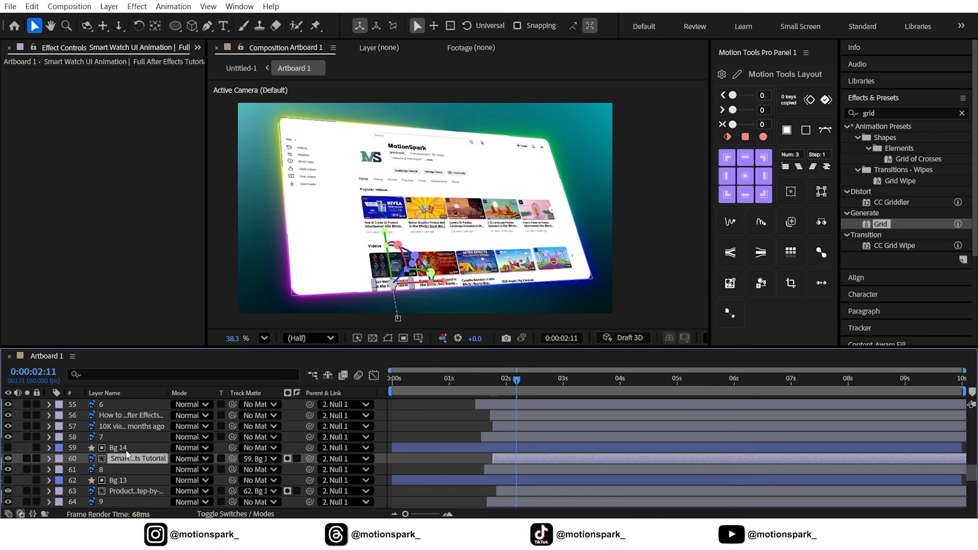
Return to the start, enable motion blur on all layers, and switch to the Project panel.
left_click_drag(443, 381, 390, 380)
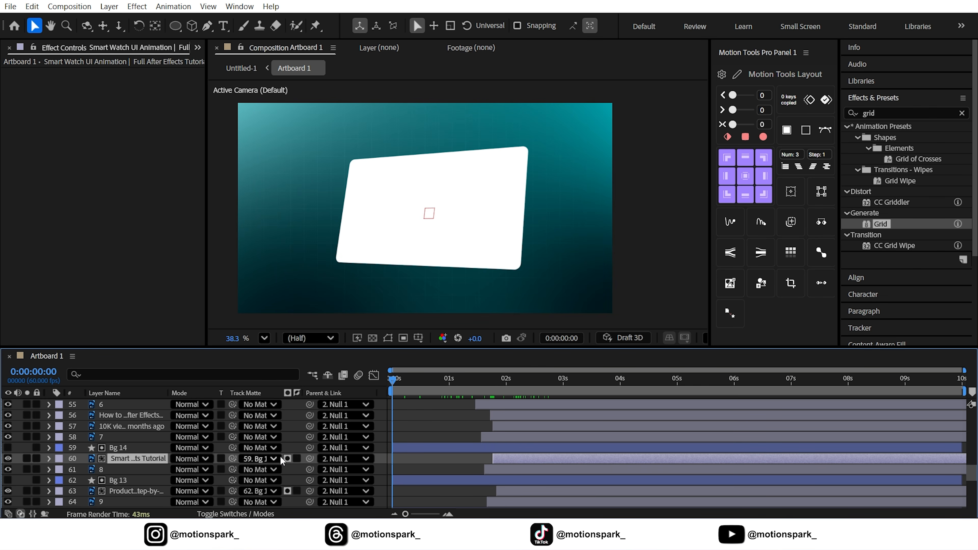
left_click(244, 512)
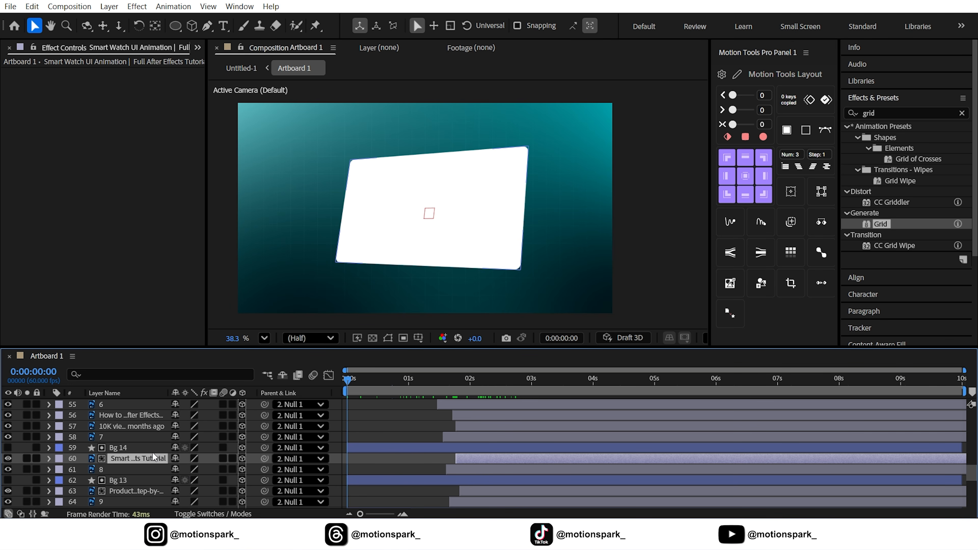
key("ctrl+a")
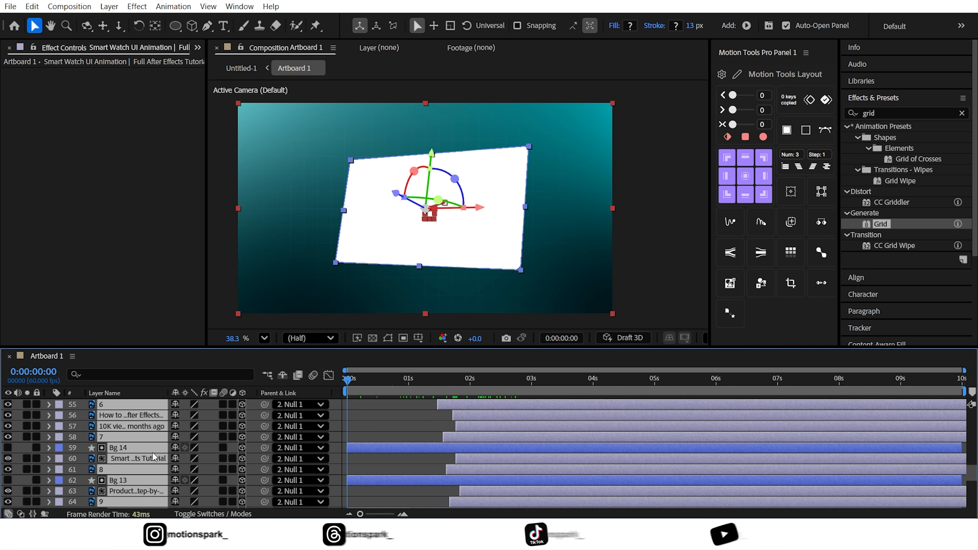
left_click(224, 408)
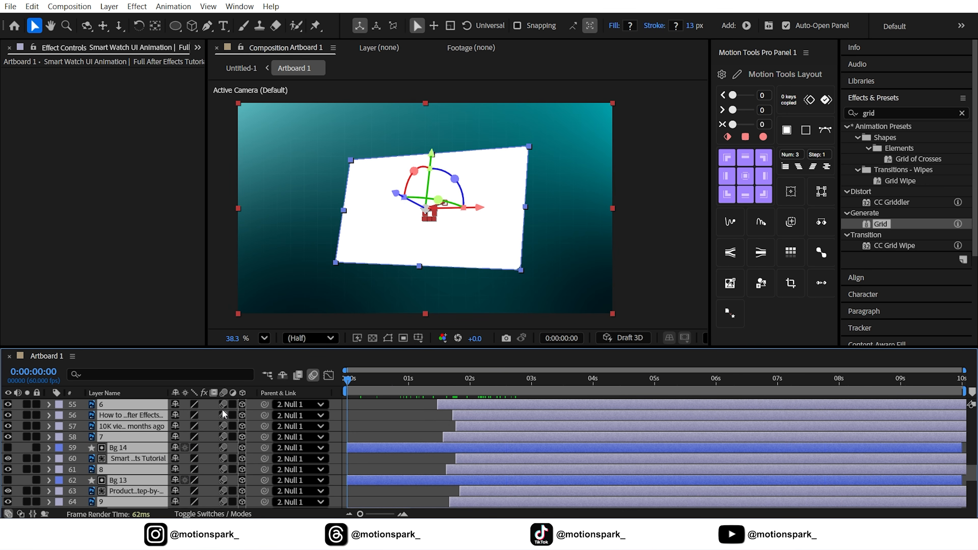
left_click(197, 49)
left_click(207, 63)
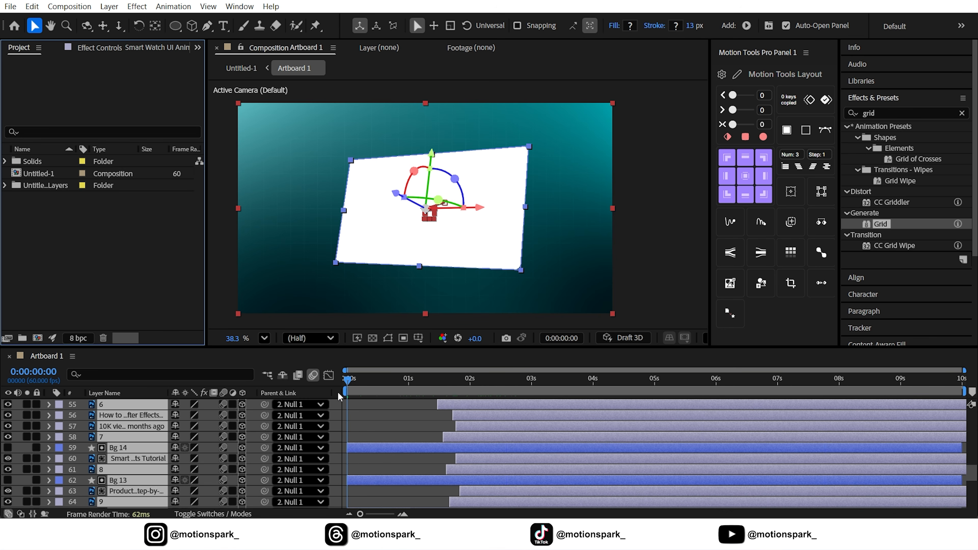
Switch the composition viewer's resolution to Full.
left_click(312, 338)
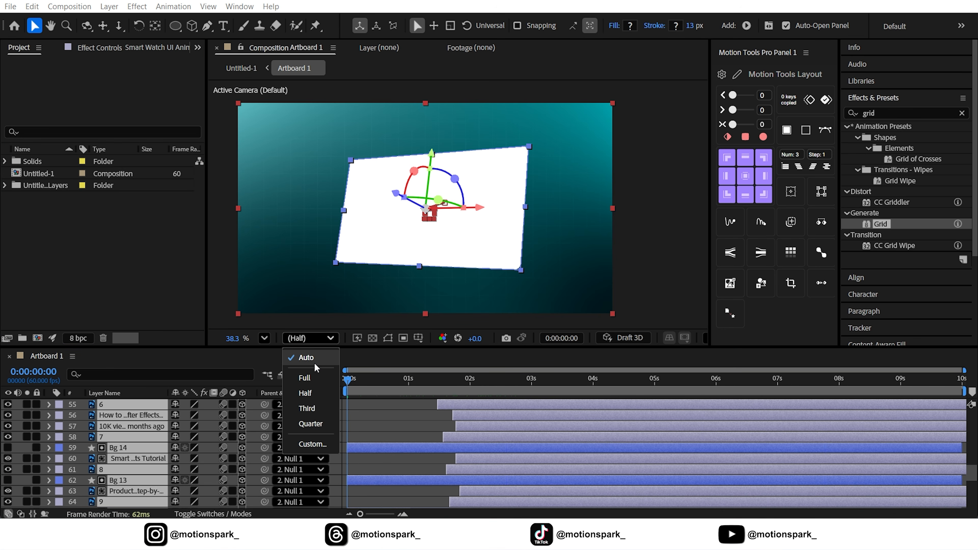
left_click(323, 381)
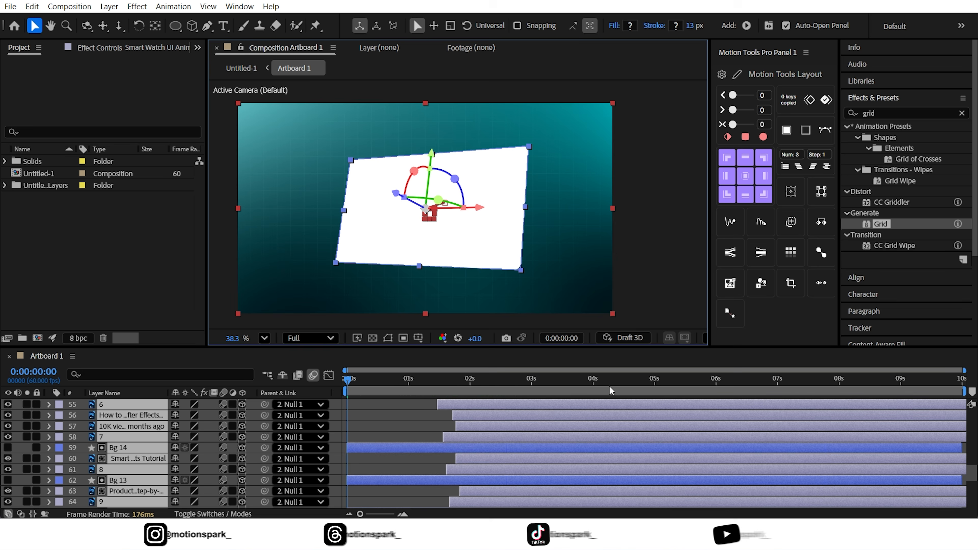
Shorten the work area to end at about 4 seconds and play a preview of the animation from the start.
left_click(654, 383)
left_click(594, 384)
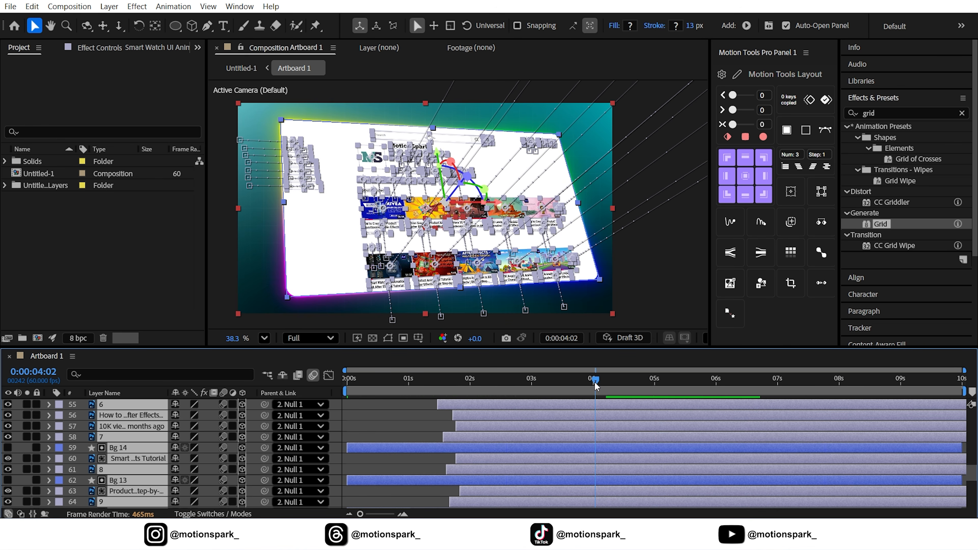
left_click_drag(958, 394, 609, 394)
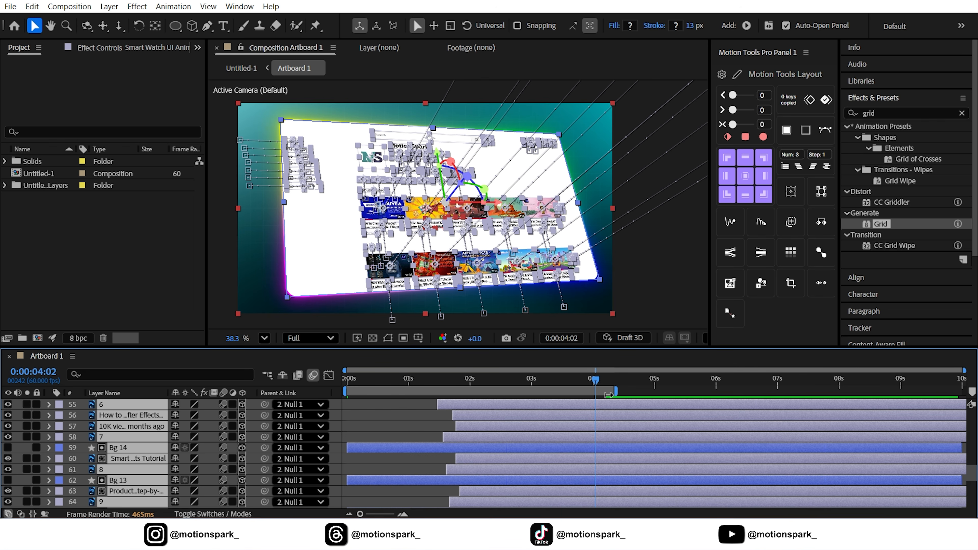
left_click_drag(543, 381, 347, 384)
left_click(350, 408)
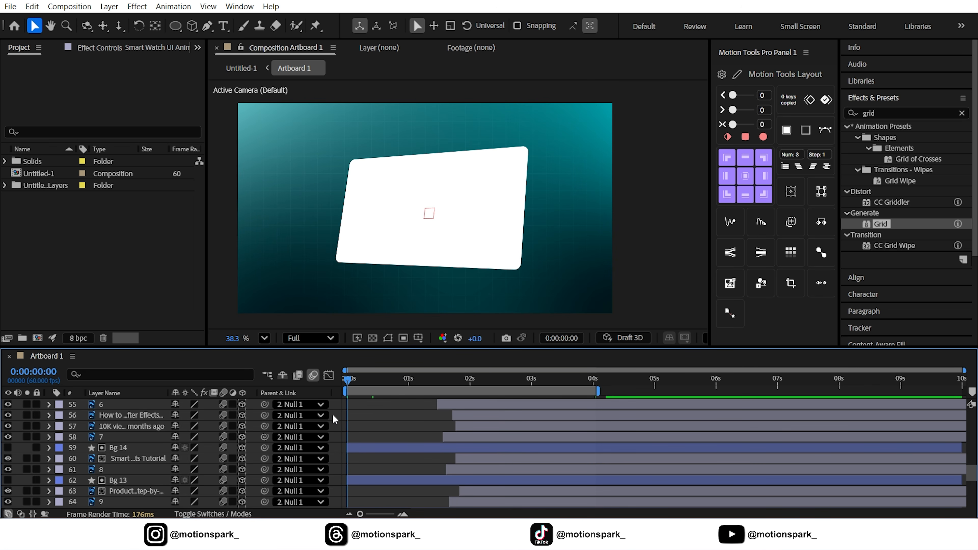
key("space")
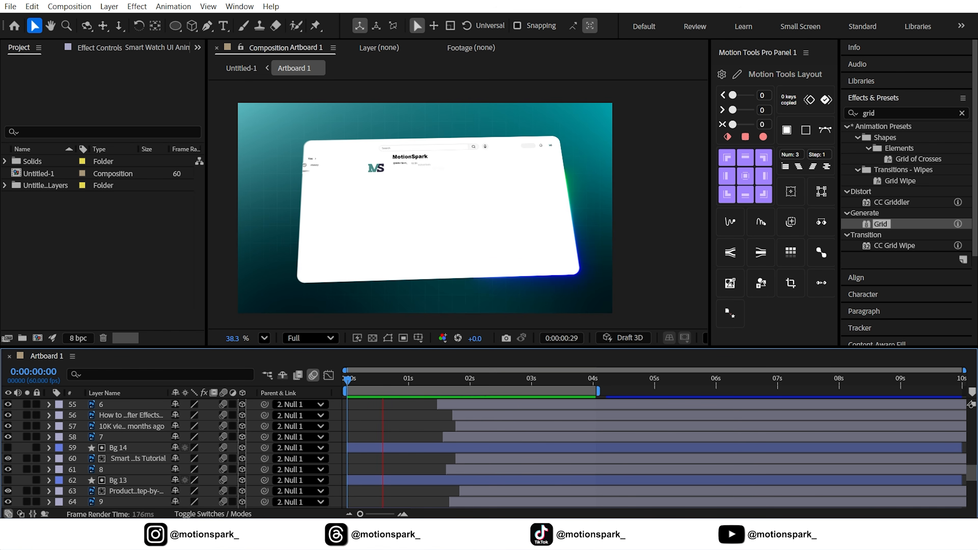